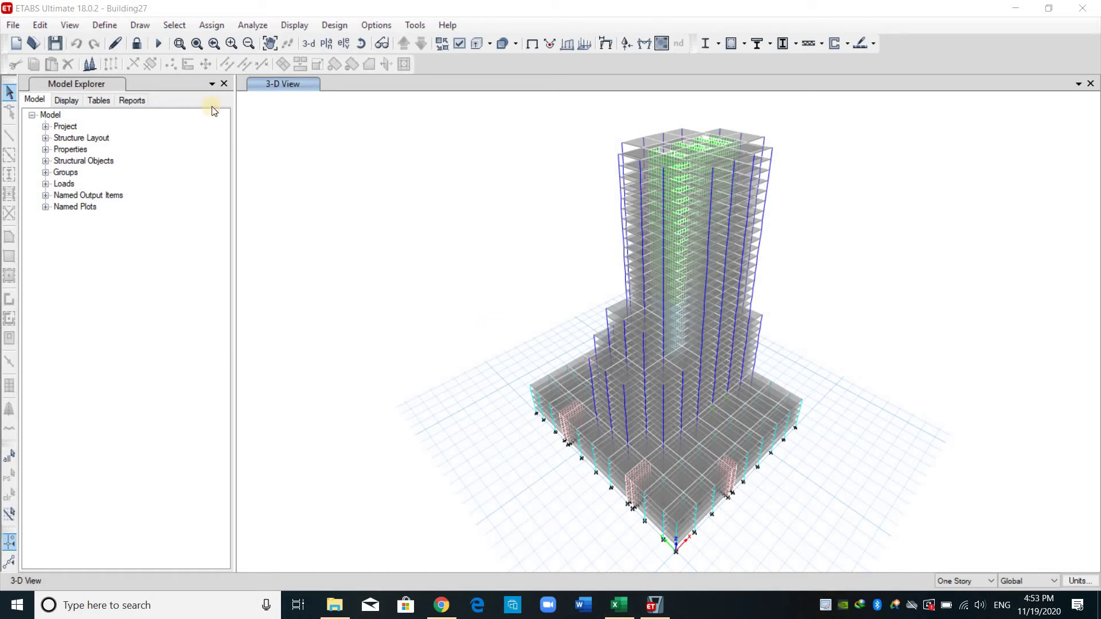
- Select the walls by object type, show only those objects in the 3-D view, and select all displayed walls again
click(174, 27)
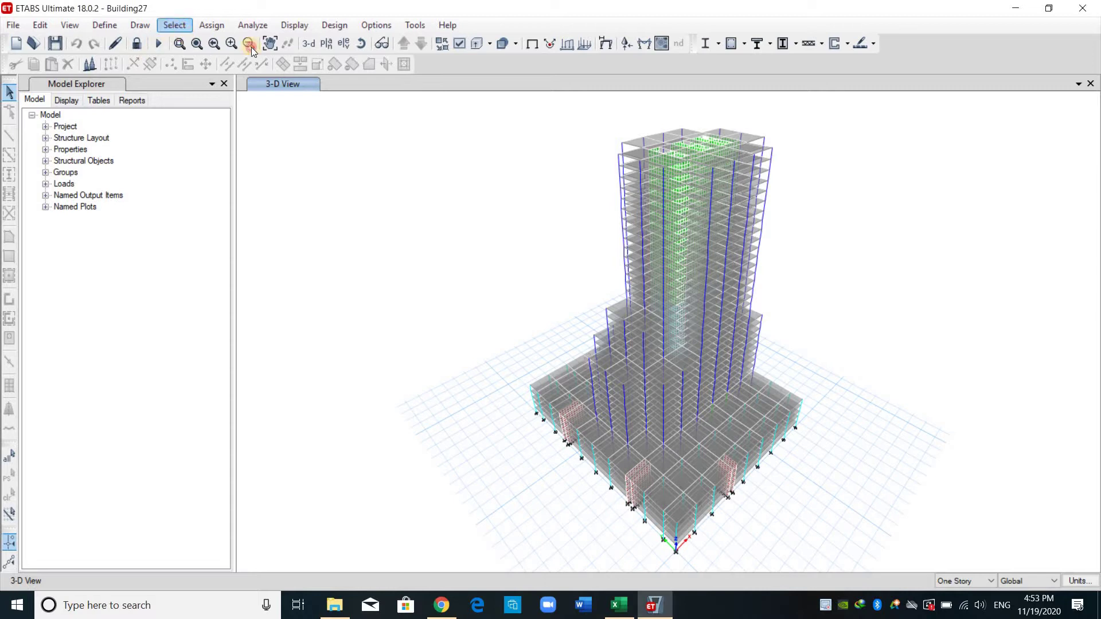
mouse_move(249, 43)
click(379, 145)
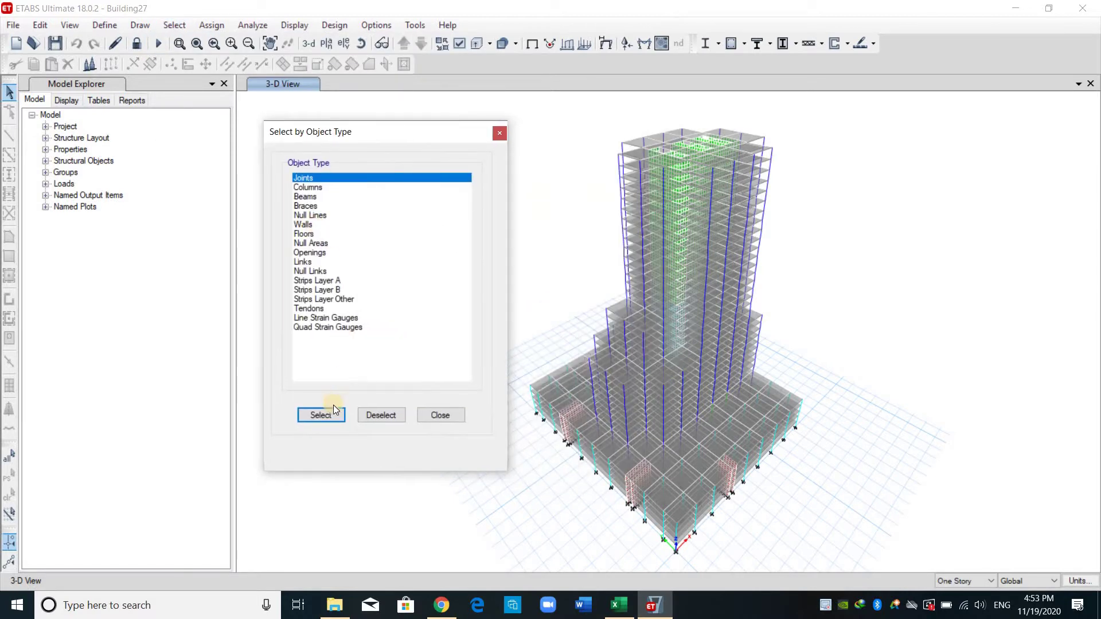
click(321, 415)
click(439, 416)
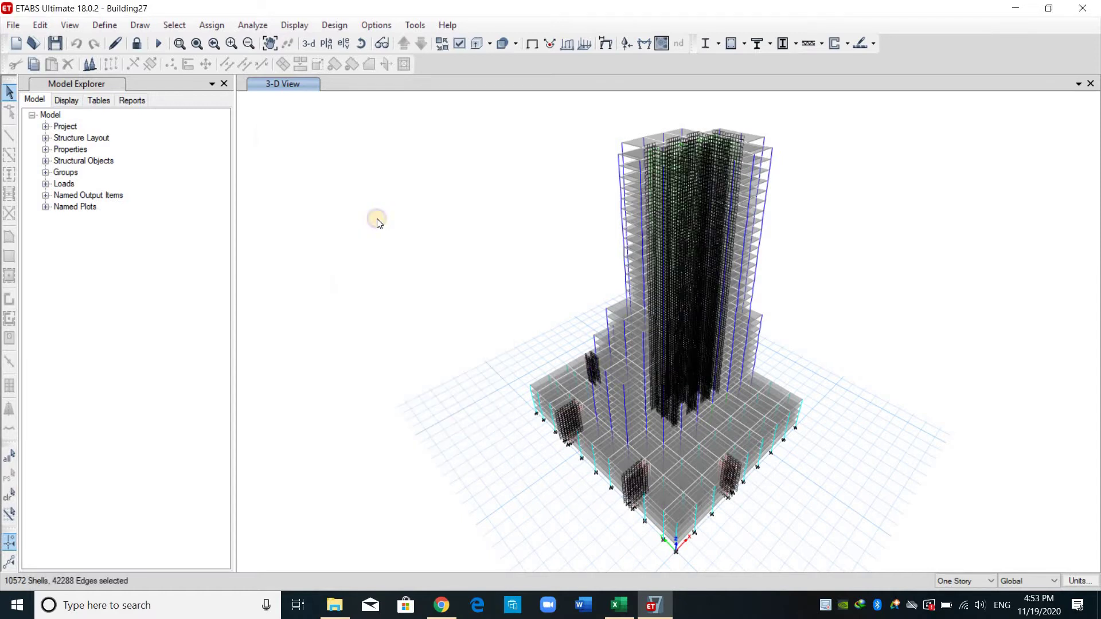
right_click(377, 218)
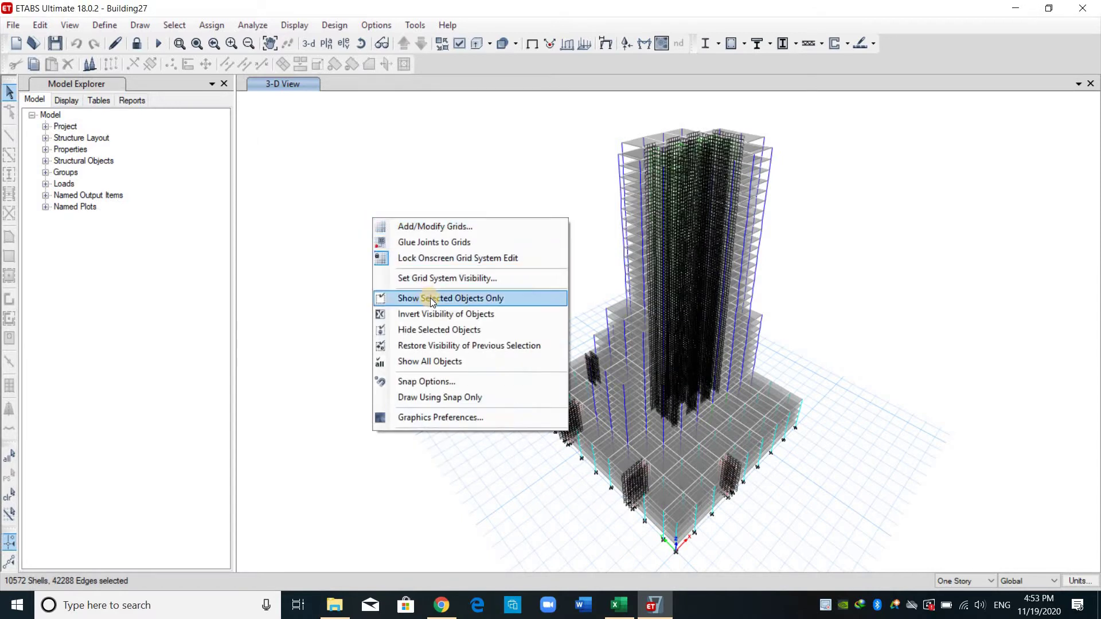
click(430, 298)
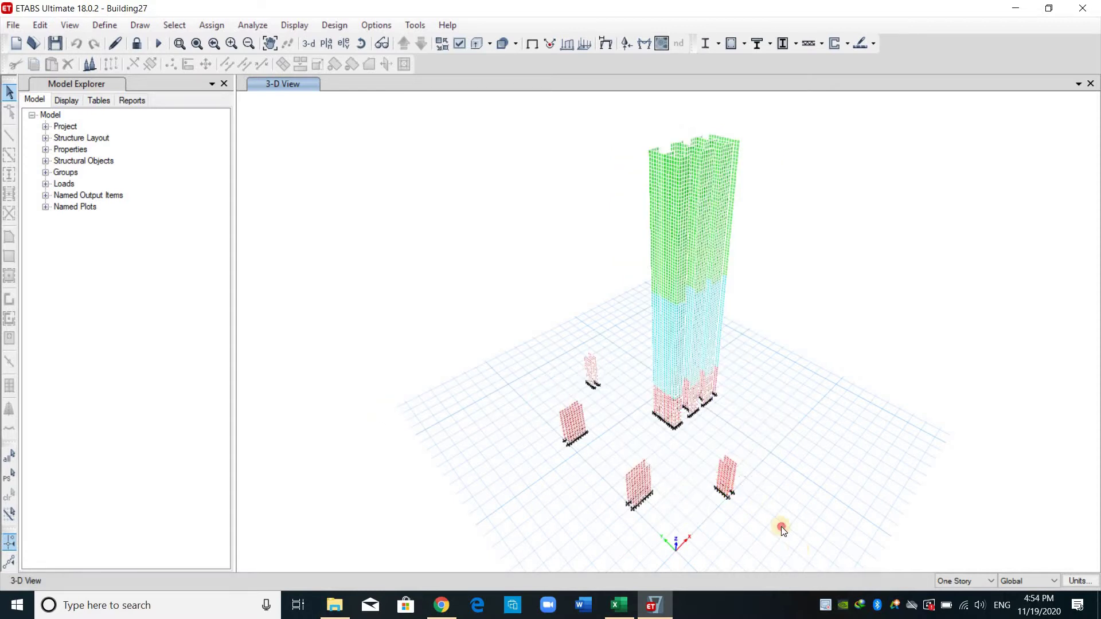
drag(781, 527, 480, 113)
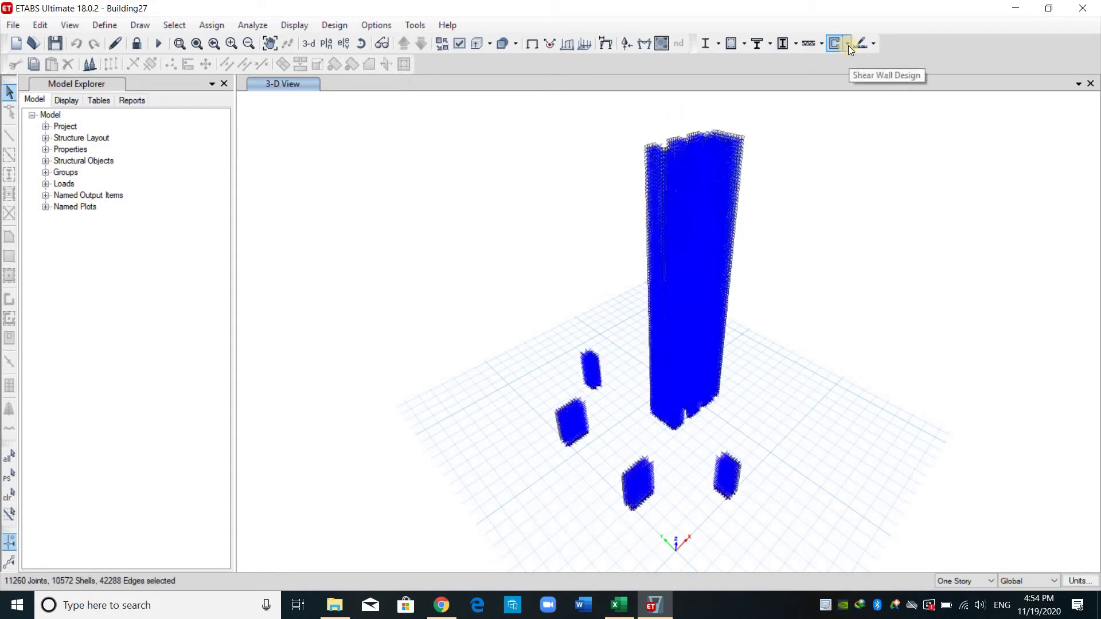
- Review the shear wall design preferences for ACI 318-14, including Edge Design PT-Max and PC-Max, and close them without changes
click(346, 27)
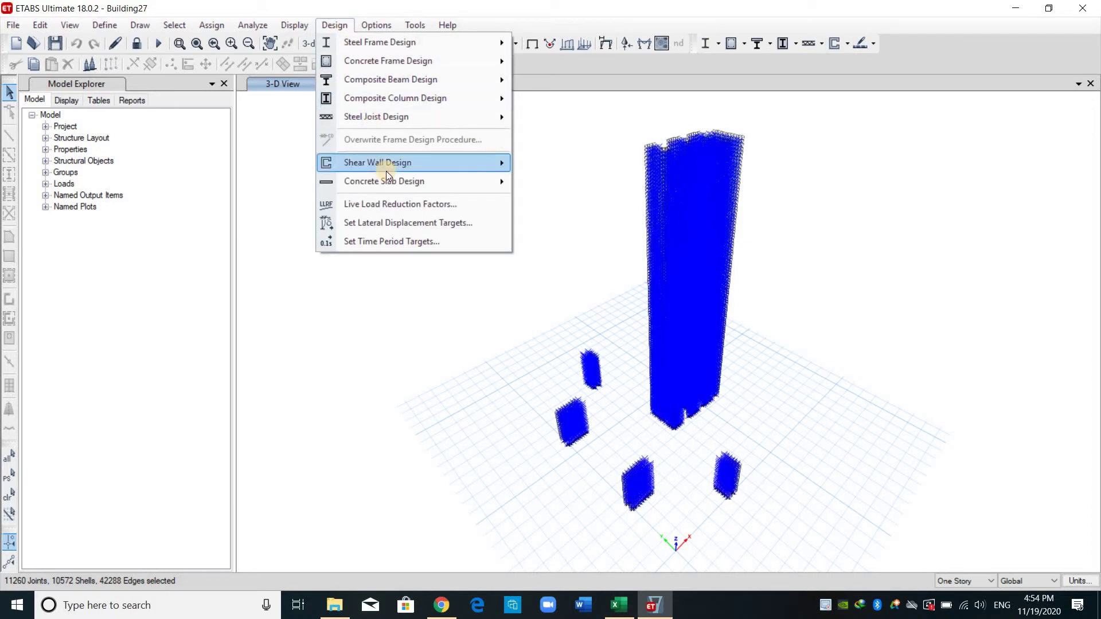
mouse_move(387, 171)
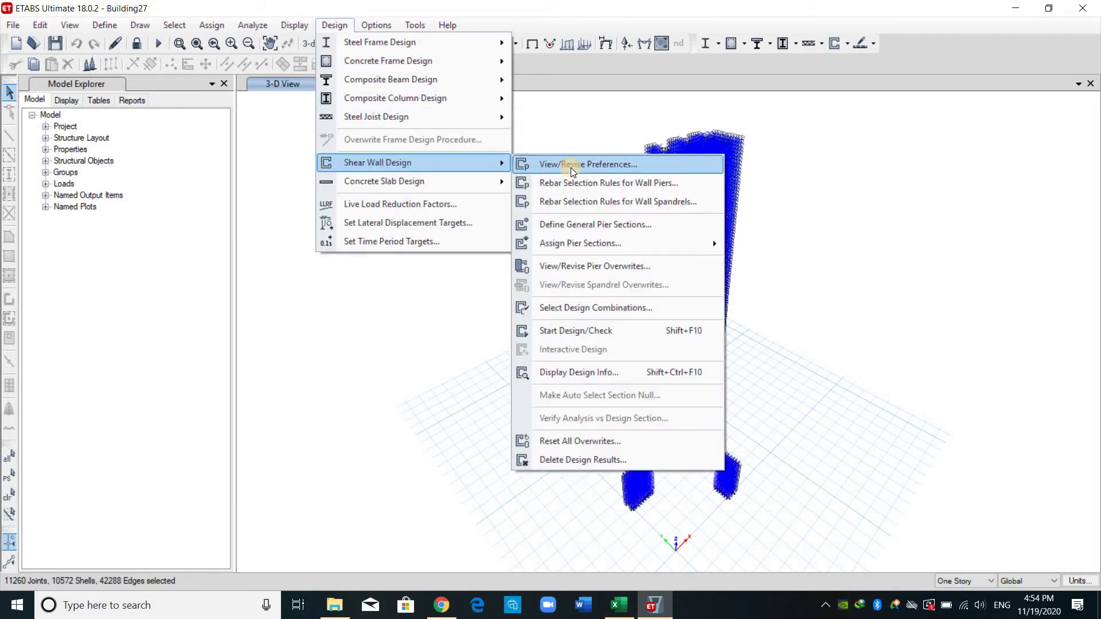
click(571, 168)
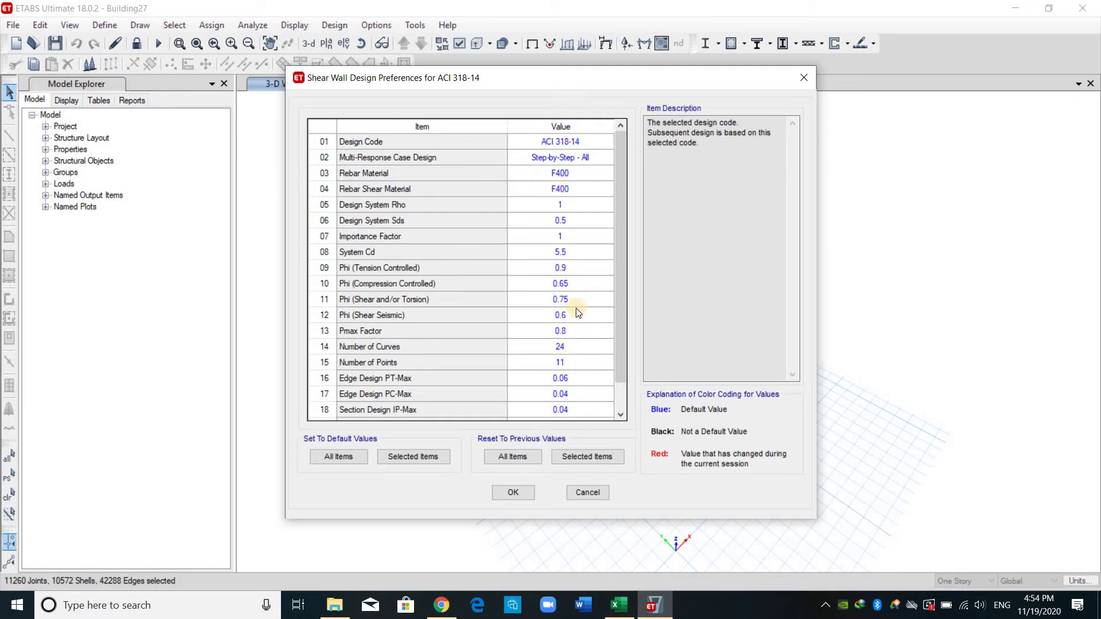
scroll(486, 403, down, 1)
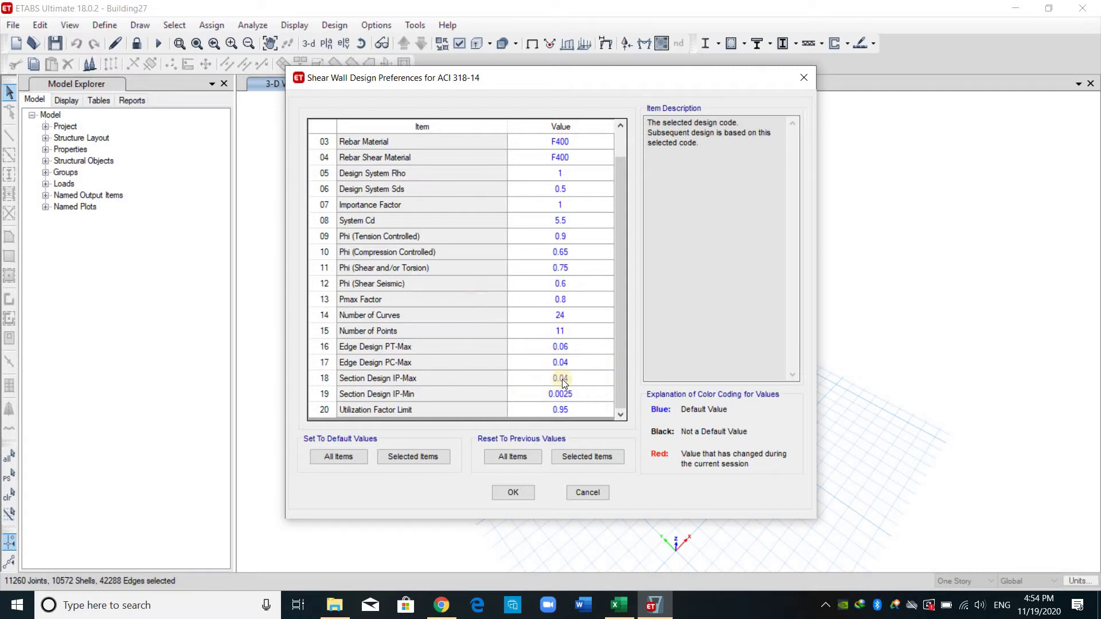
click(560, 347)
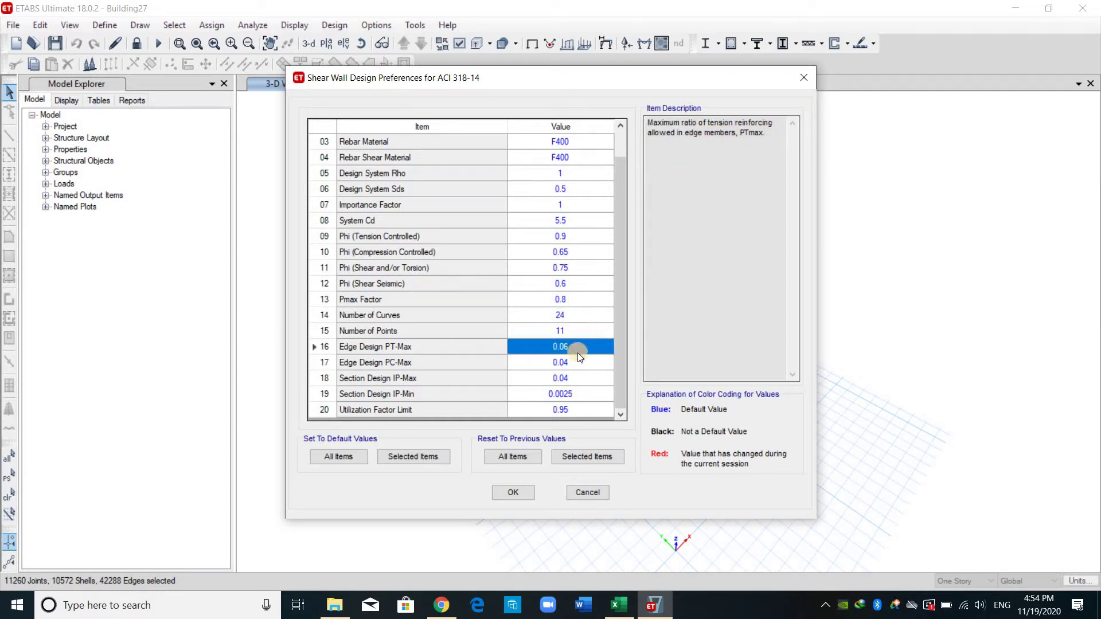
click(544, 364)
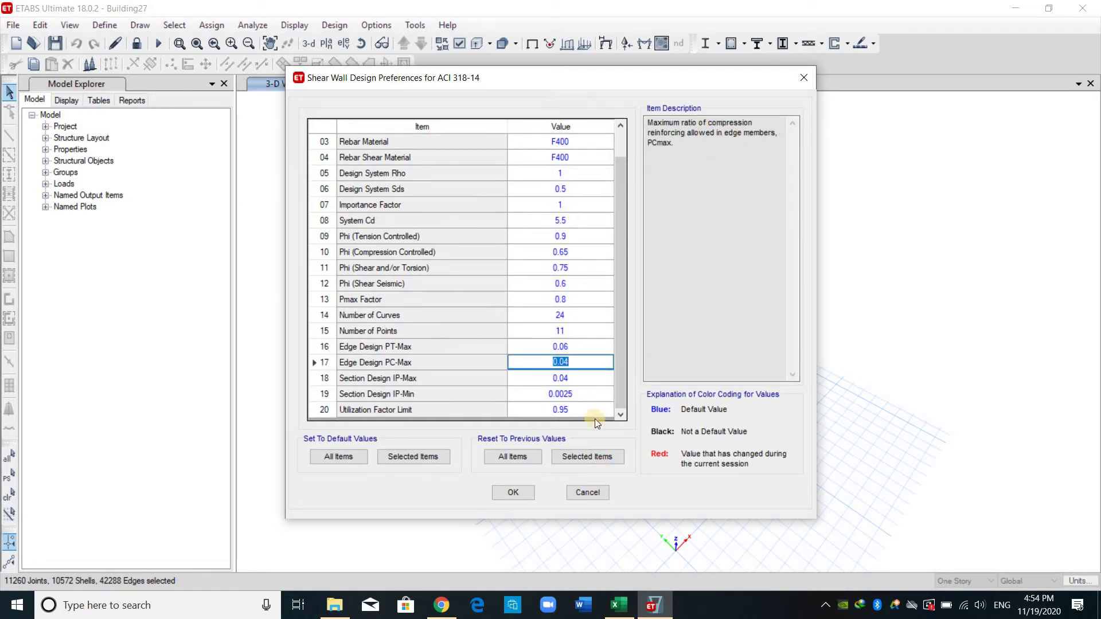
click(587, 492)
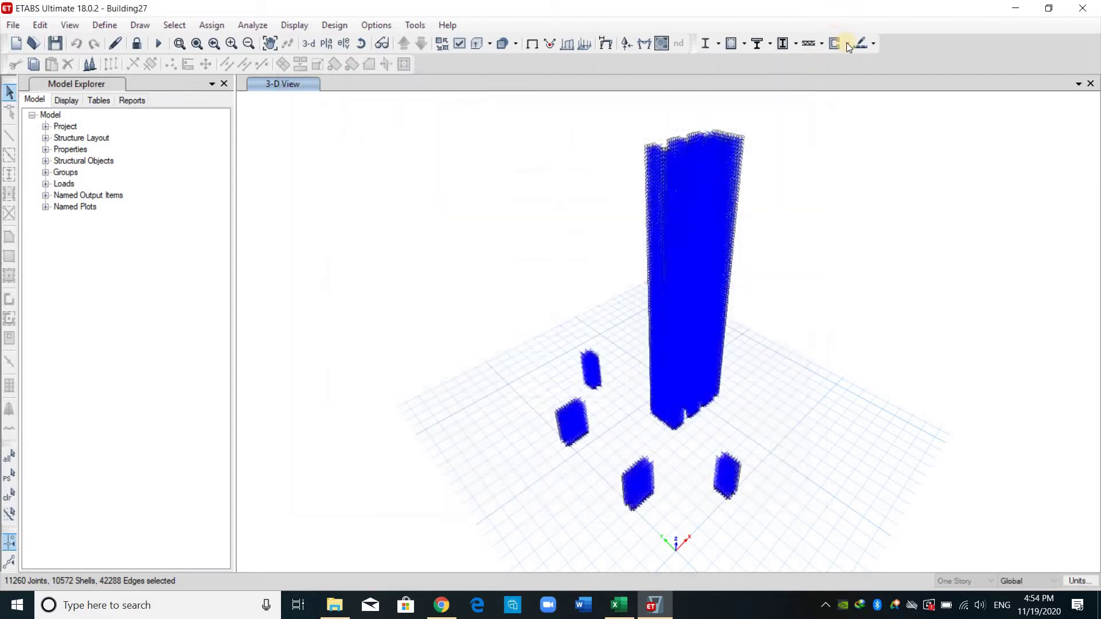
- Choose Yes for Design is Seismic? in the wall pier design overwrites of the selected walls
click(847, 43)
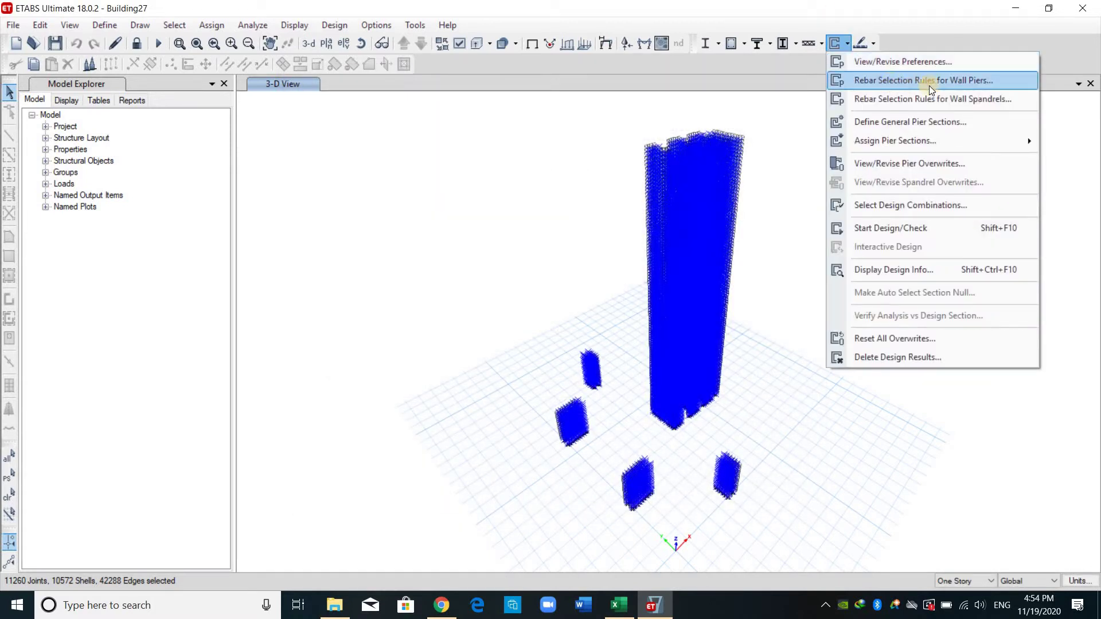
click(914, 165)
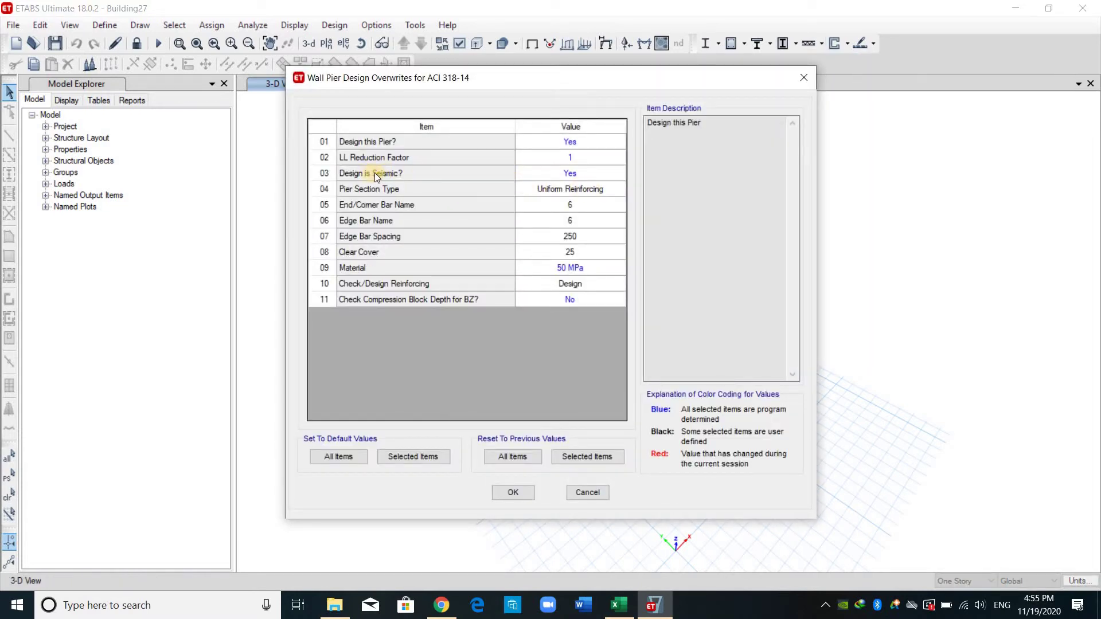
click(594, 175)
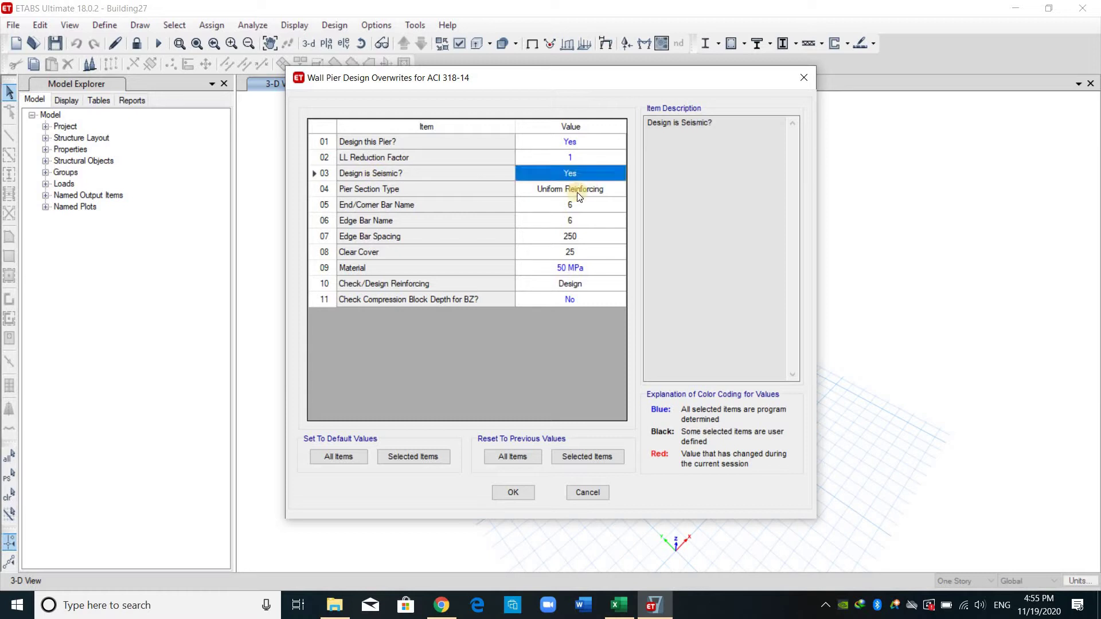
click(591, 175)
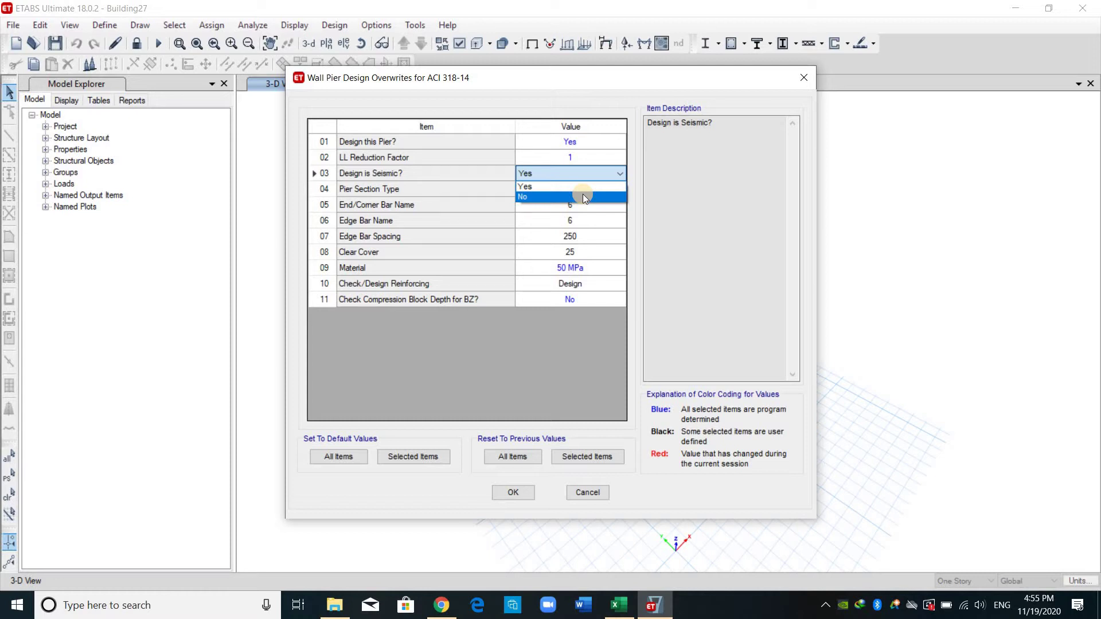
click(552, 186)
drag(443, 74, 200, 62)
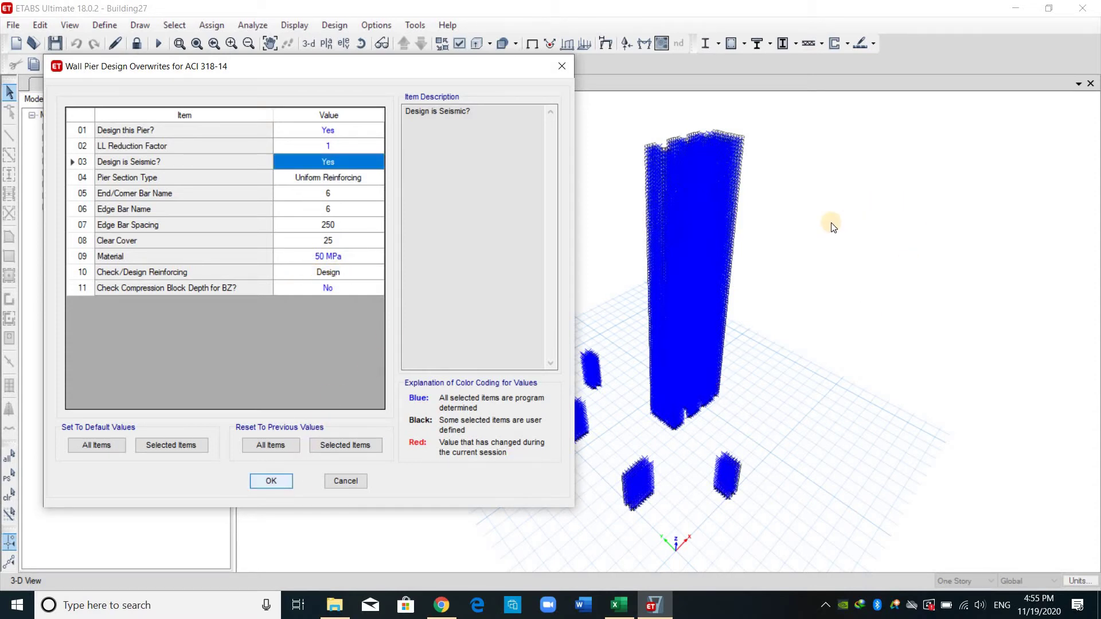
key(Return)
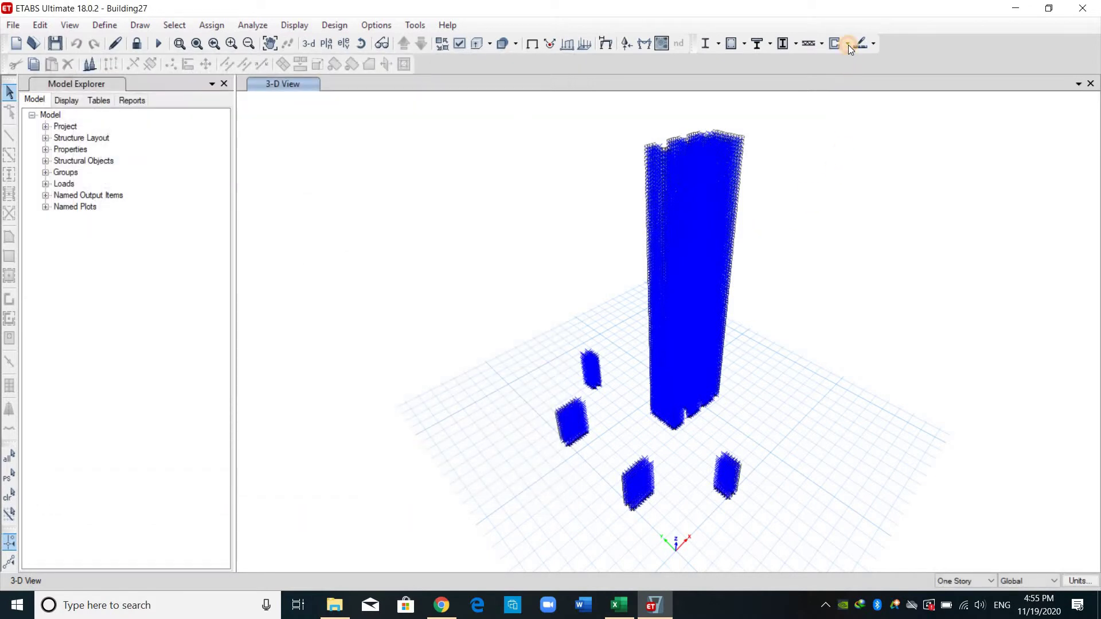
- Assign uniform reinforcing pier sections to the selected walls with the reinforcement to be designed
click(848, 45)
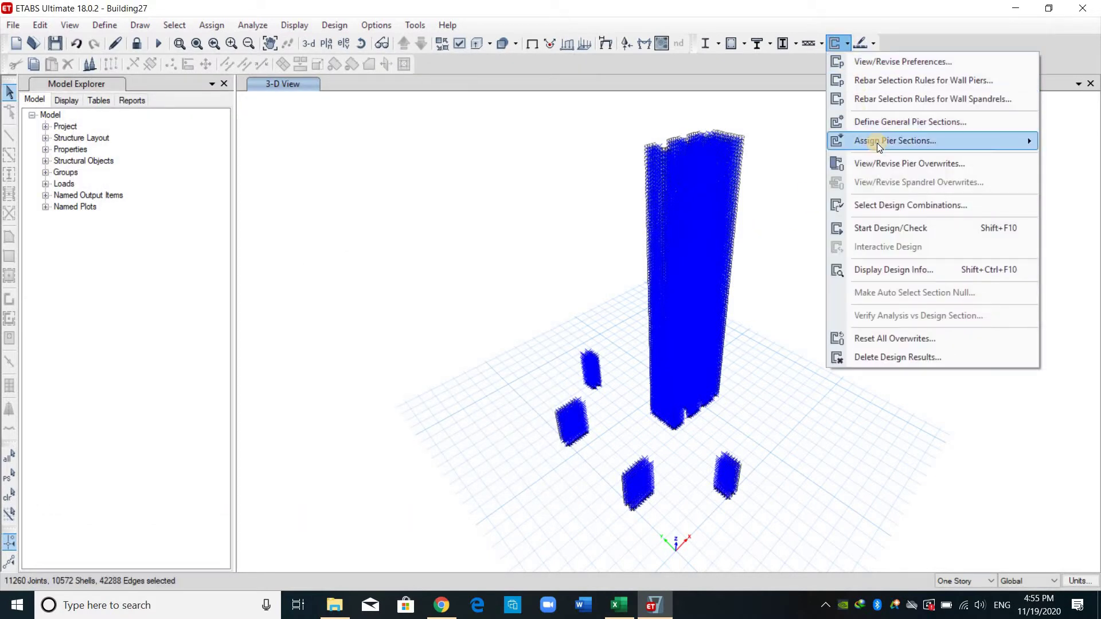
mouse_move(877, 143)
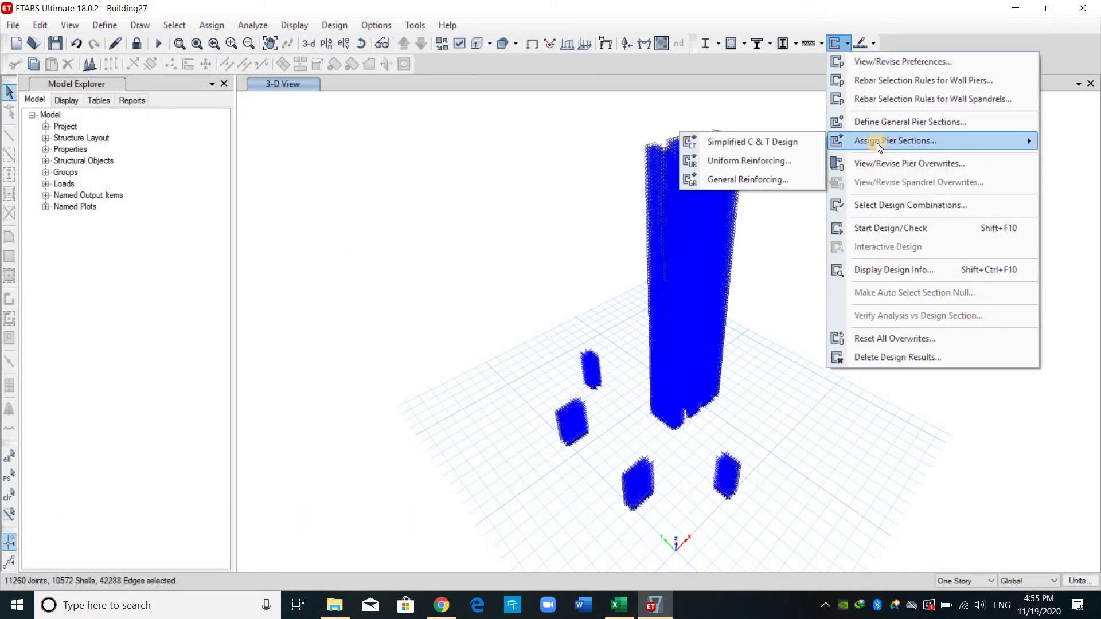
click(769, 162)
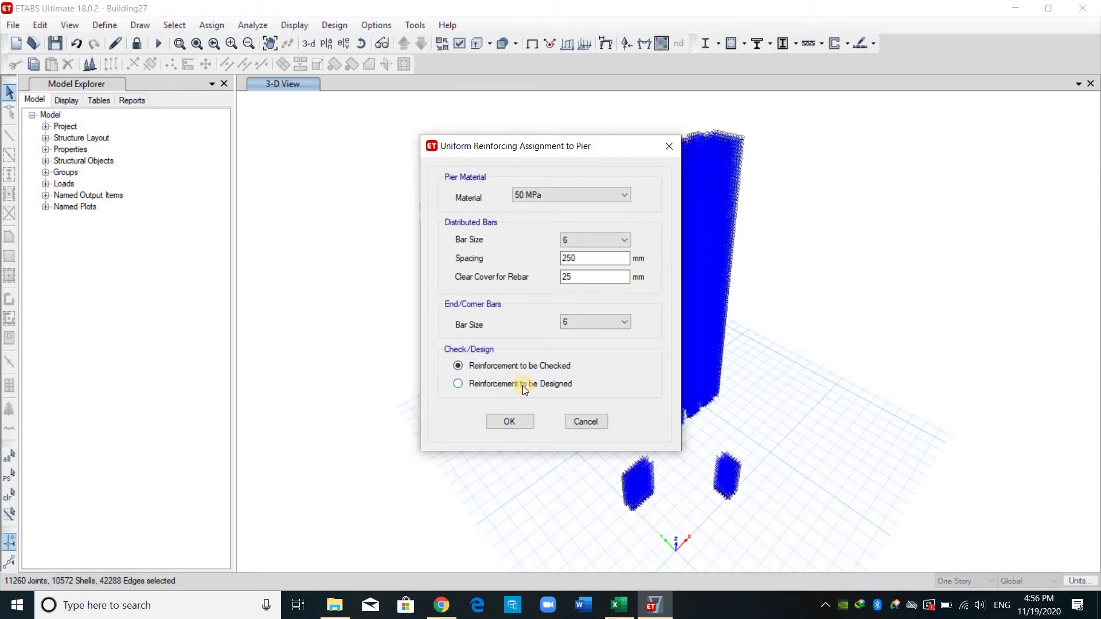
click(490, 383)
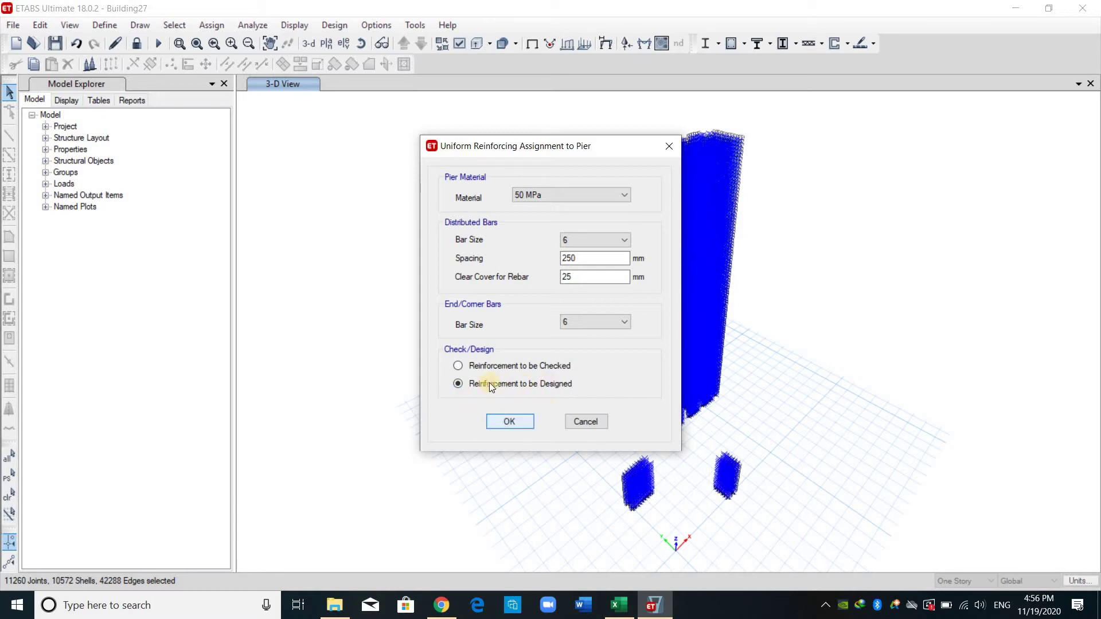
click(505, 423)
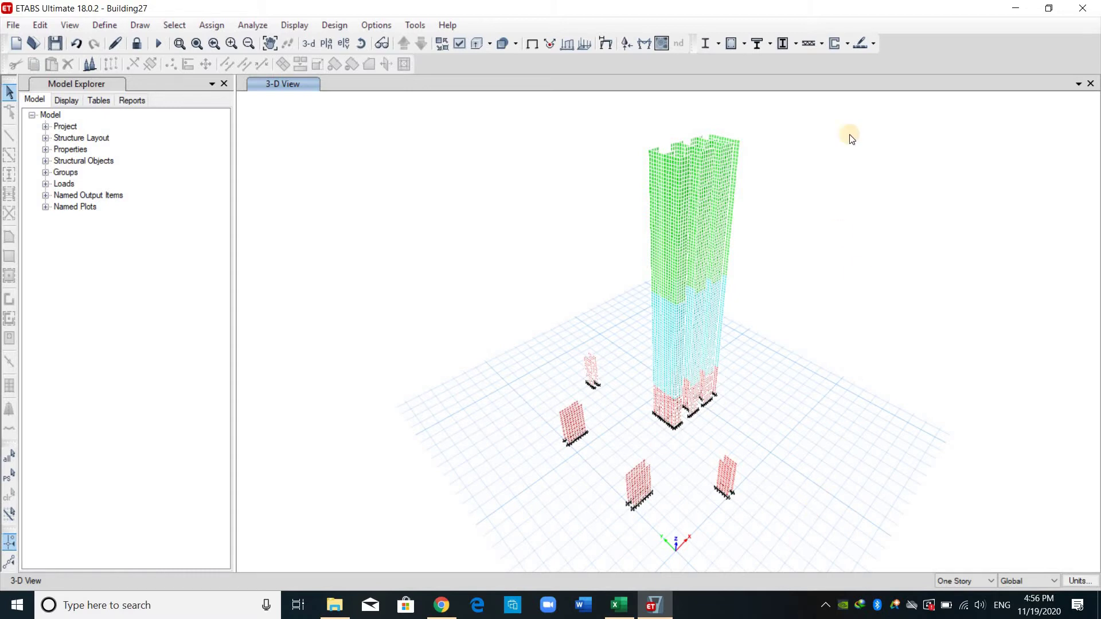
- Set the wall strength design combinations to the 0.9DL, 0.75(1.4DL+1.7LL), 1.4D+1.7LL and D+0.25L load combinations
click(846, 43)
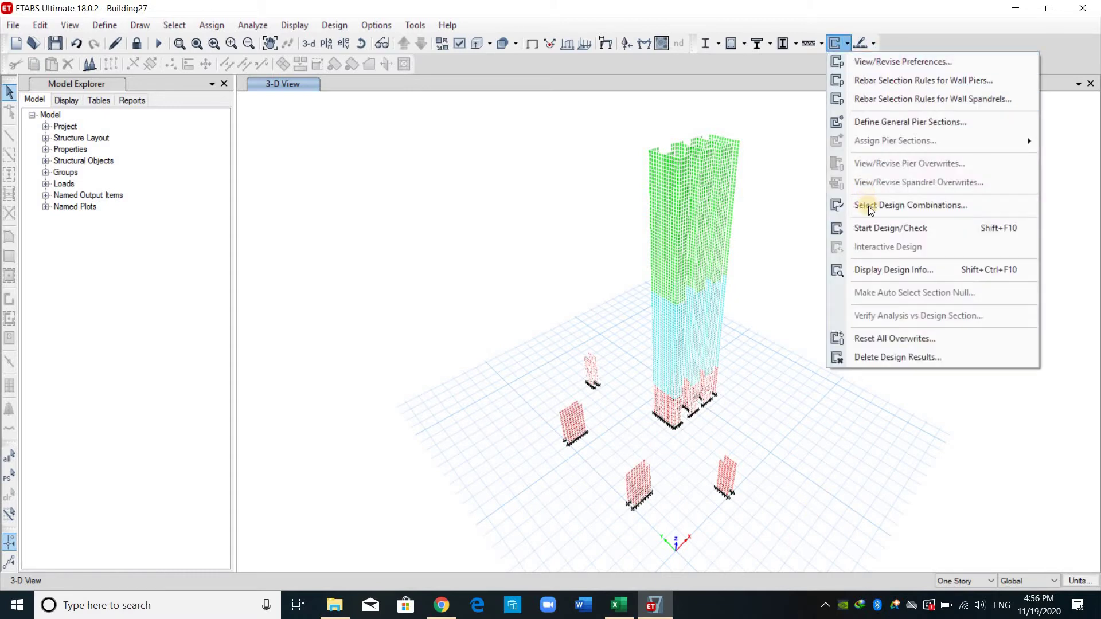
click(914, 208)
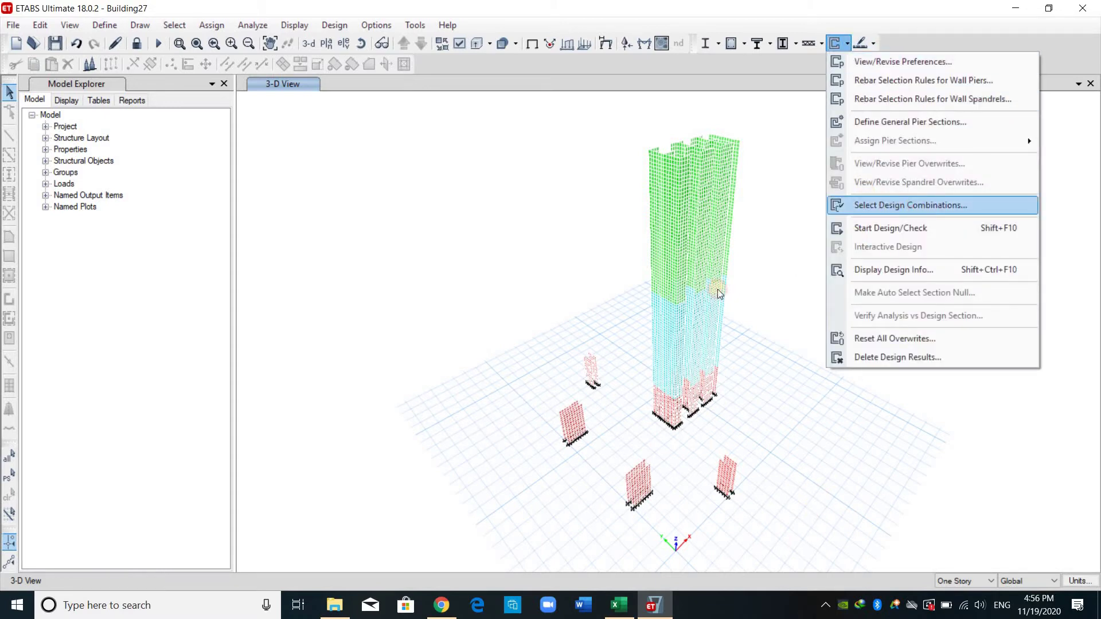
drag(397, 342, 404, 363)
click(566, 290)
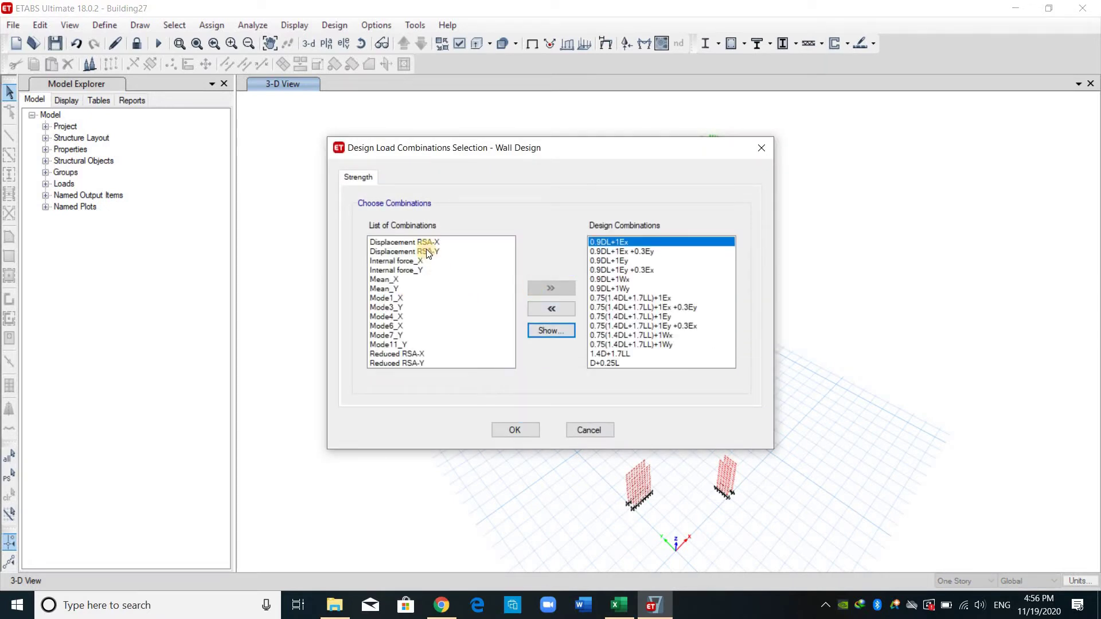
drag(425, 242, 421, 346)
shift+click(421, 361)
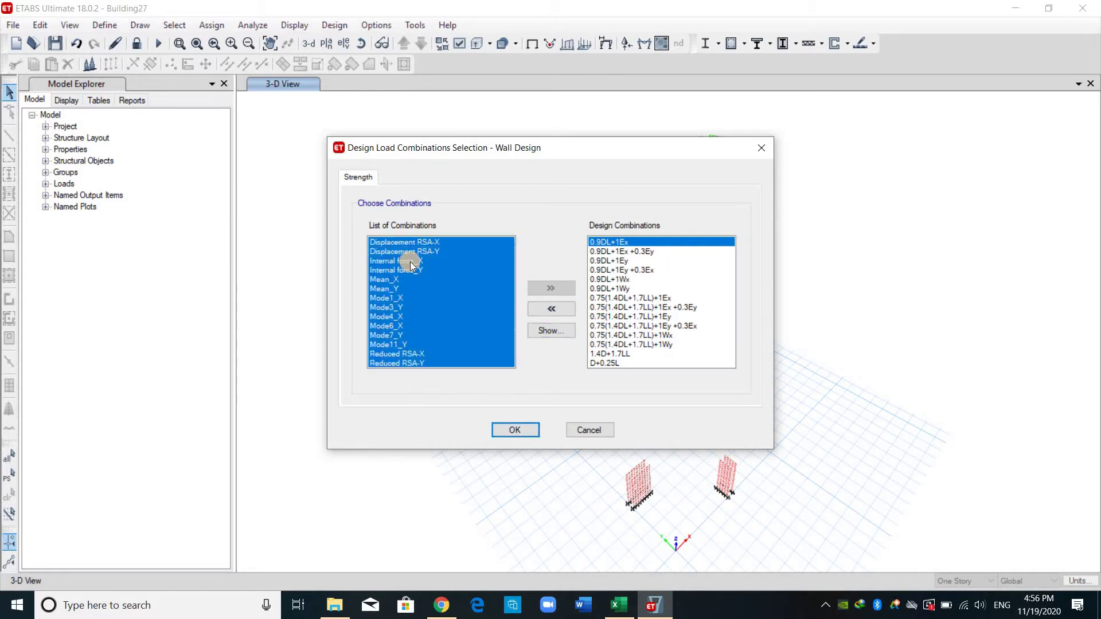
click(646, 242)
shift+click(648, 353)
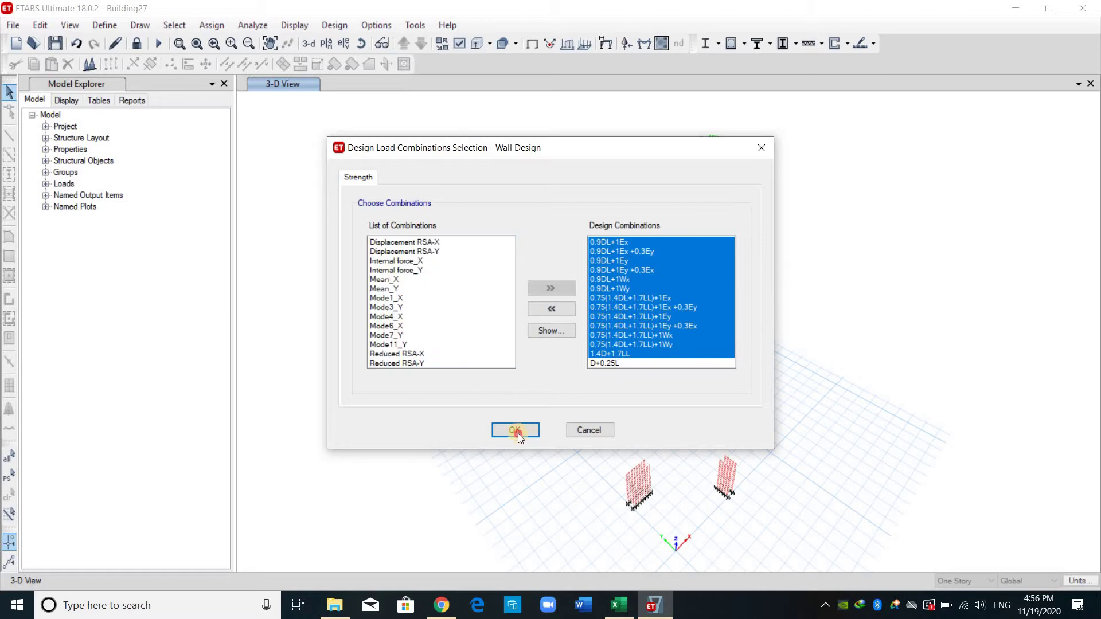
key(Return)
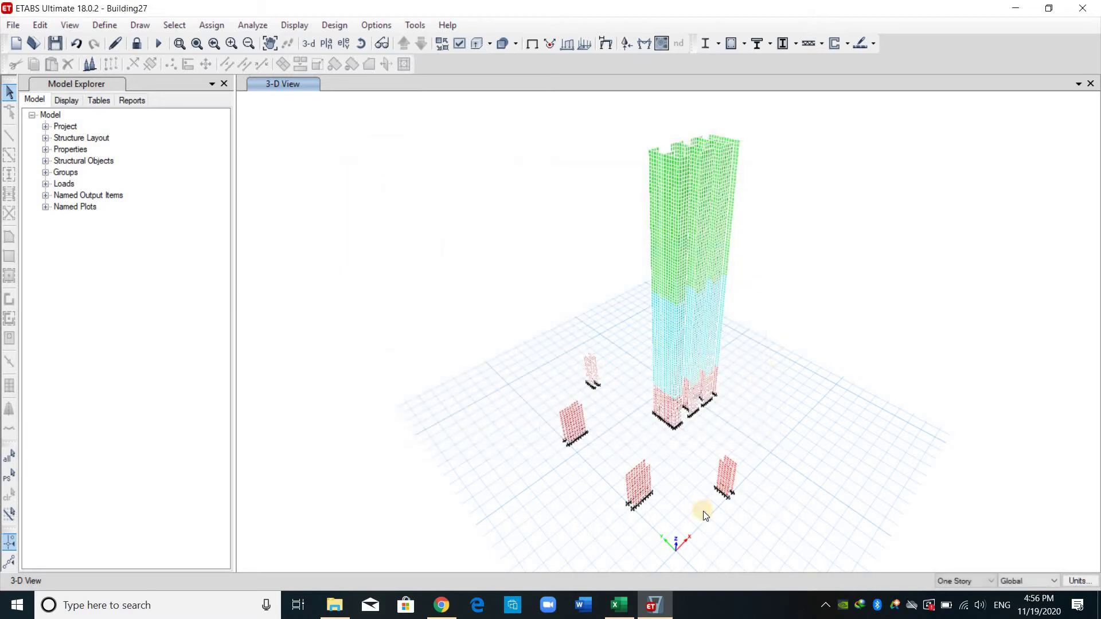
- Select the separate low wall group nearest the X axis and start the shear wall design check
drag(706, 445, 749, 519)
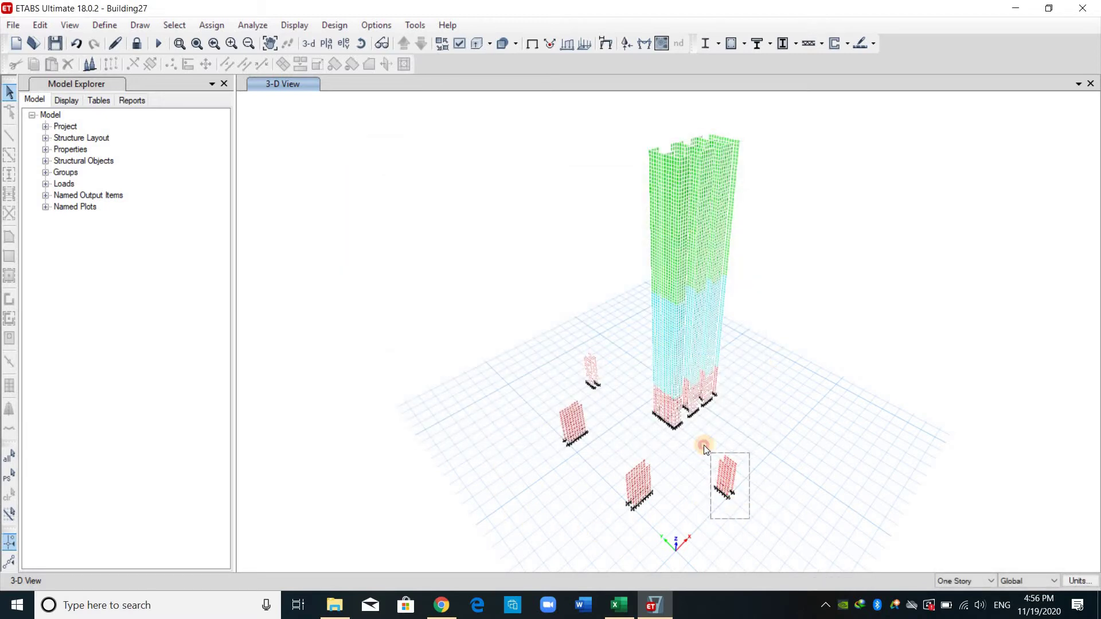
click(847, 43)
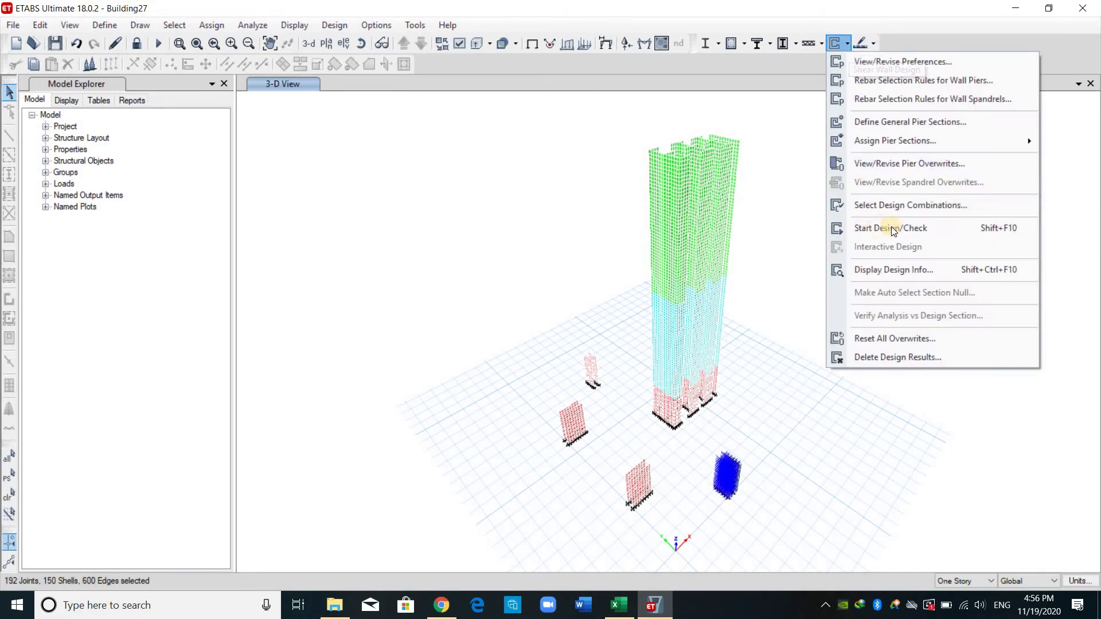
key(Return)
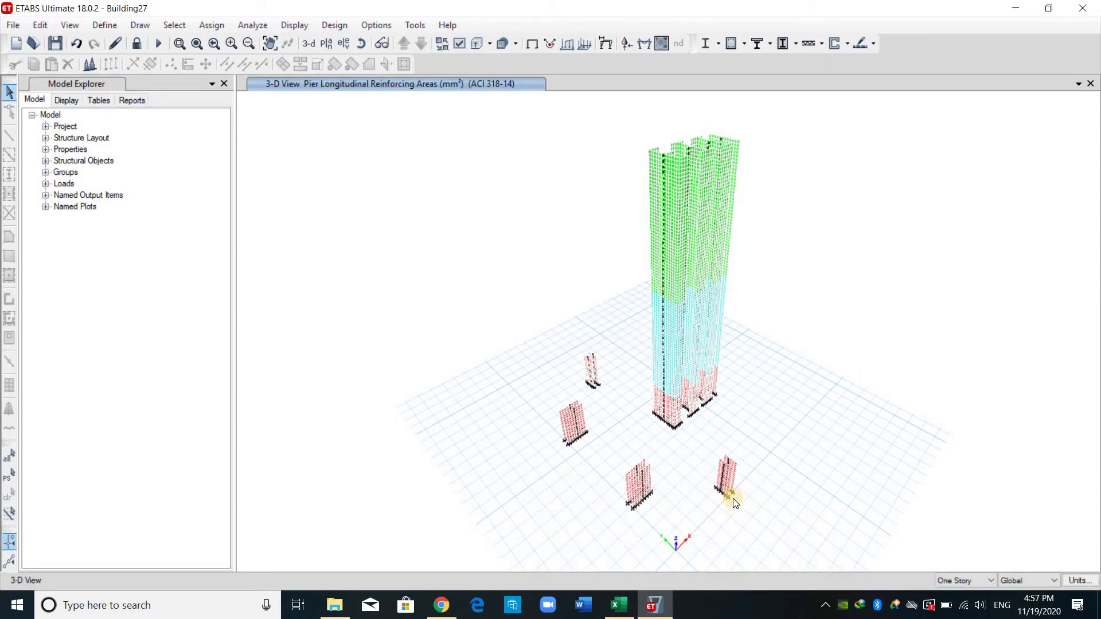
- Open the shear wall design details of the front wall pier in the low group near the X axis
scroll(733, 498, up, 5)
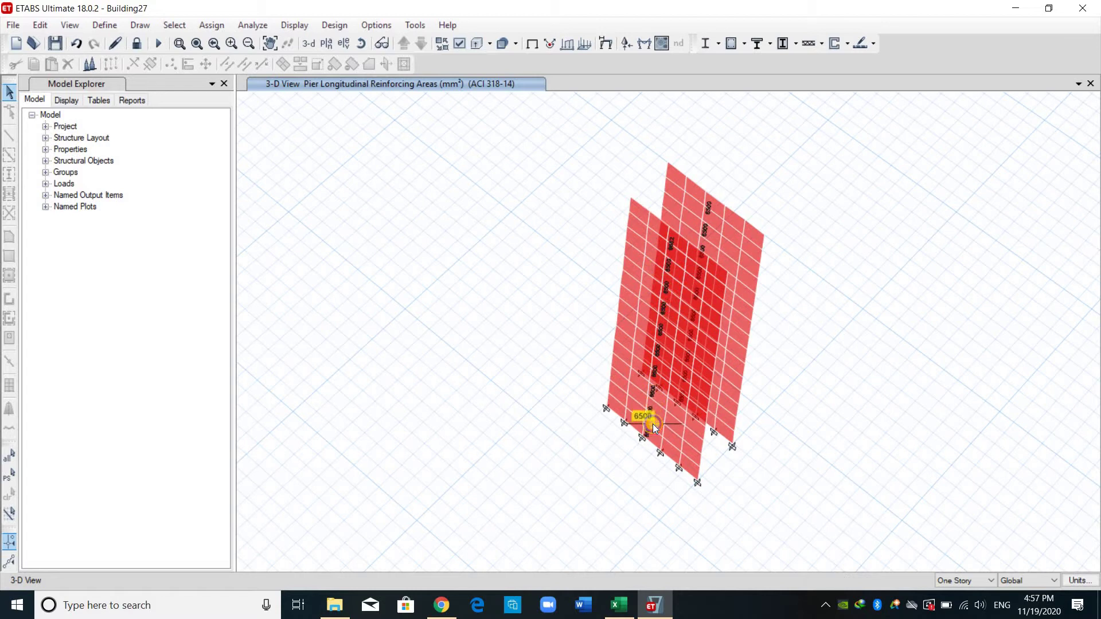
right_click(656, 349)
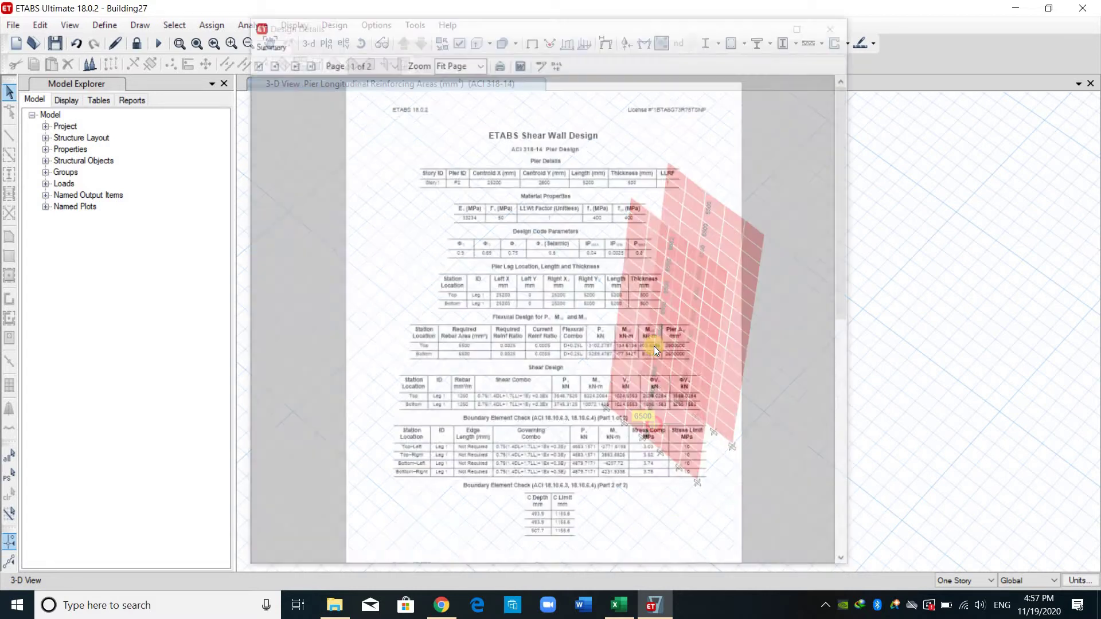
- Review the pier's flexural design, shear design and boundary element check tables in the design report, and close the report
scroll(691, 323, down, 2)
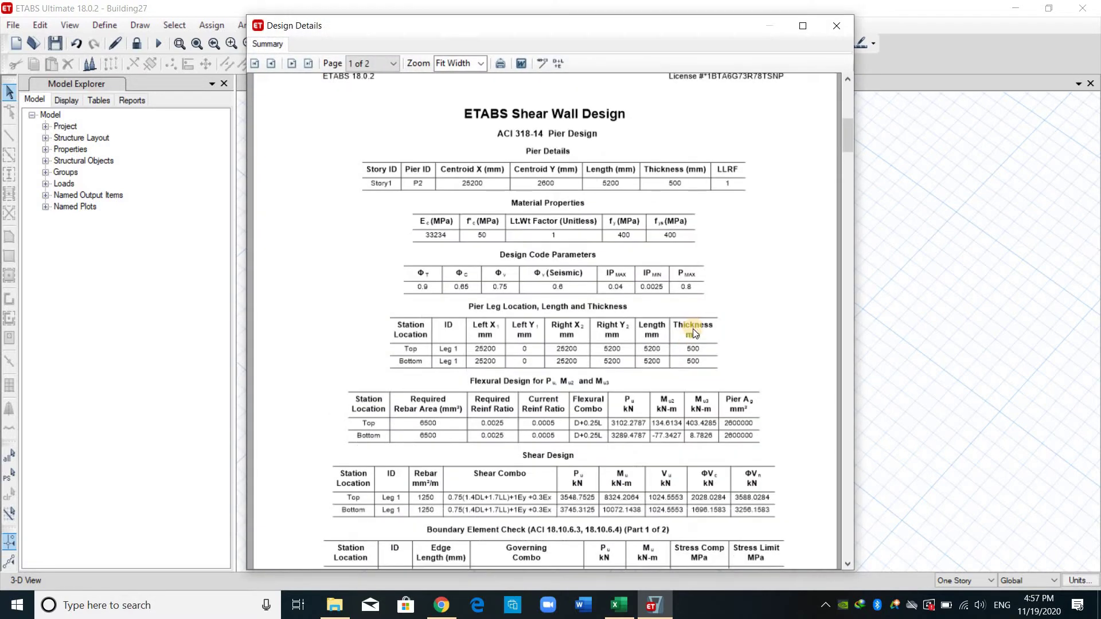
scroll(693, 329, down, 3)
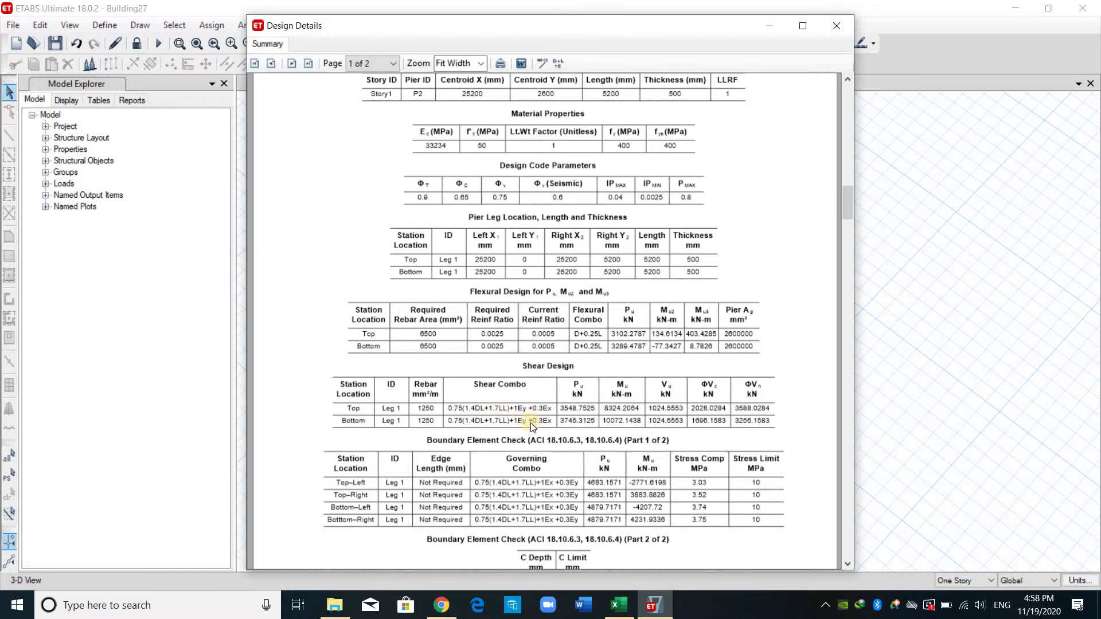
scroll(720, 431, down, 3)
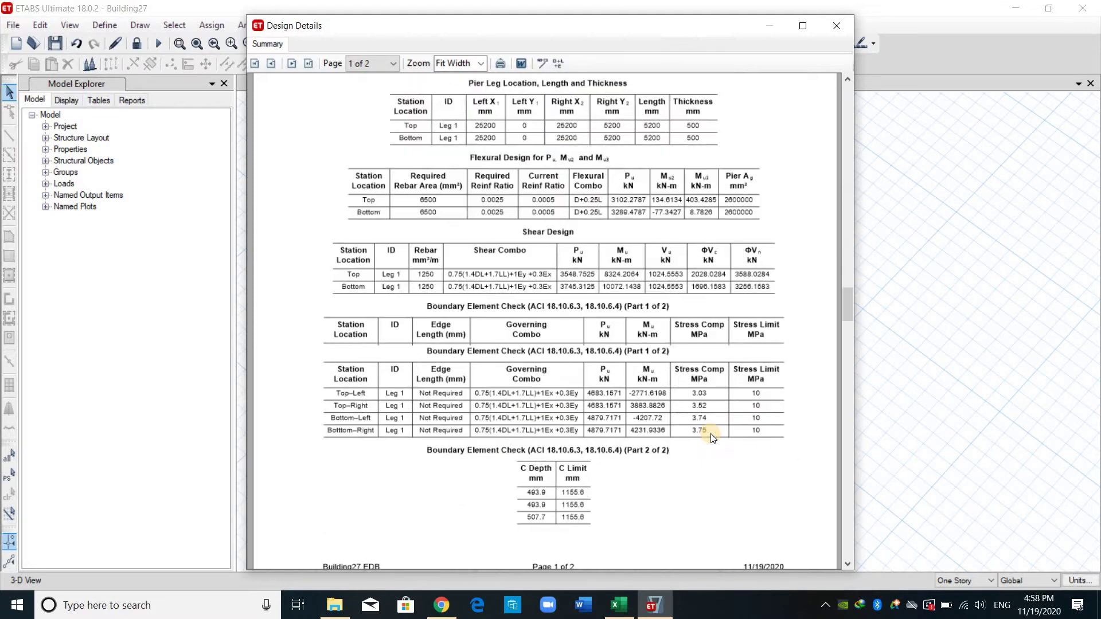
scroll(711, 434, up, 4)
scroll(666, 418, down, 1)
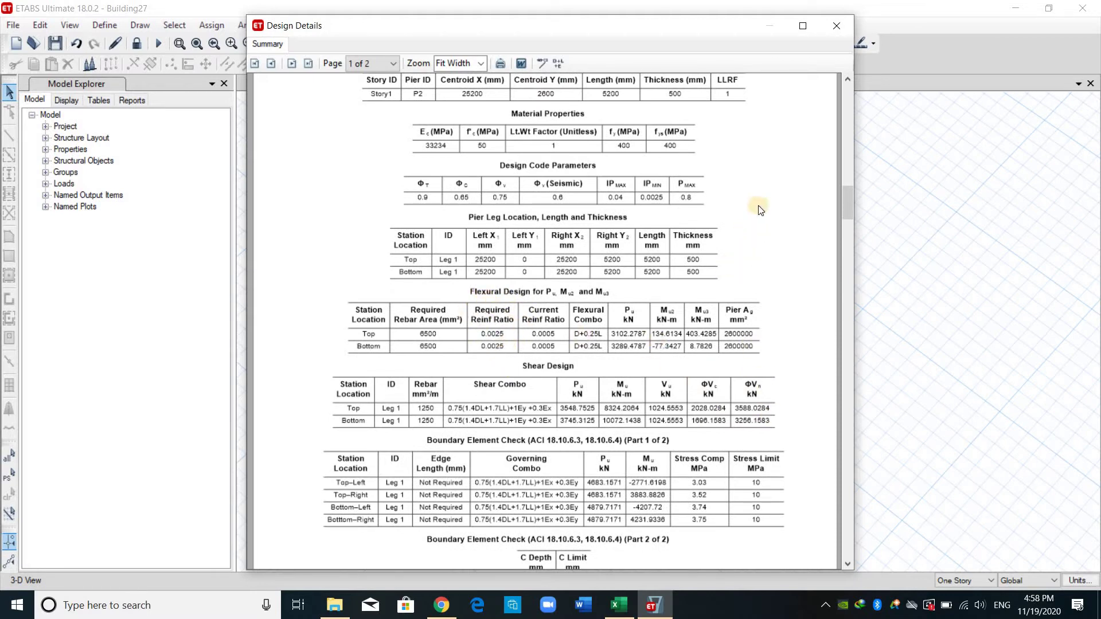
scroll(758, 206, up, 1)
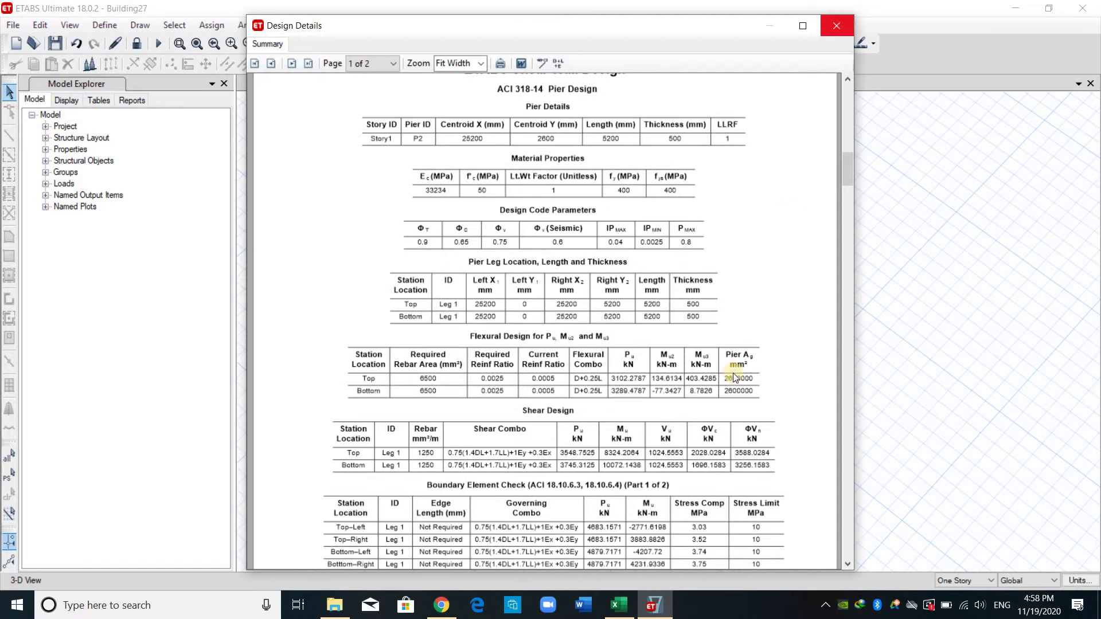
key(Escape)
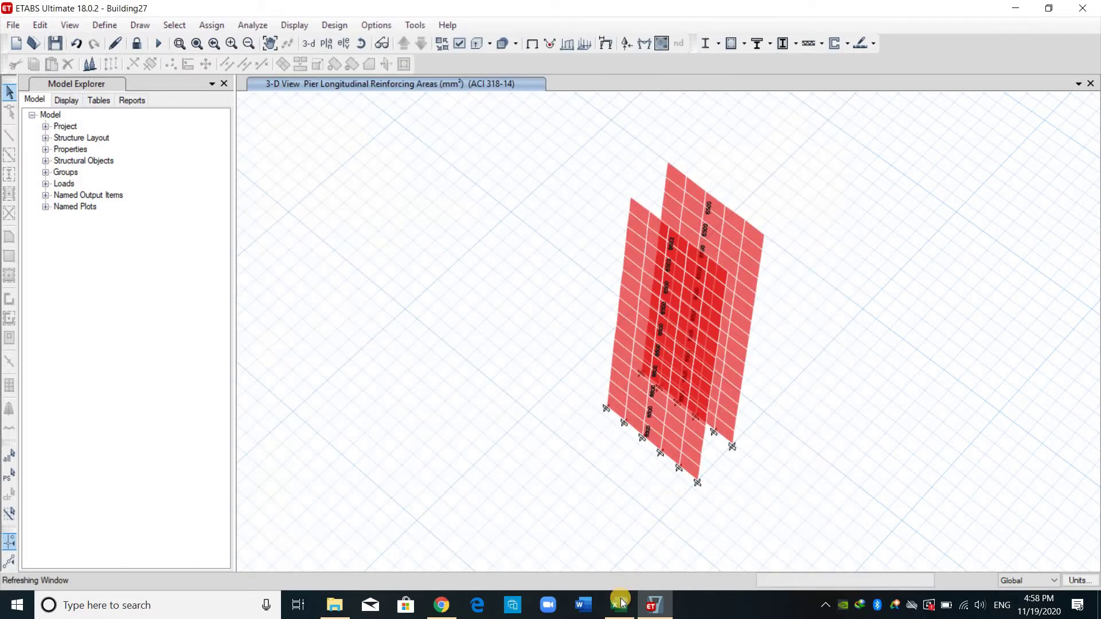
- Switch to the Shear Walls design workbook in Excel and enter a thickness of 0.5 m in C7 for S1 to S4
click(620, 604)
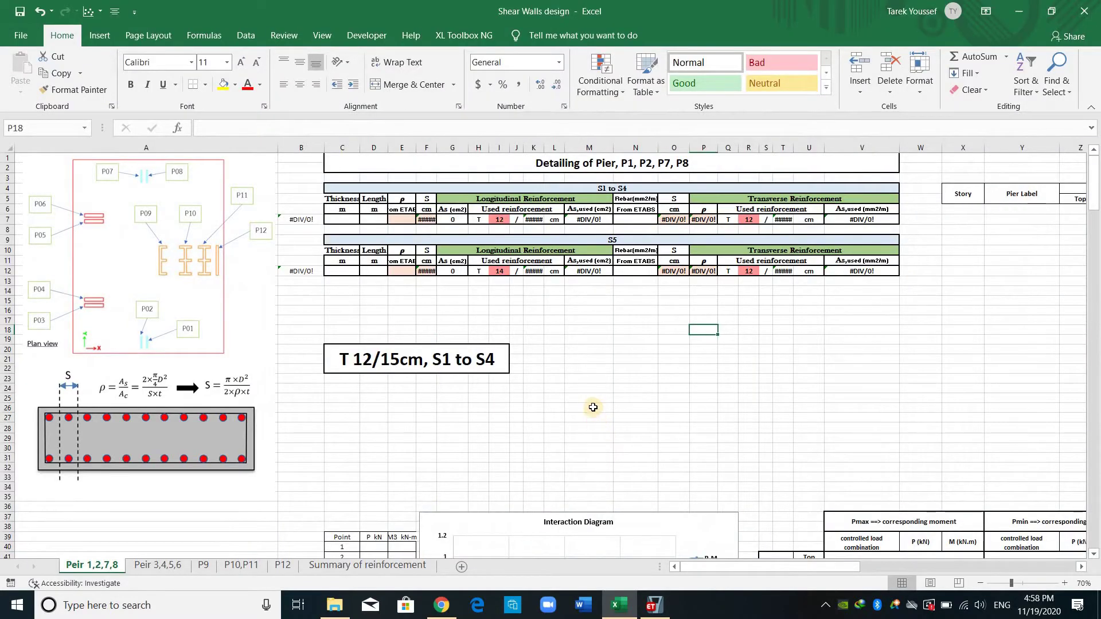
ctrl+scroll(696, 455, up, 2)
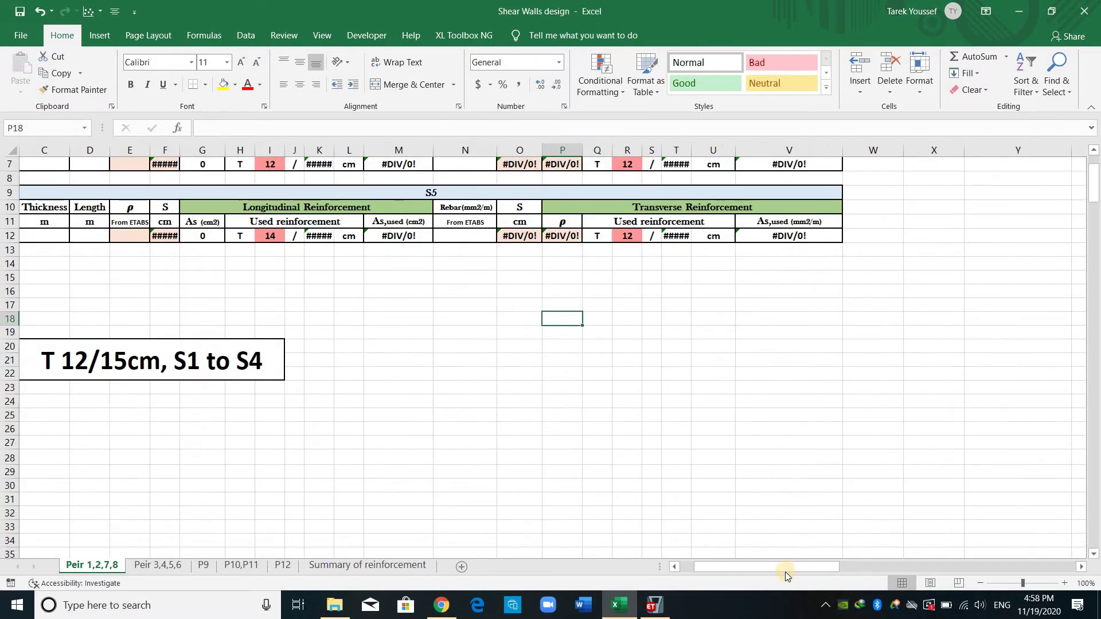
scroll(786, 575, up, 2)
drag(772, 568, 746, 567)
click(503, 252)
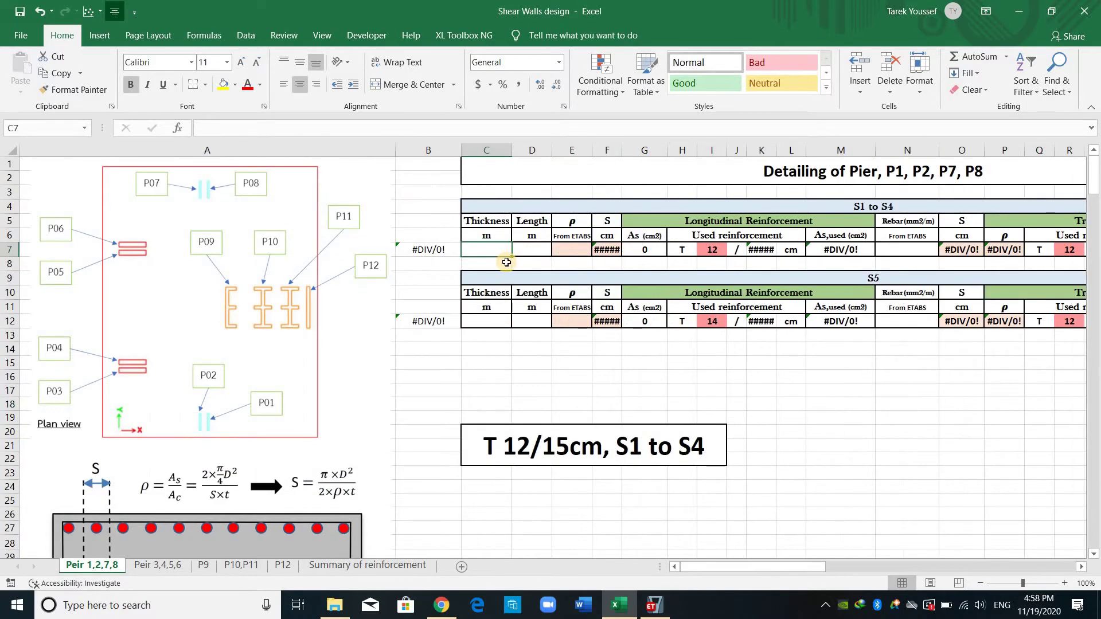
text(0.5)
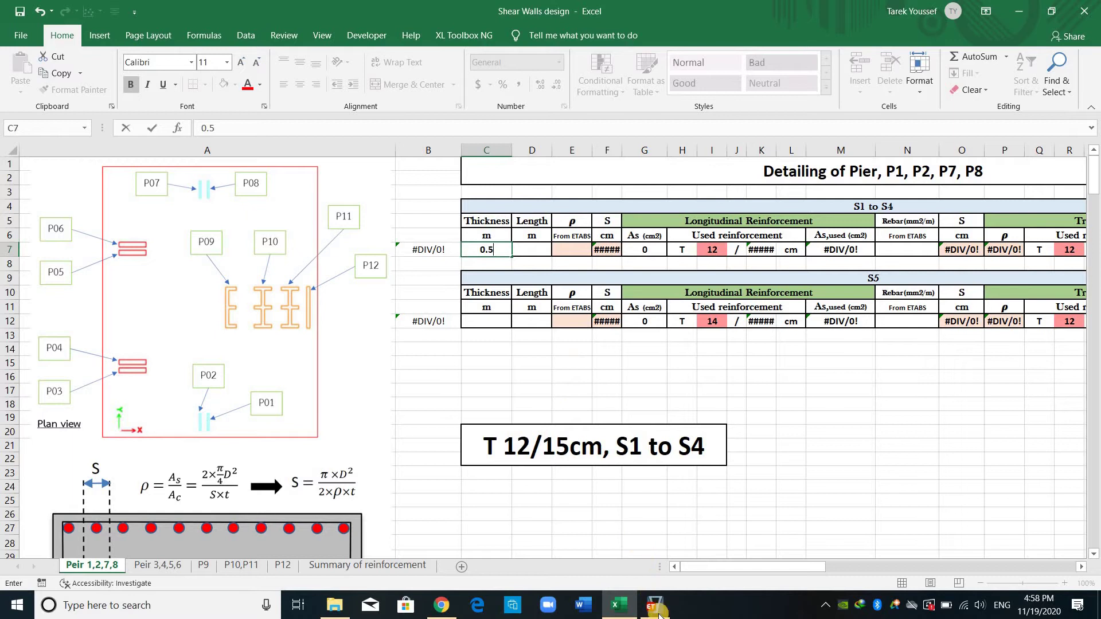
click(572, 404)
- Reopen the front wall pier's design details in ETABS and enter its 5.2 m length in D7 of the Excel workbook
click(654, 605)
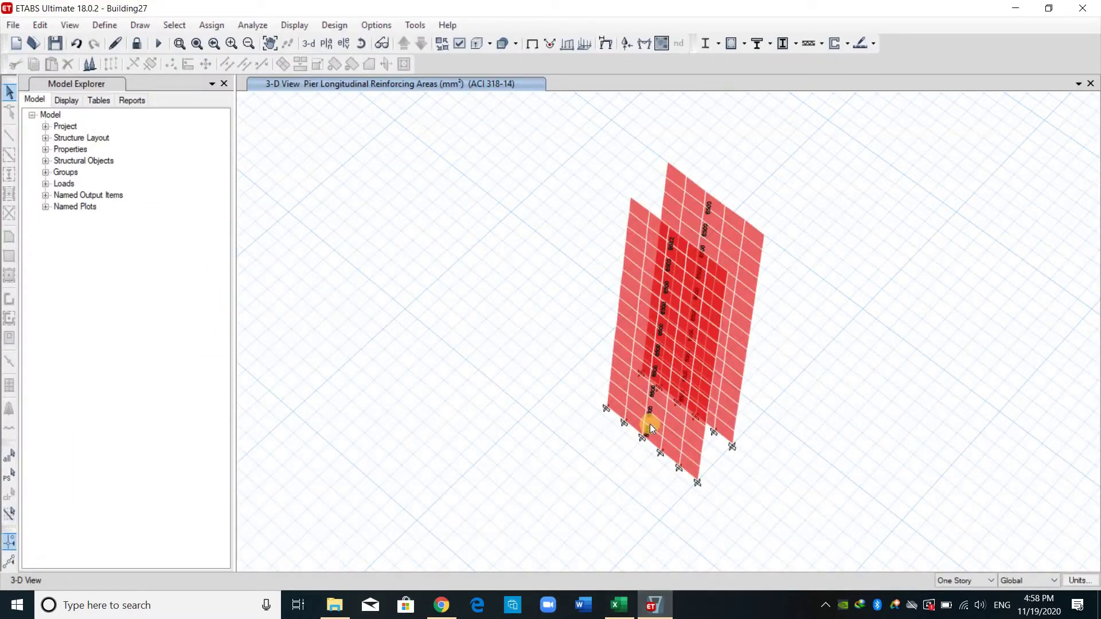
right_click(652, 429)
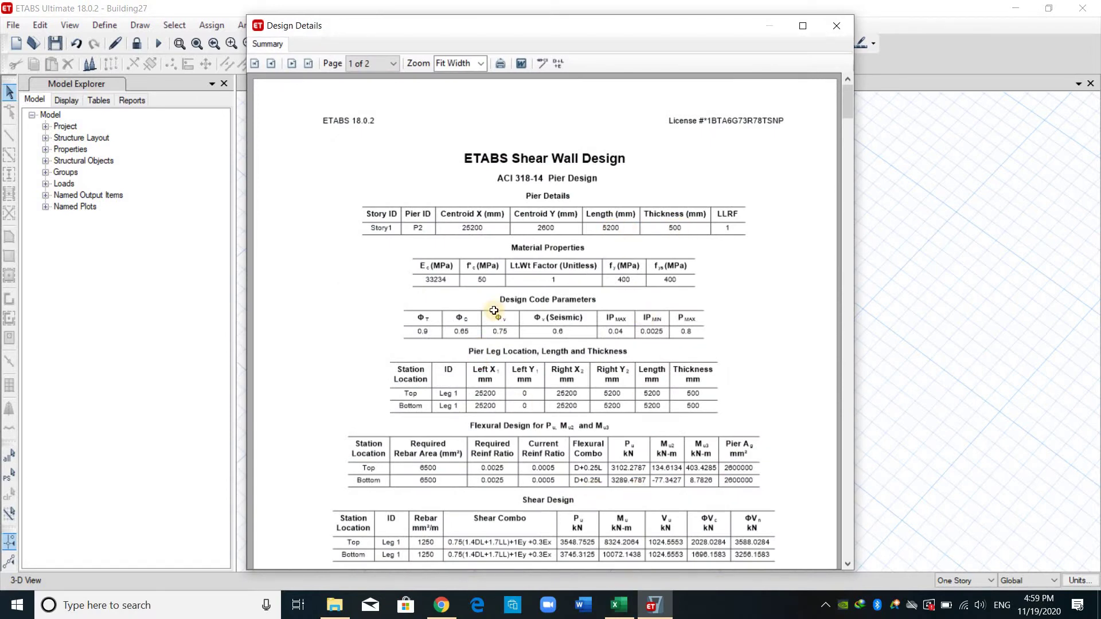
key(alt+Tab)
click(541, 252)
text(5)
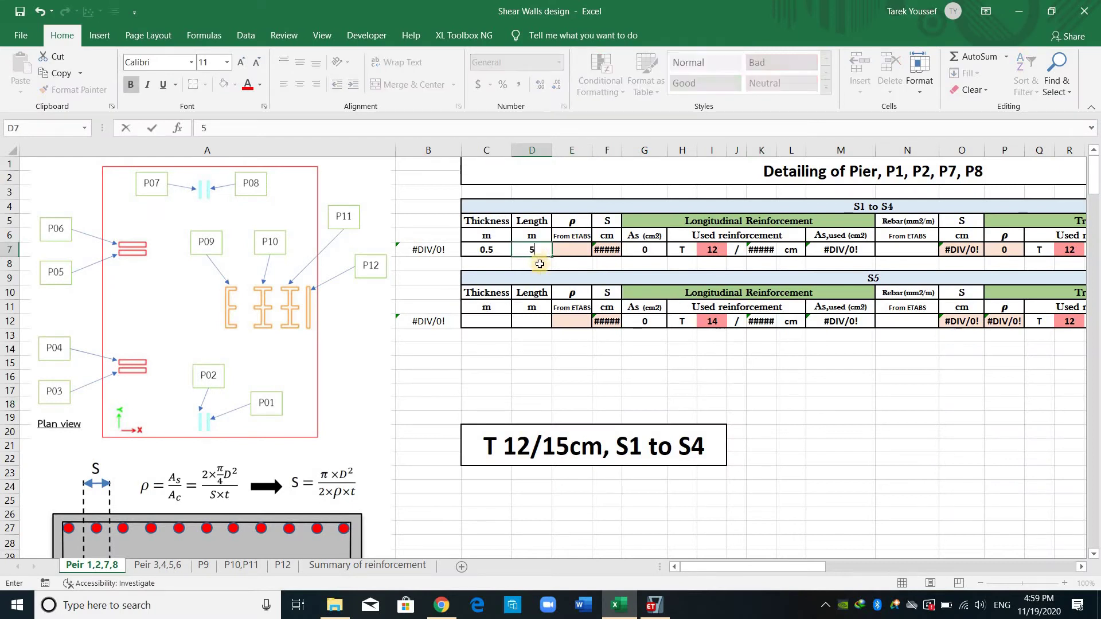
text(.2)
click(607, 397)
- Check the required reinforcement ratio in the ETABS pier report and enter 0.0025 as ρ in E7 of the Excel workbook
key(alt+Tab)
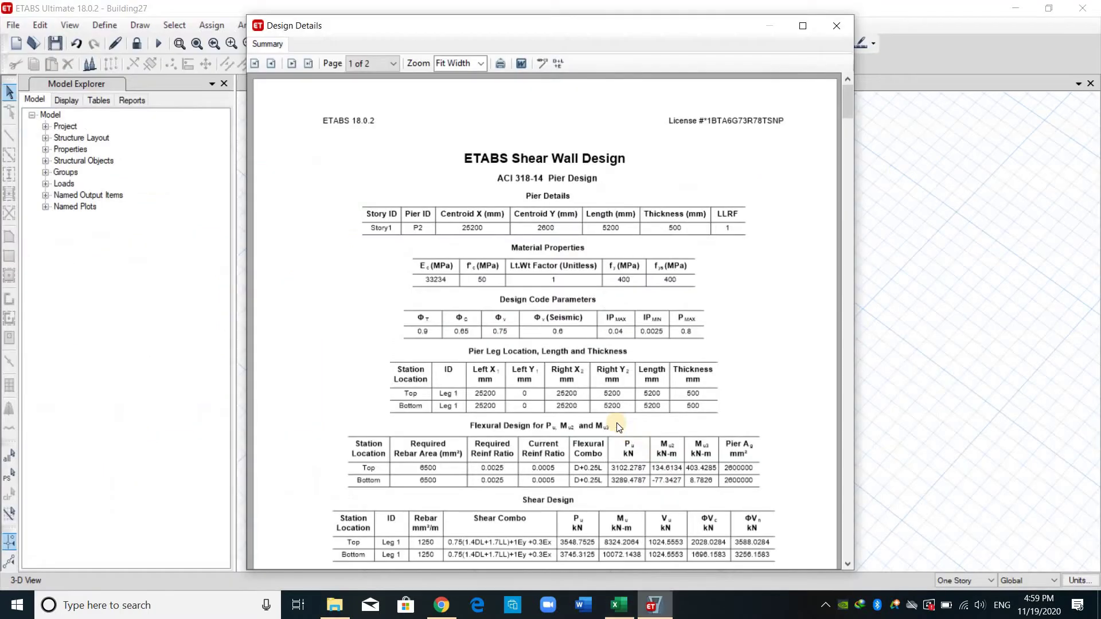
scroll(501, 329, down, 4)
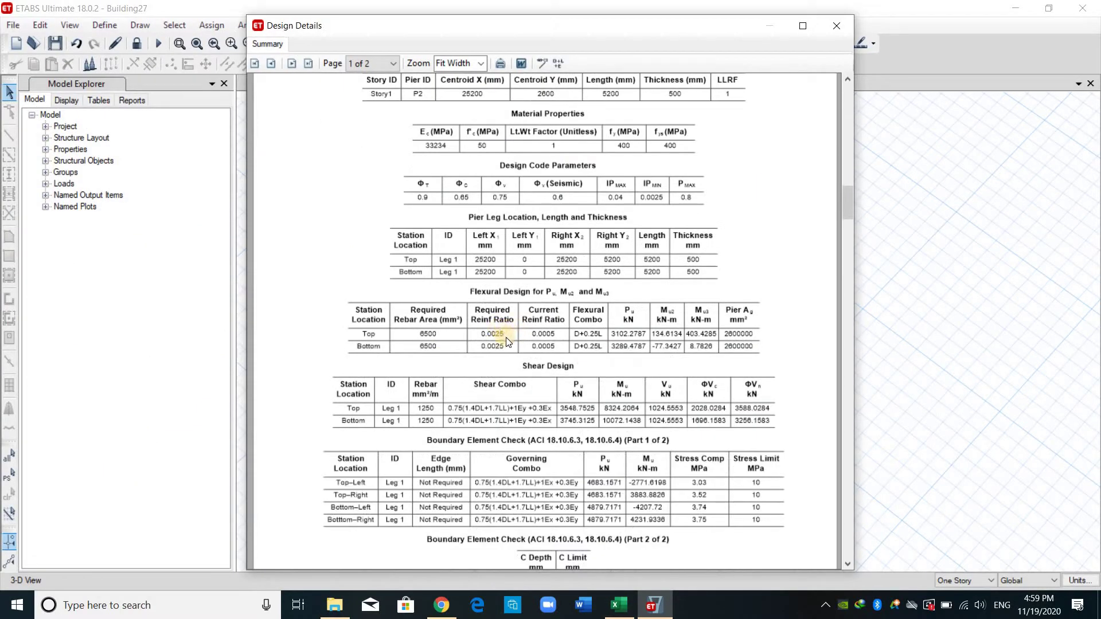
key(alt+Tab)
click(549, 249)
key(Right)
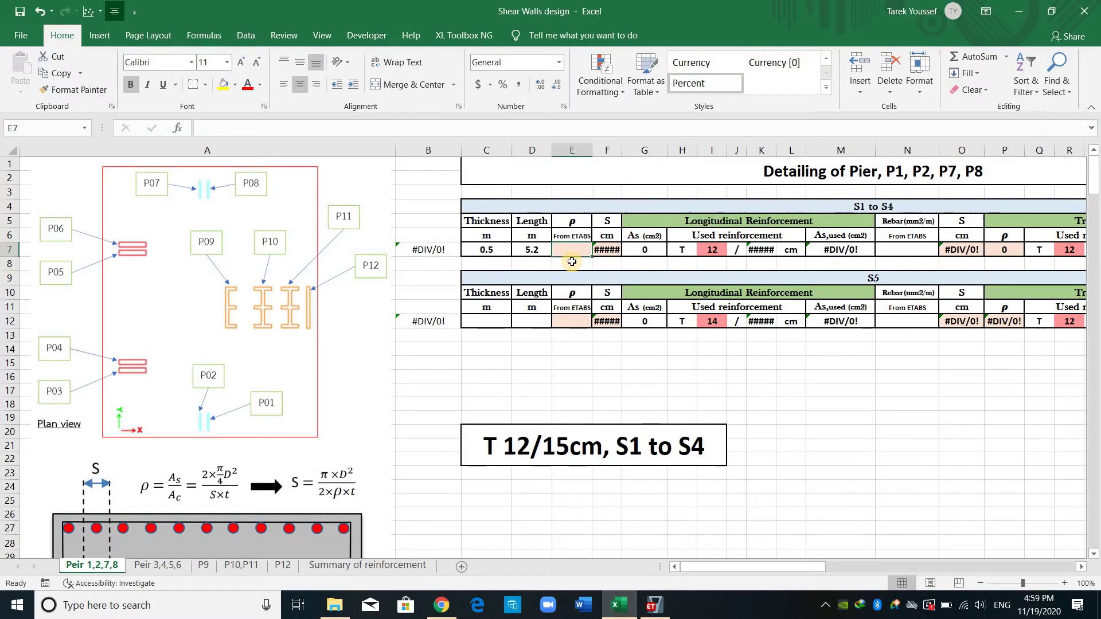
text(0.0025)
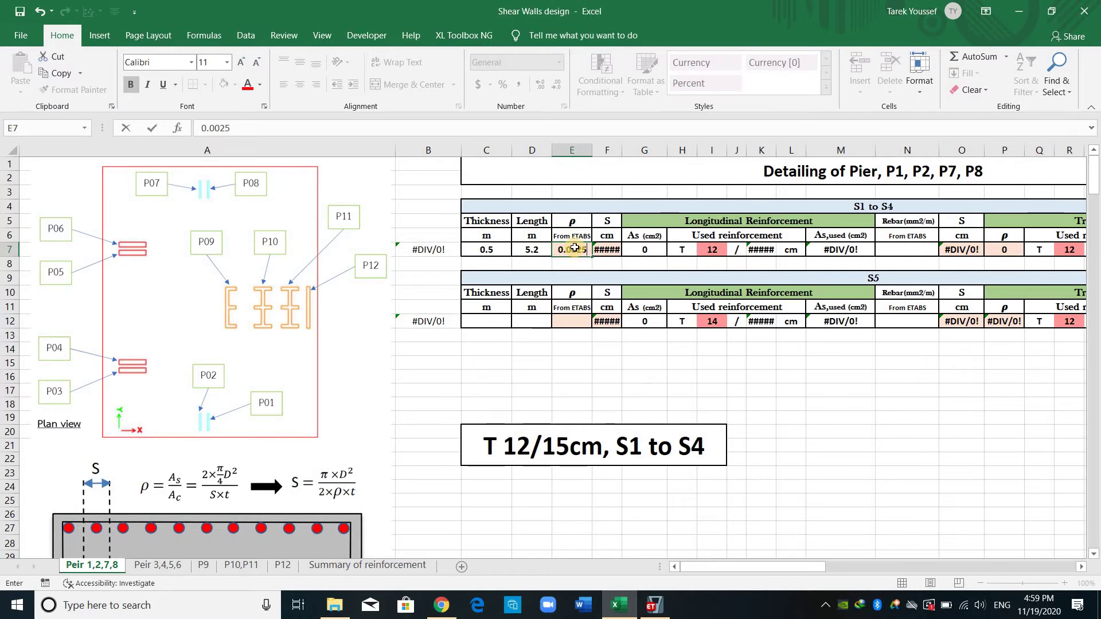
key(Tab)
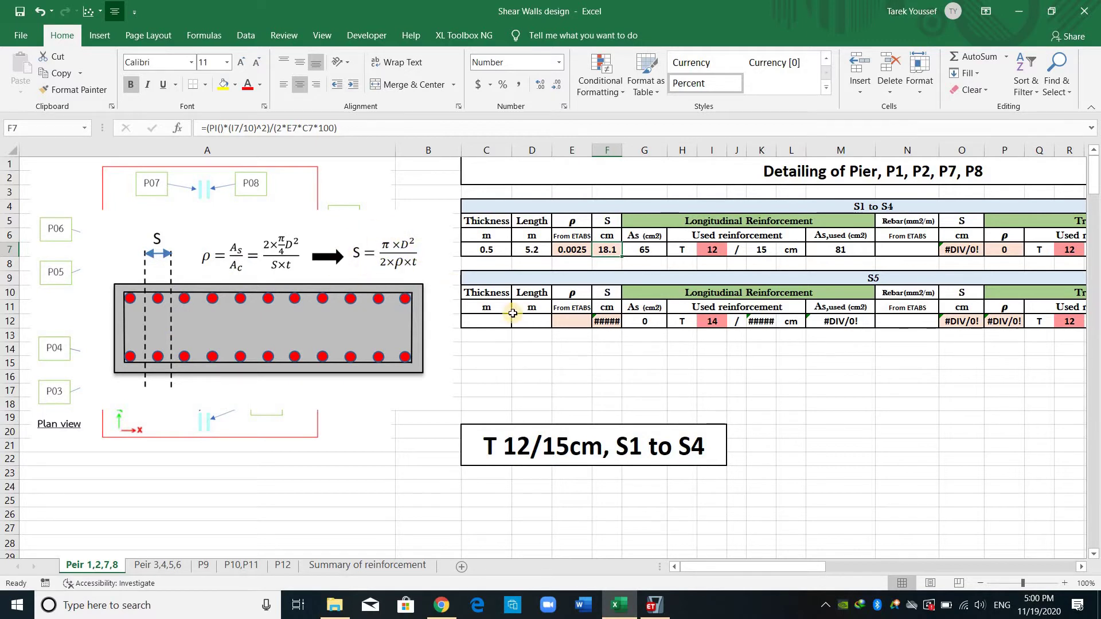
- Inspect the spacing S and the longitudinal As formula in the S1 to S4 row, tracing the As formula's referenced cells
click(658, 353)
click(609, 253)
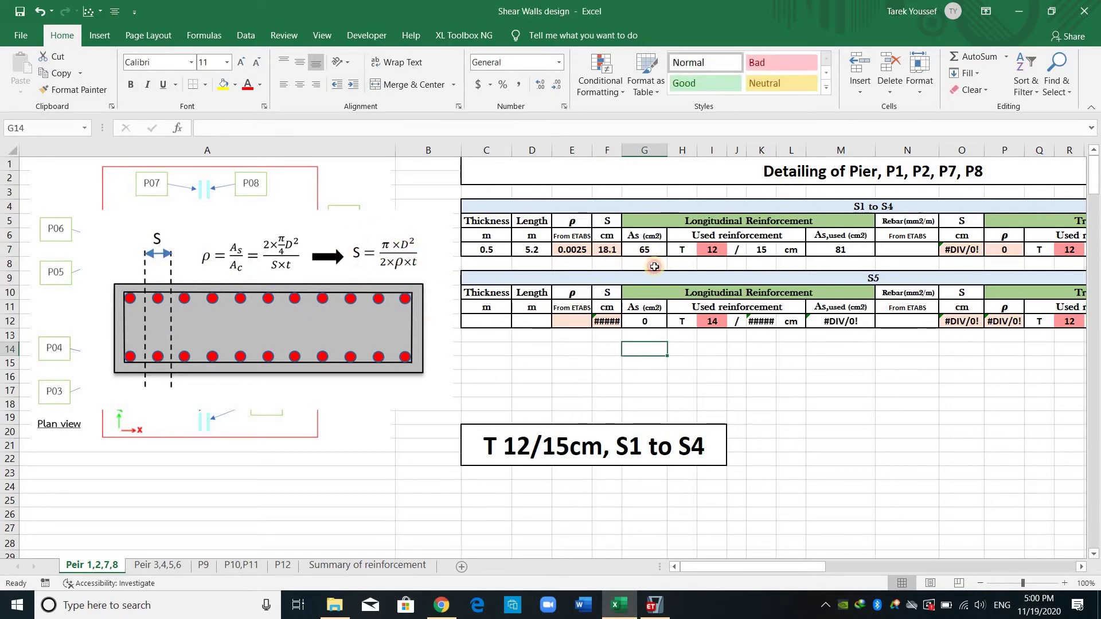
click(643, 249)
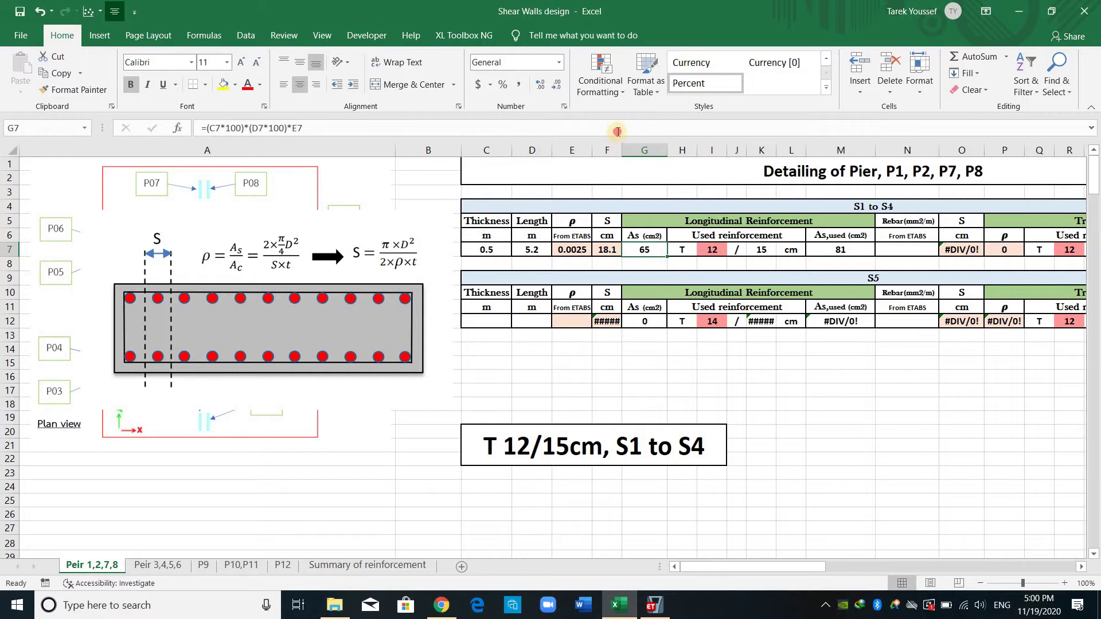
key(F2)
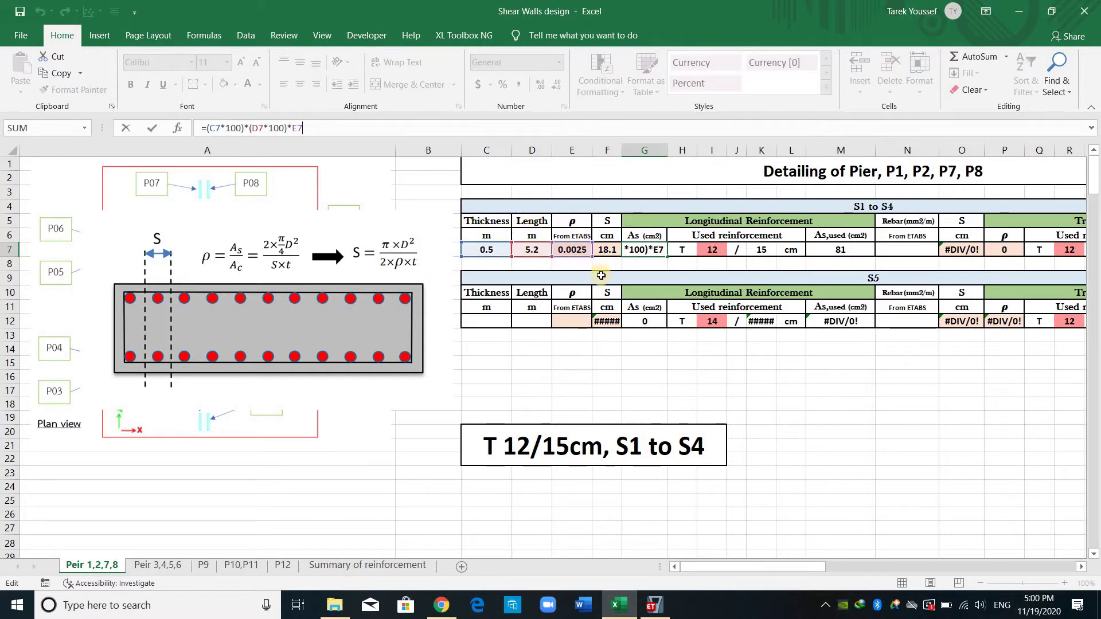
key(Return)
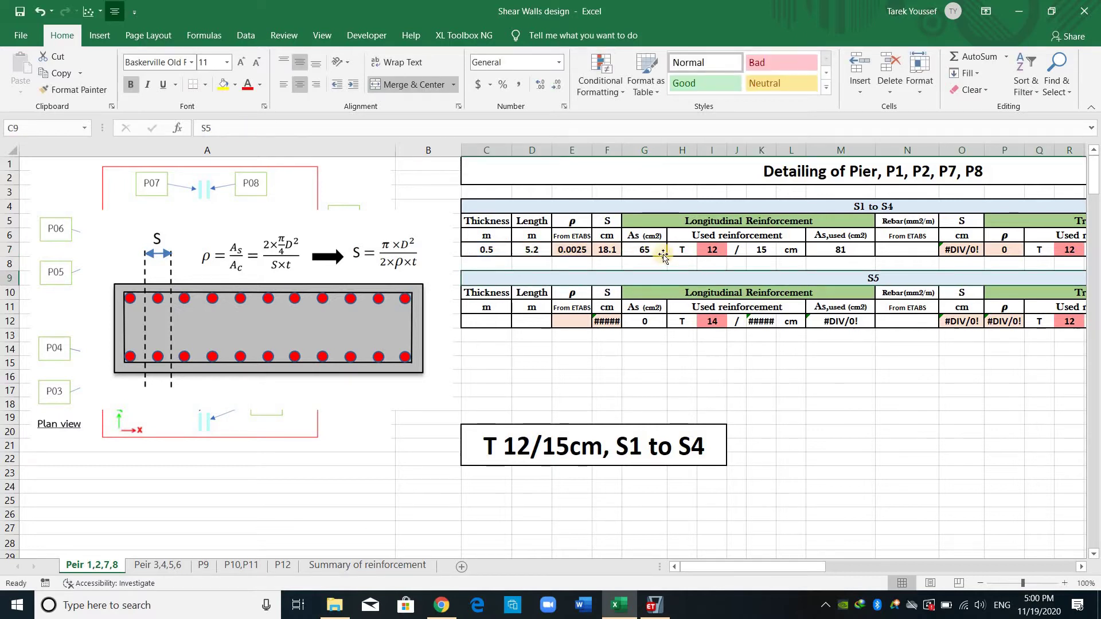
click(654, 248)
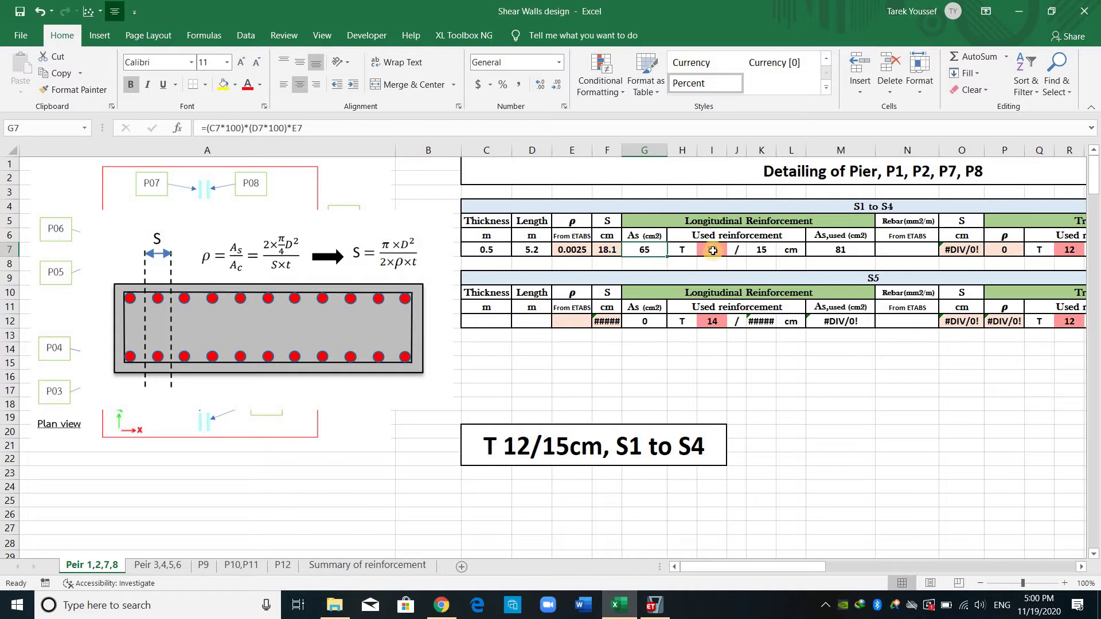
- Inspect the longitudinal bar diameter and the spacing formula in K7 for S1 to S4, tracing its reference to the calculated spacing S
click(713, 253)
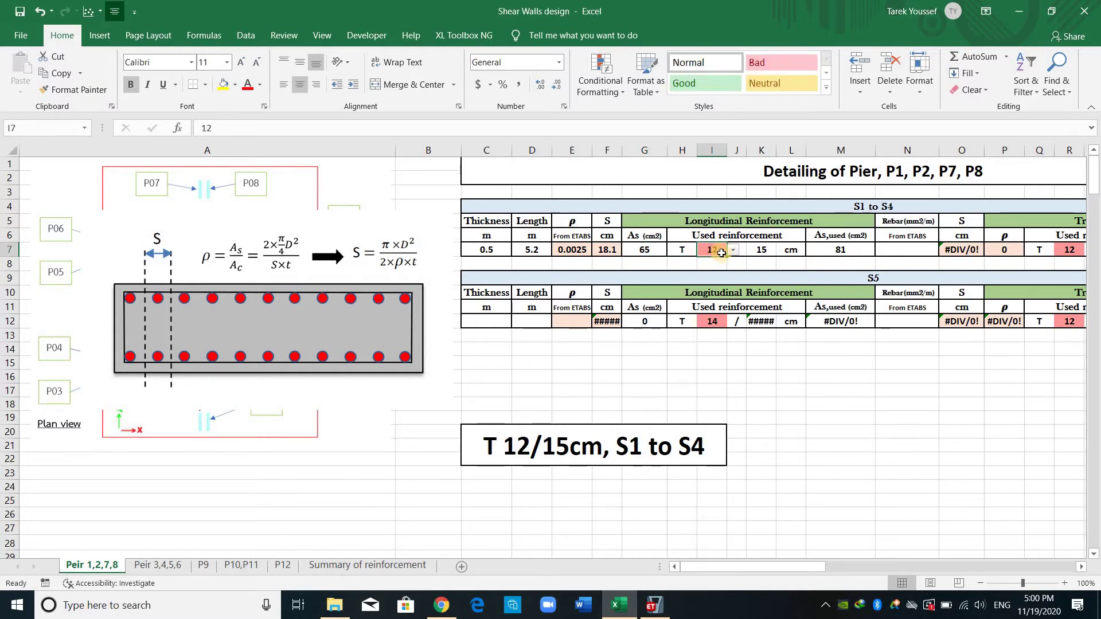
click(766, 255)
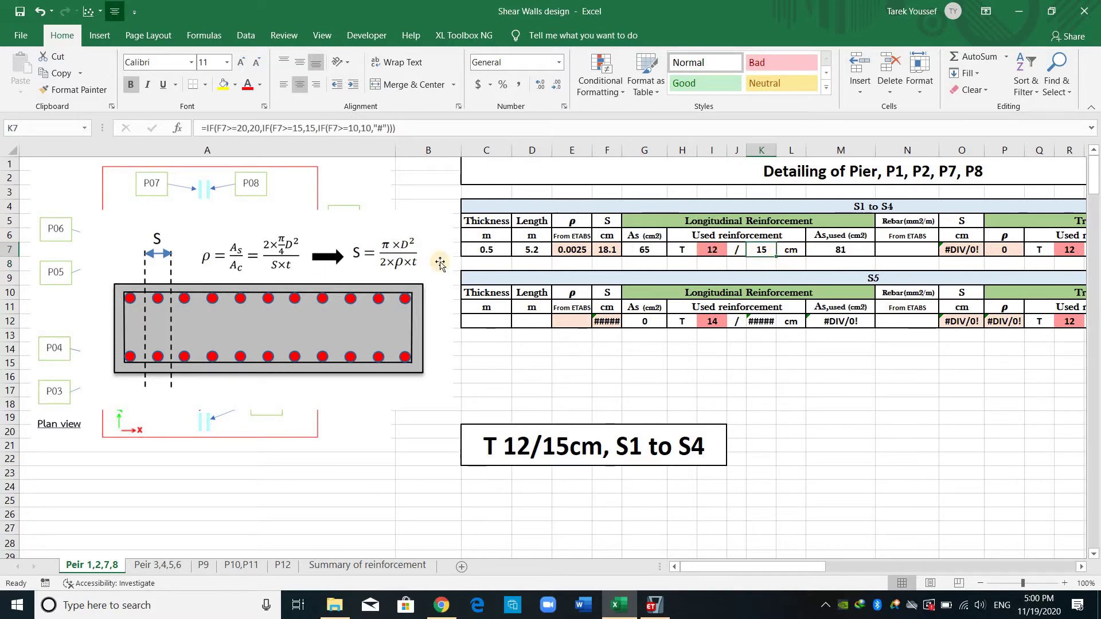
double_click(769, 259)
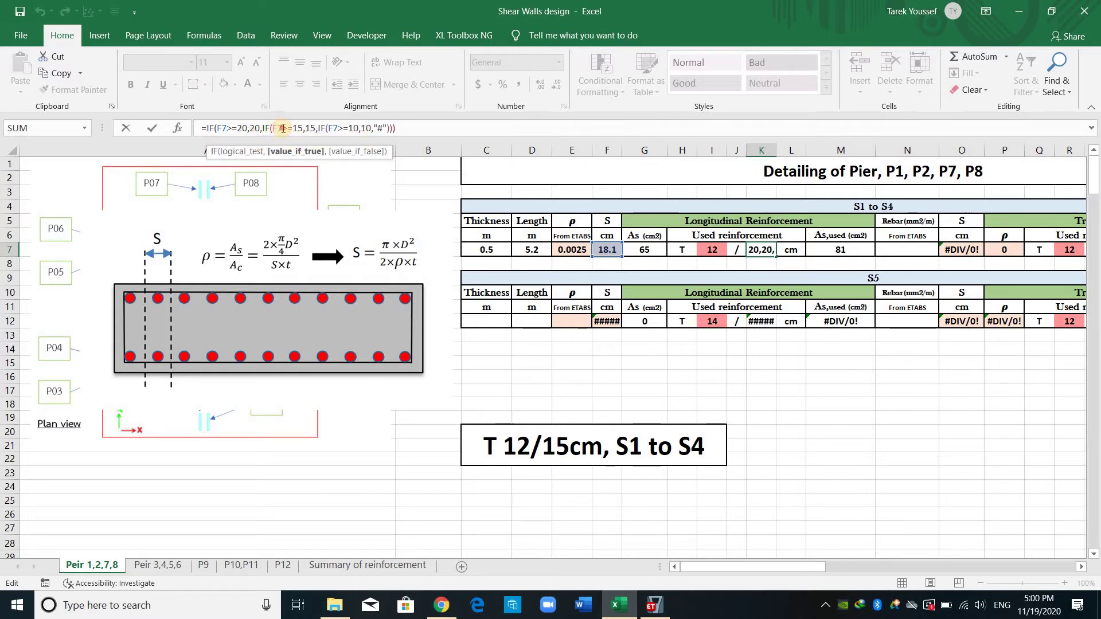
double_click(280, 128)
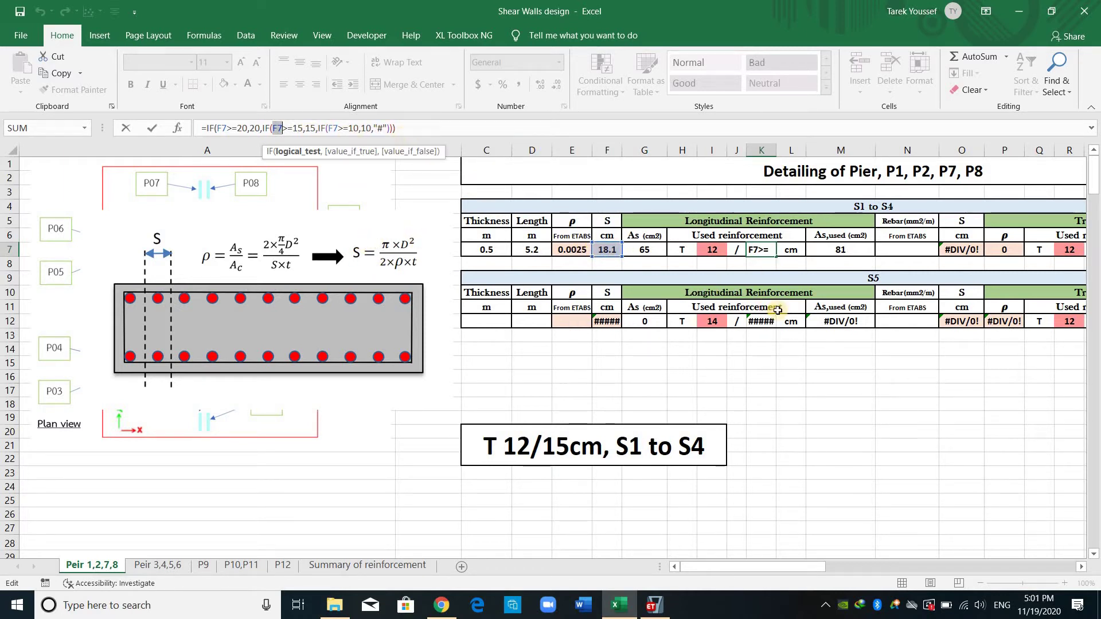
click(764, 318)
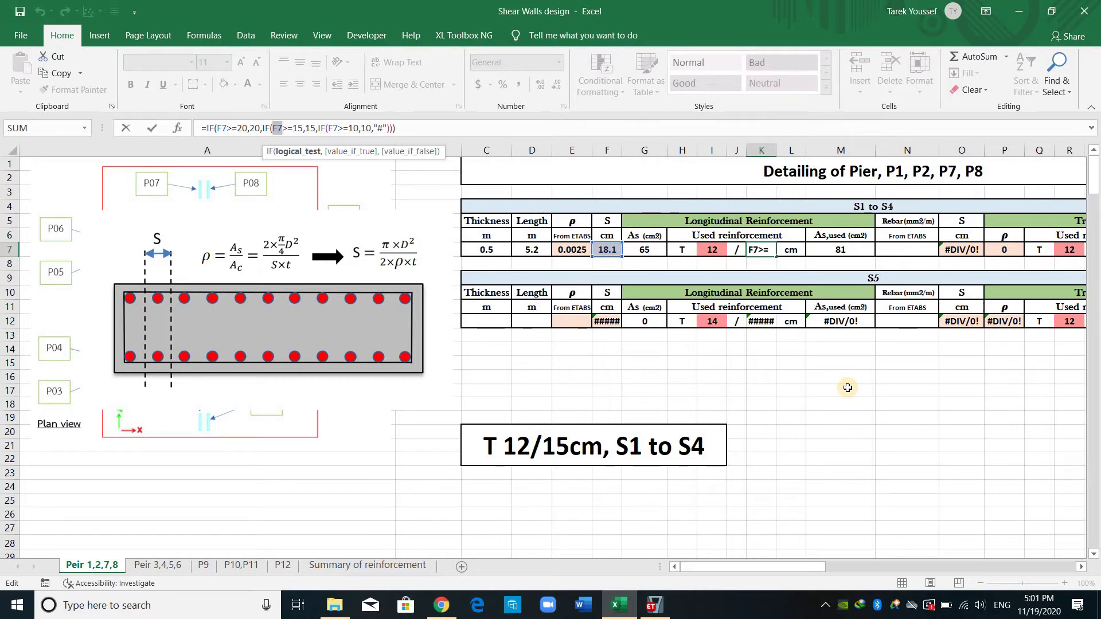
key(ctrl+Return)
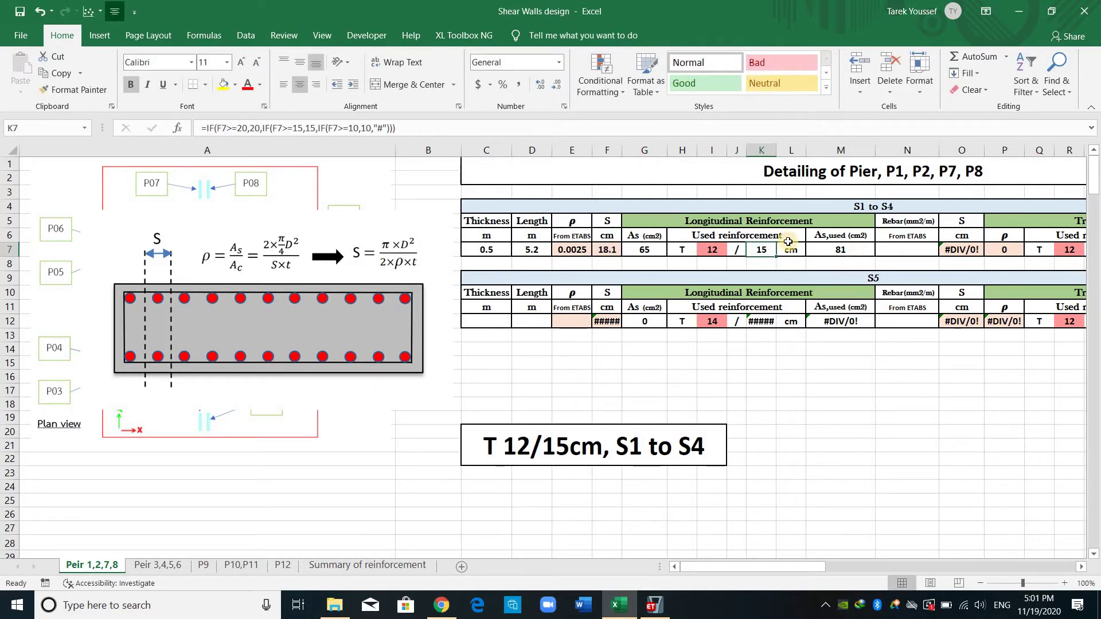
- Inspect the longitudinal As,used formula in M7 for S1 to S4 and trace the cells it references
click(841, 249)
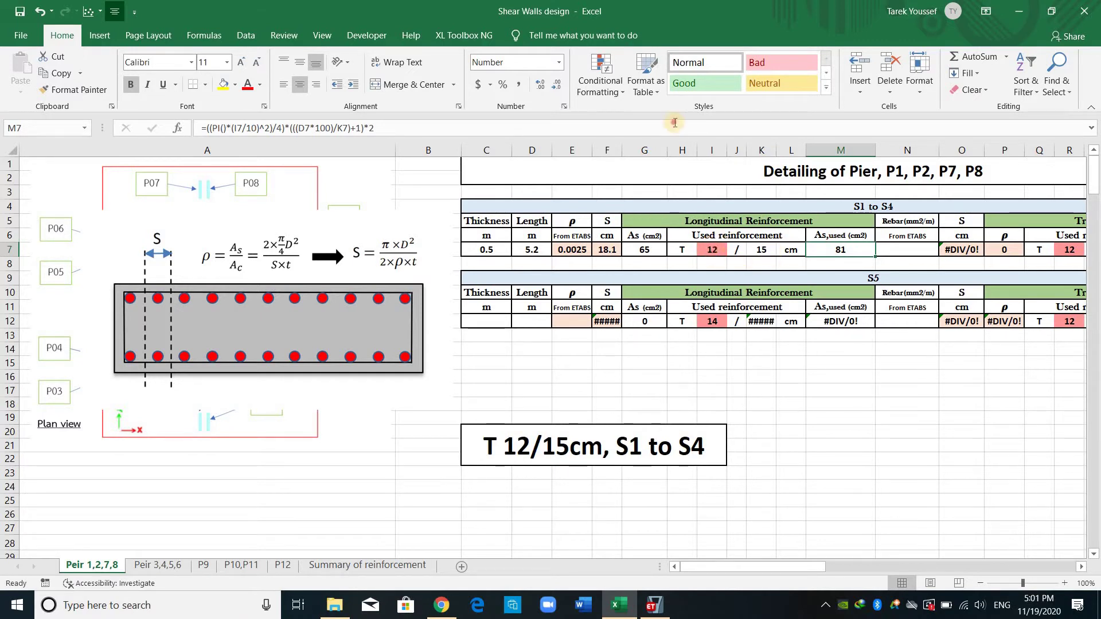
key(F2)
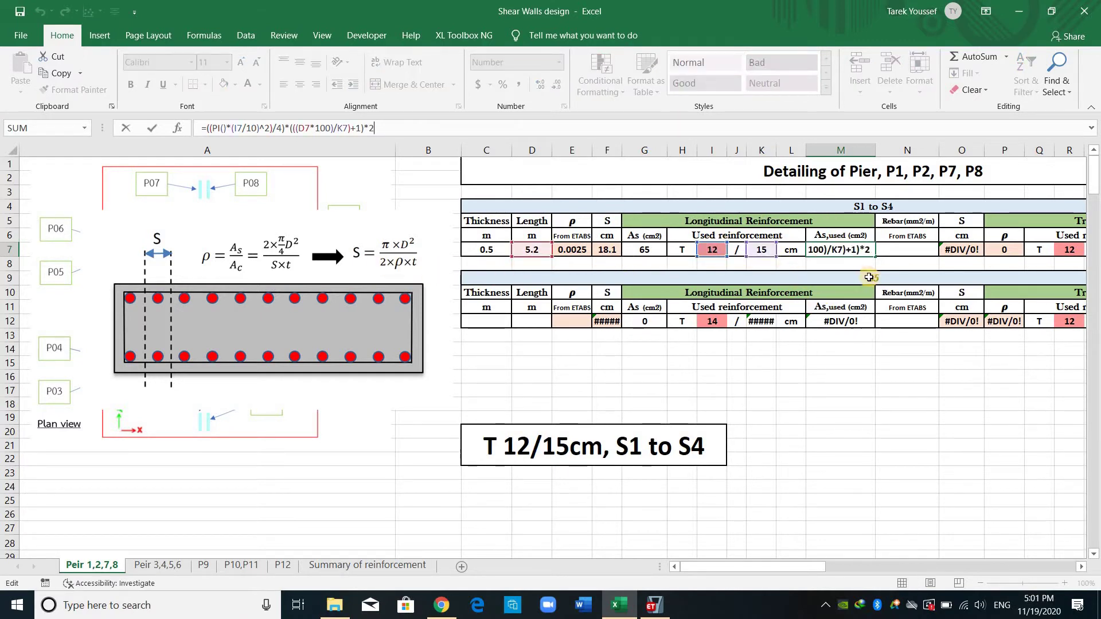
key(Escape)
click(907, 377)
- Look up the shear rebar in the ETABS pier report and enter 1250 mm2/m in N7 of the Excel workbook
drag(773, 567, 788, 568)
click(471, 249)
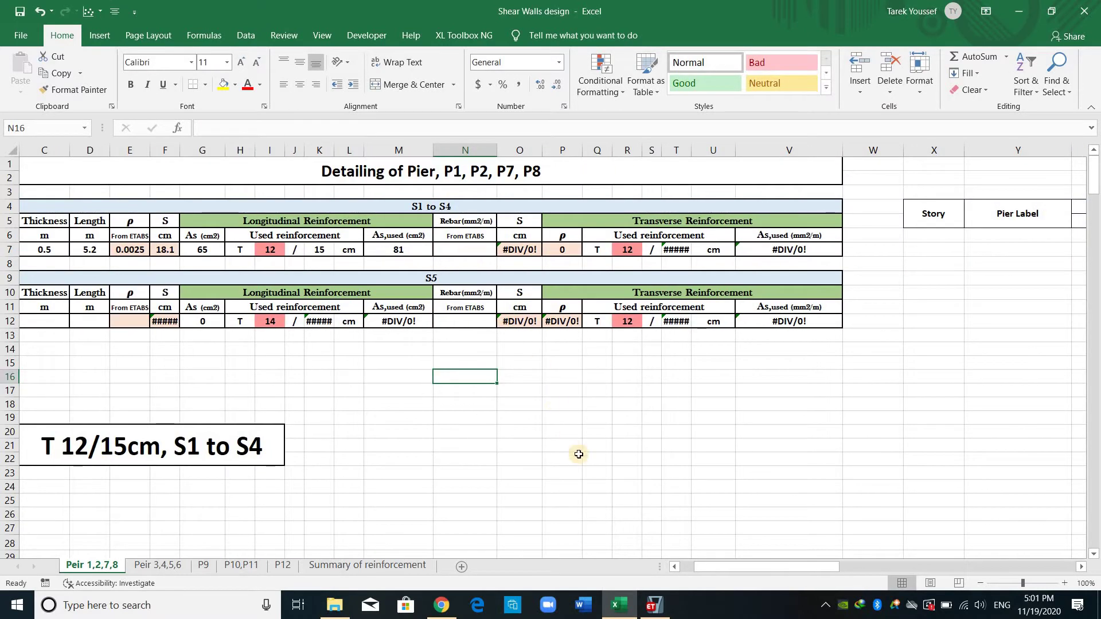
click(656, 607)
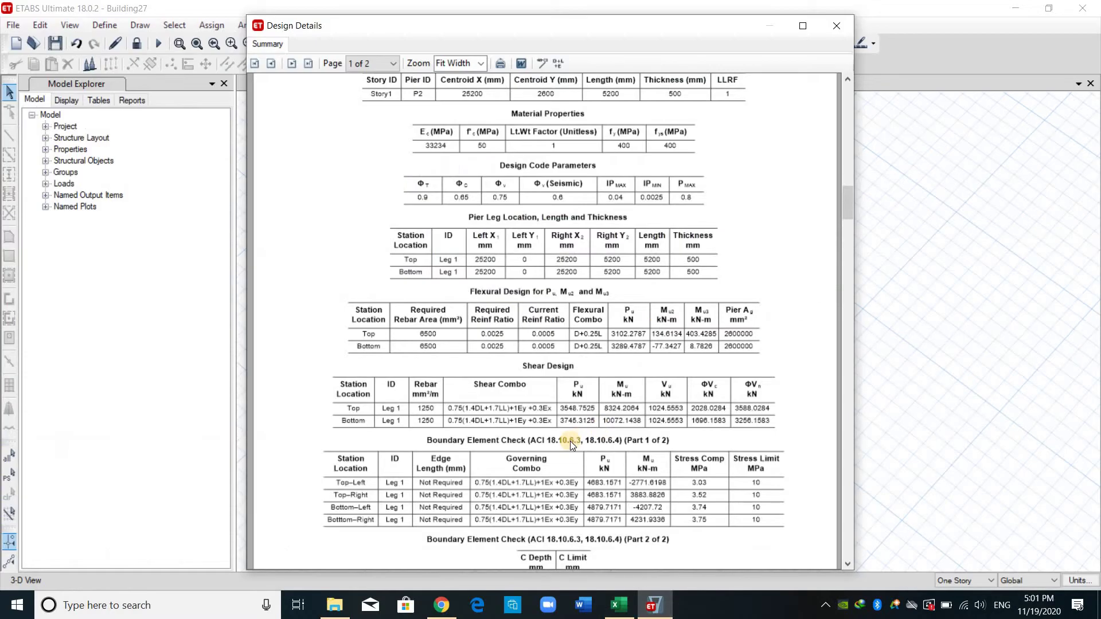
scroll(430, 366, down, 1)
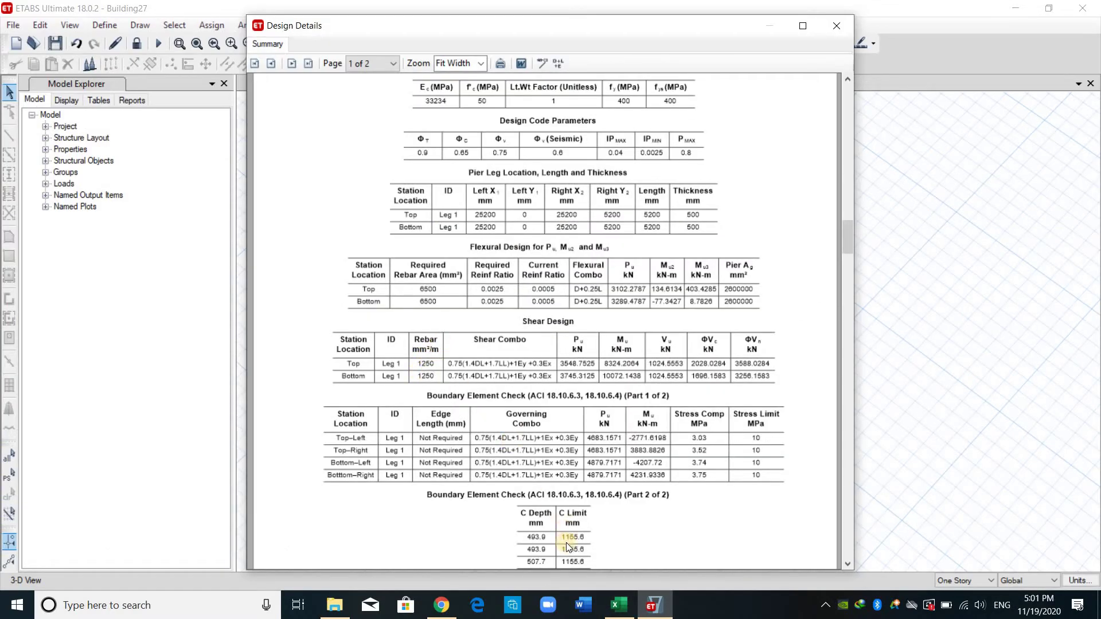
click(619, 605)
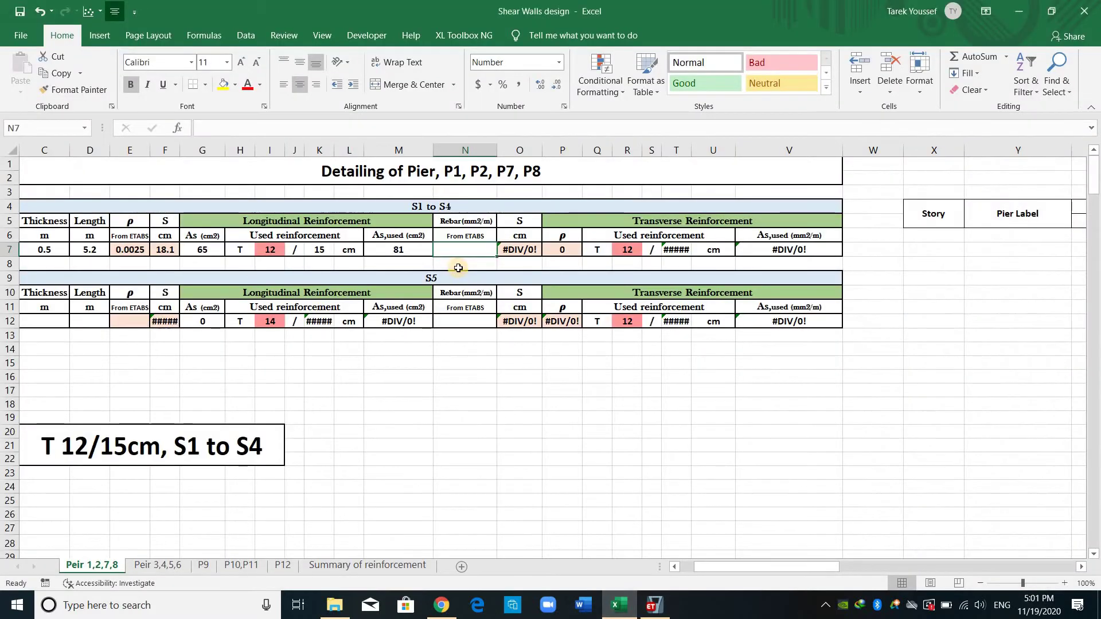
text(1250)
key(Return)
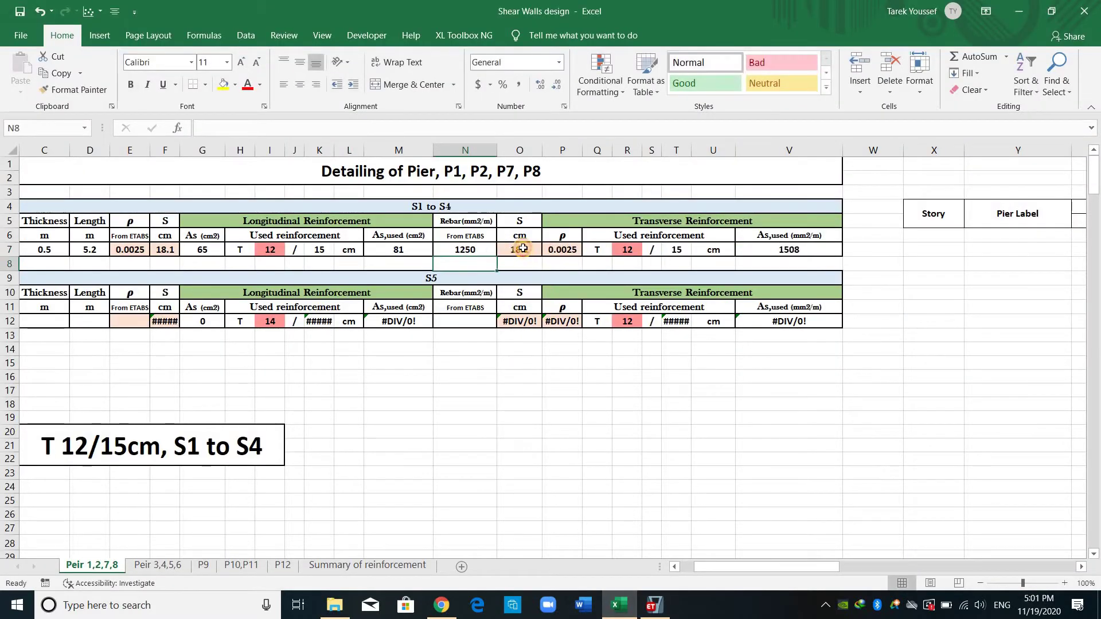
- Inspect the transverse spacing S formula in O7 and trace its references to the thickness, ρ and bar diameter cells
double_click(520, 250)
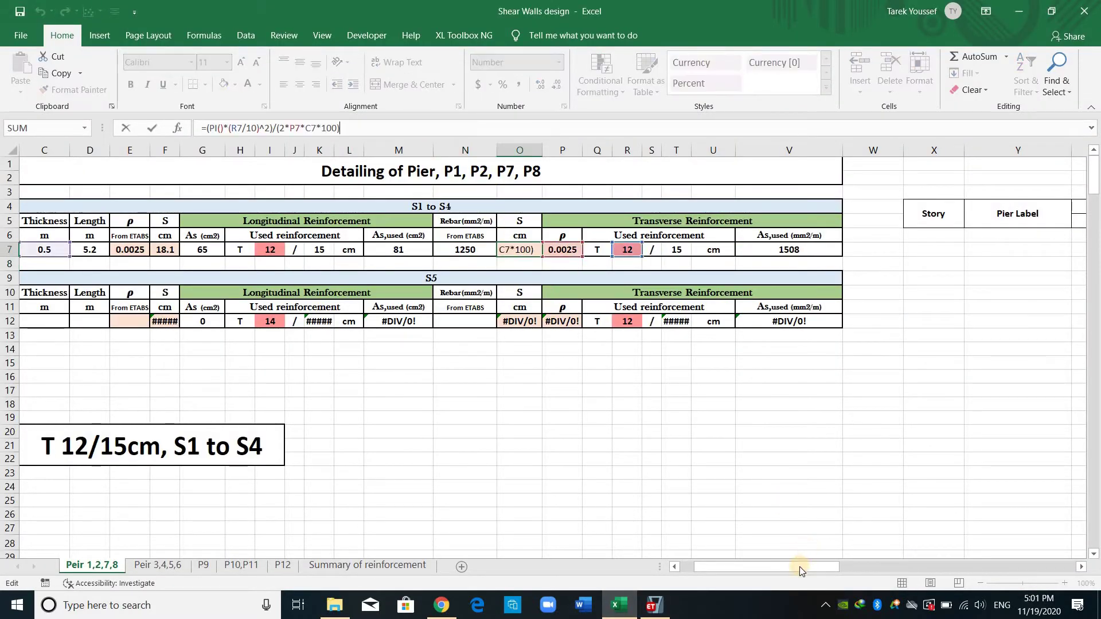
drag(793, 566, 786, 566)
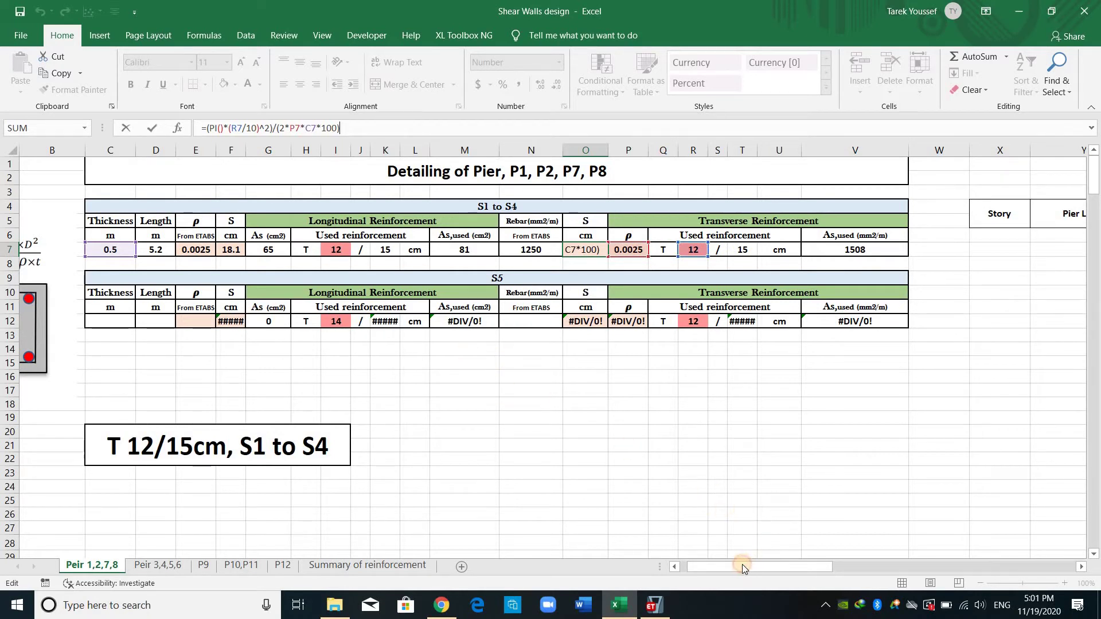
drag(742, 566, 811, 569)
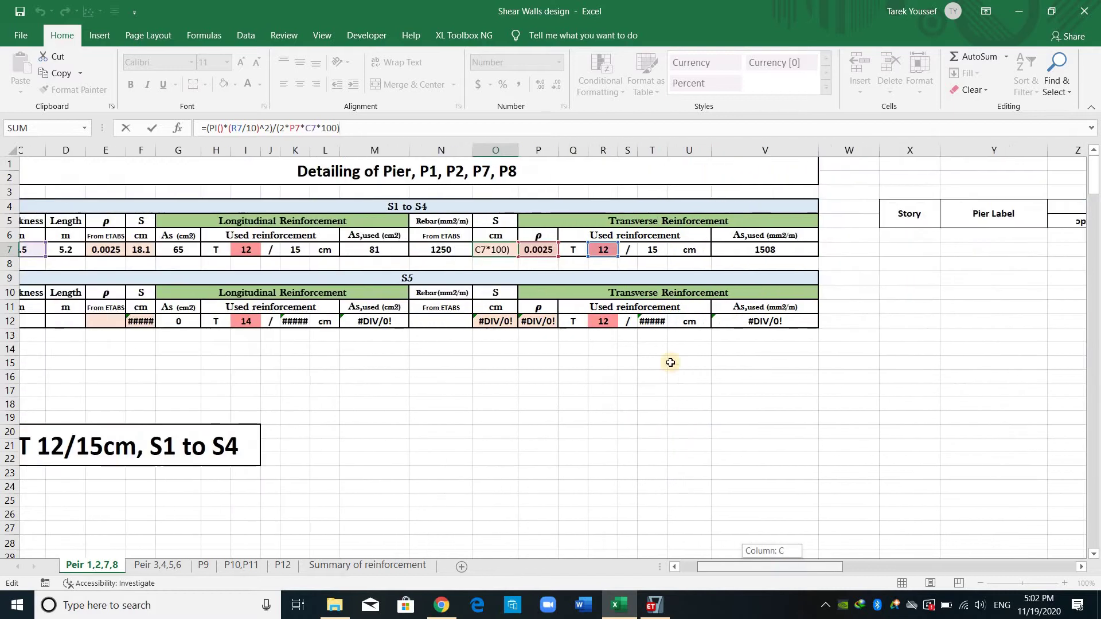
click(601, 259)
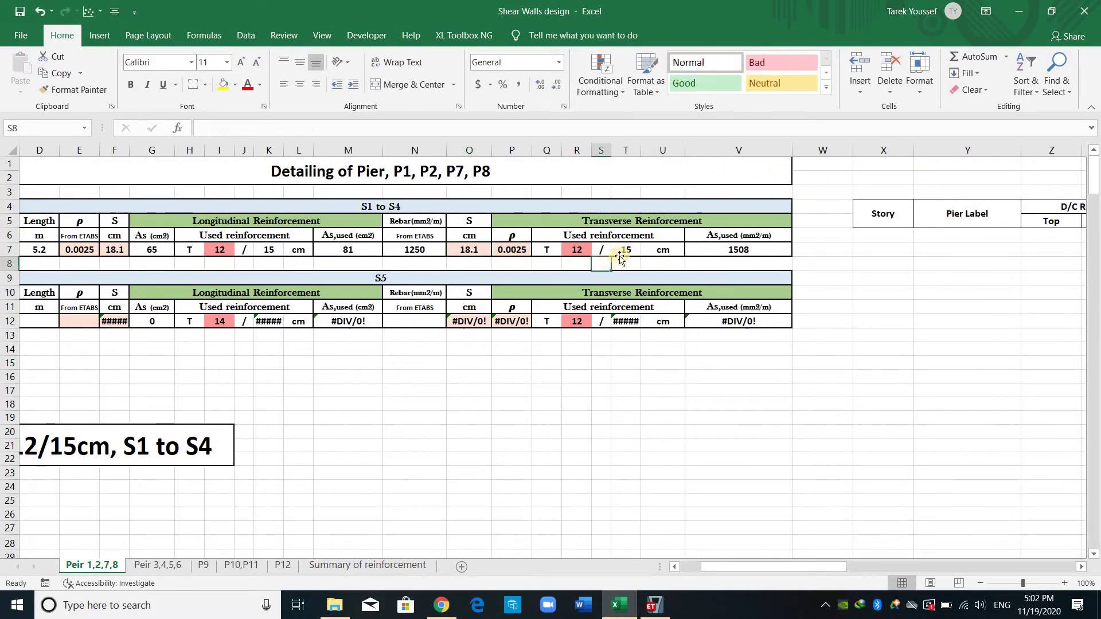
- Inspect the used transverse spacing formula in T7 and the transverse As,used formula in V7 for S1 to S4
click(621, 254)
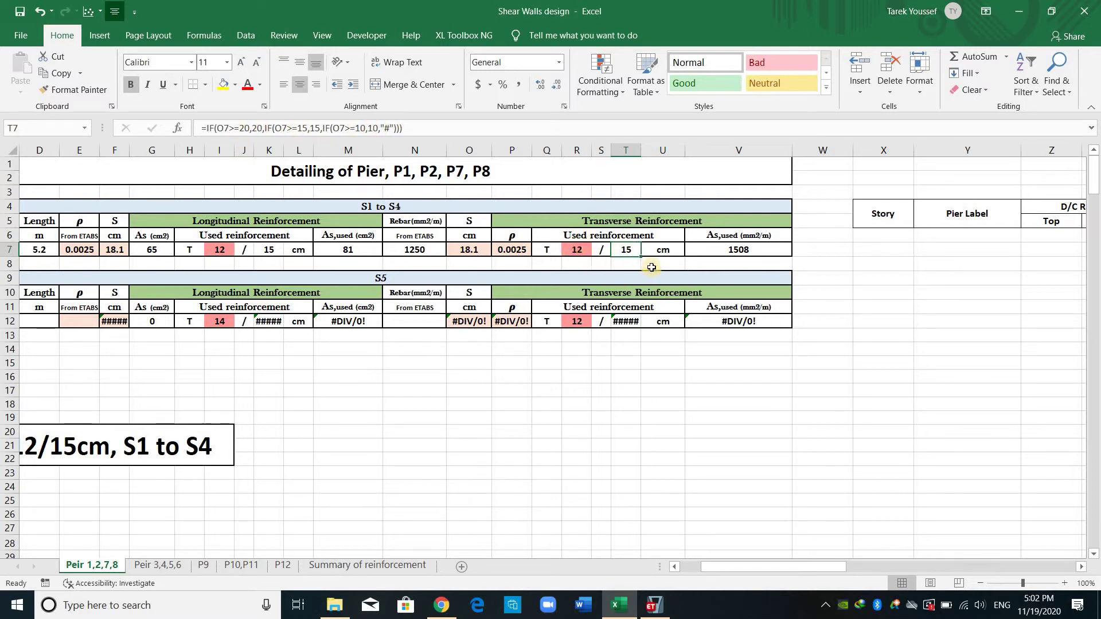
click(680, 262)
click(709, 247)
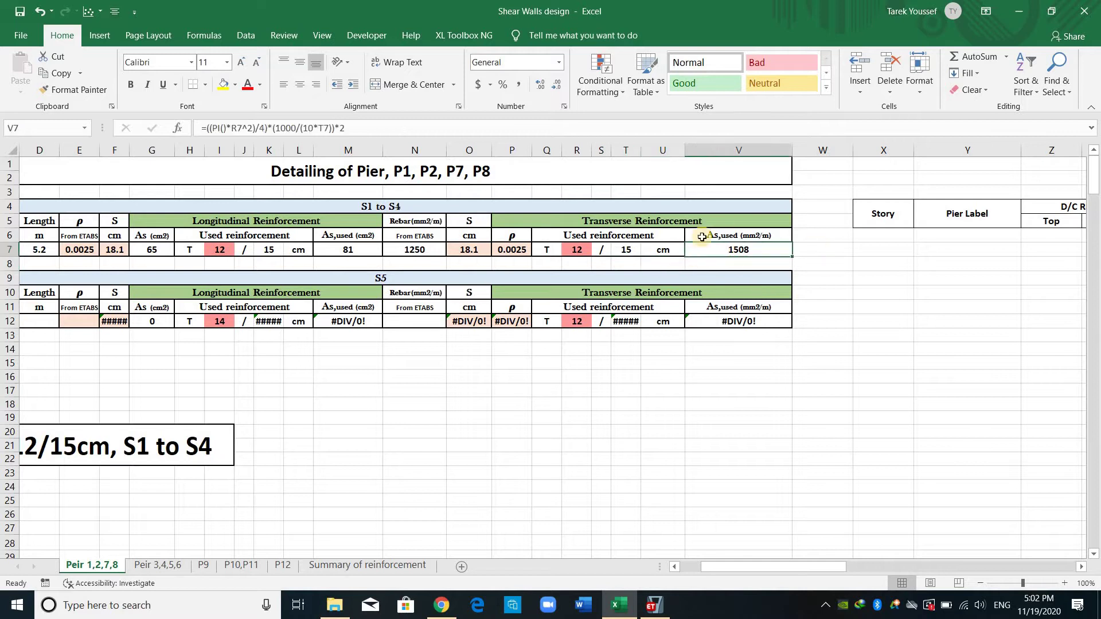
click(680, 262)
click(736, 250)
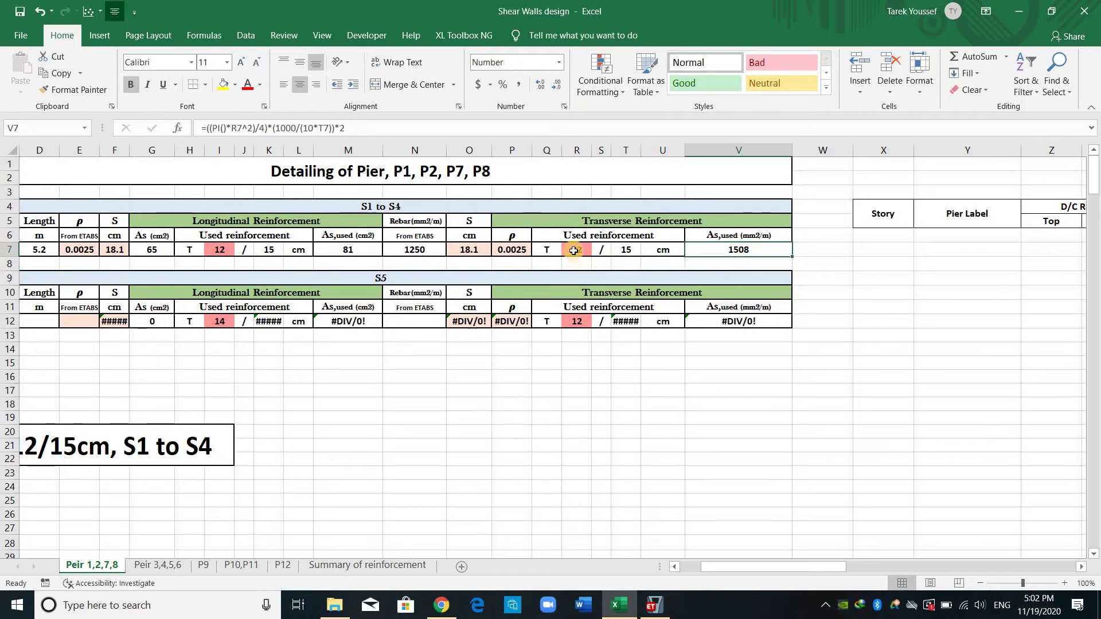
click(760, 374)
- Review the blank S5 input cells, switch to ETABS and open the Story5 design details of pier P2 down to its flexural design
drag(824, 566, 810, 566)
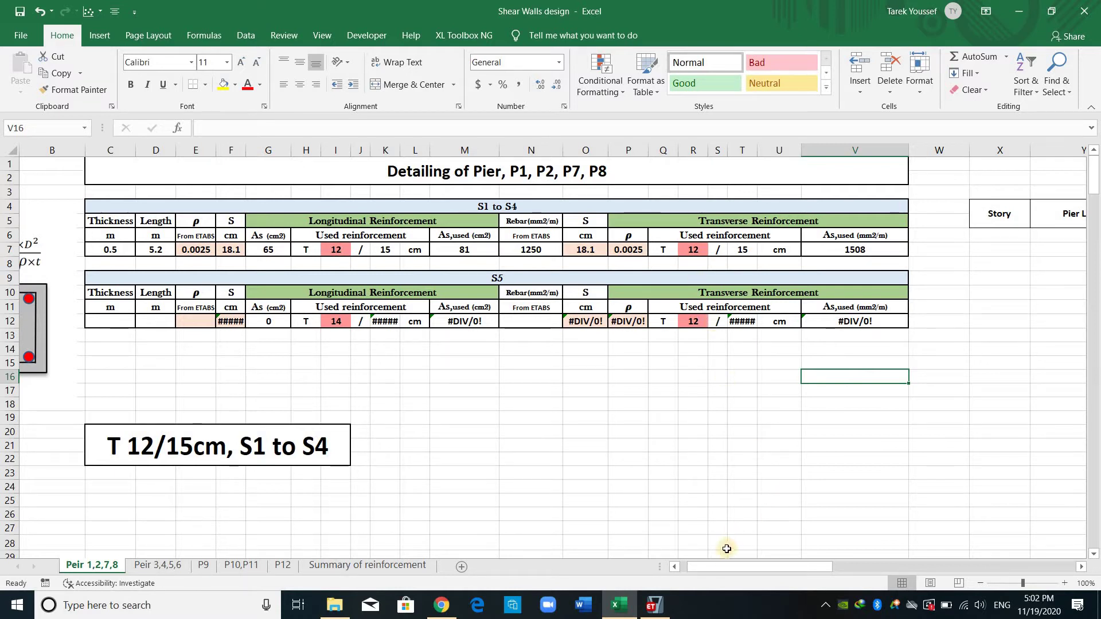
click(268, 349)
drag(114, 321, 190, 321)
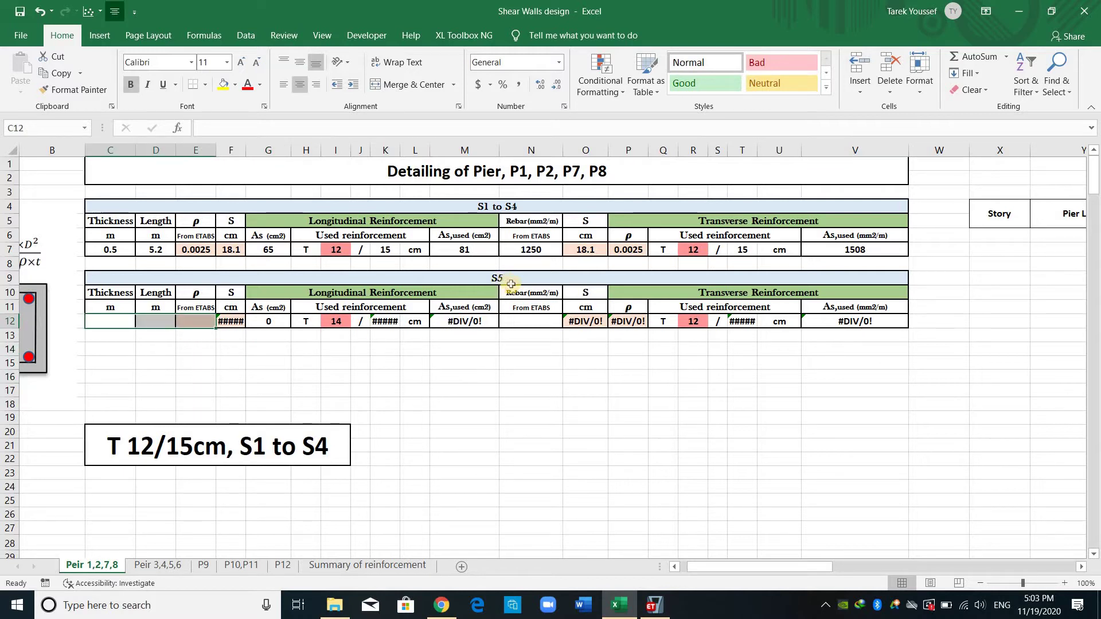
click(488, 282)
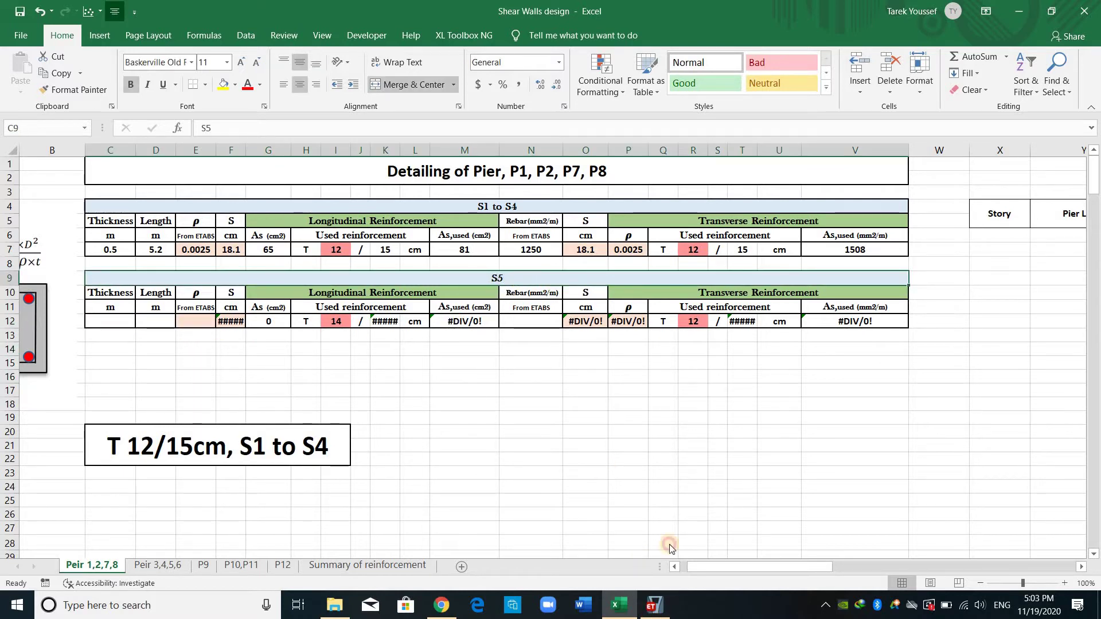
click(654, 605)
mouse_move(669, 250)
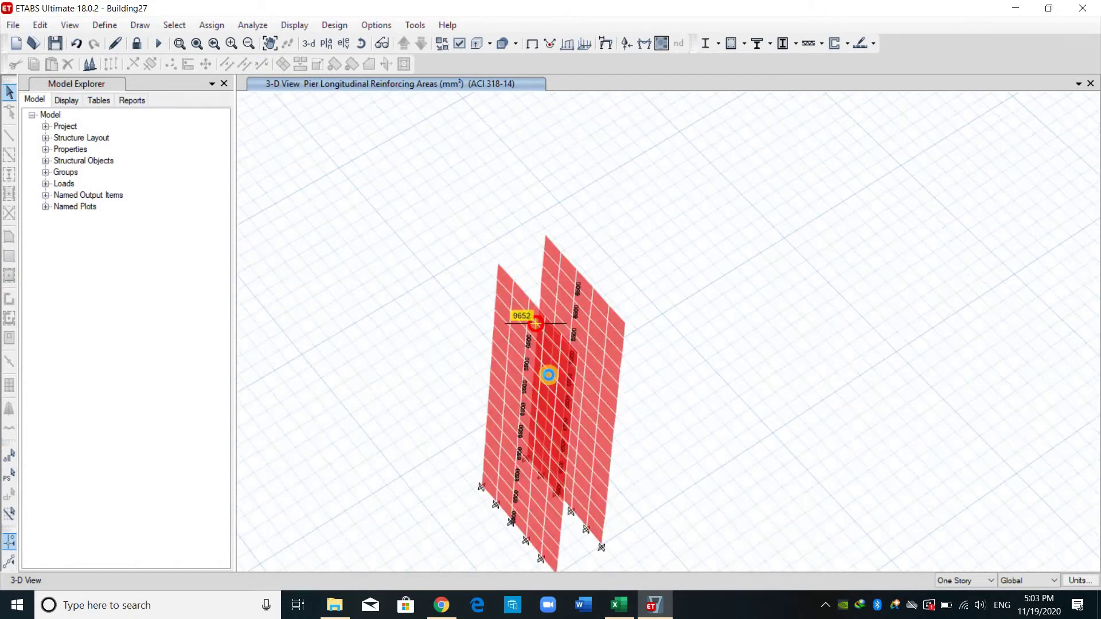
right_click(527, 380)
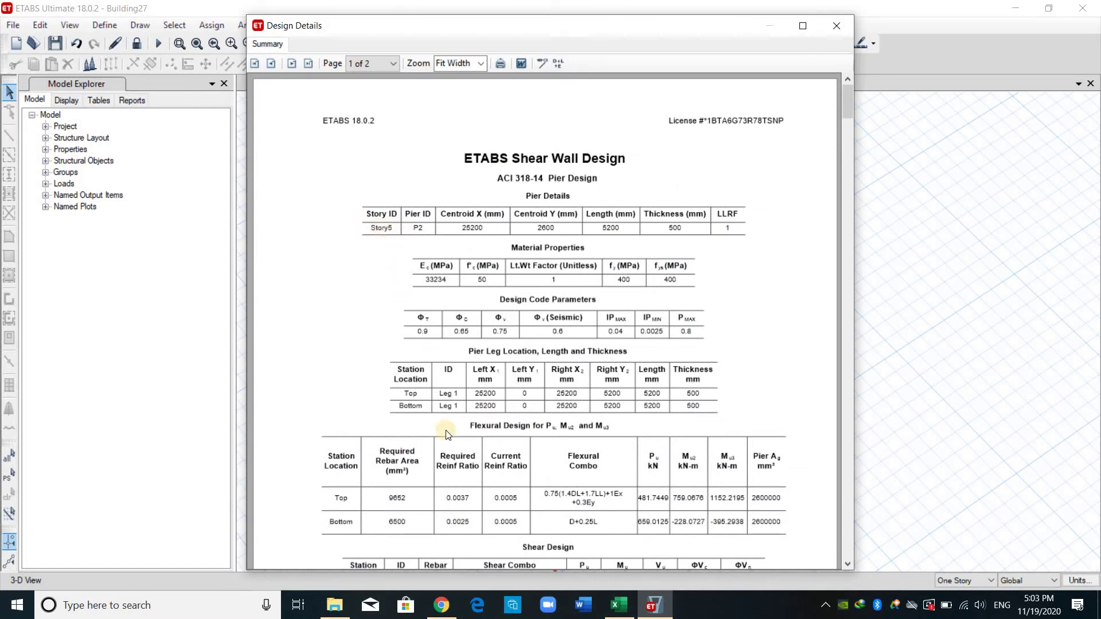
scroll(462, 460, down, 1)
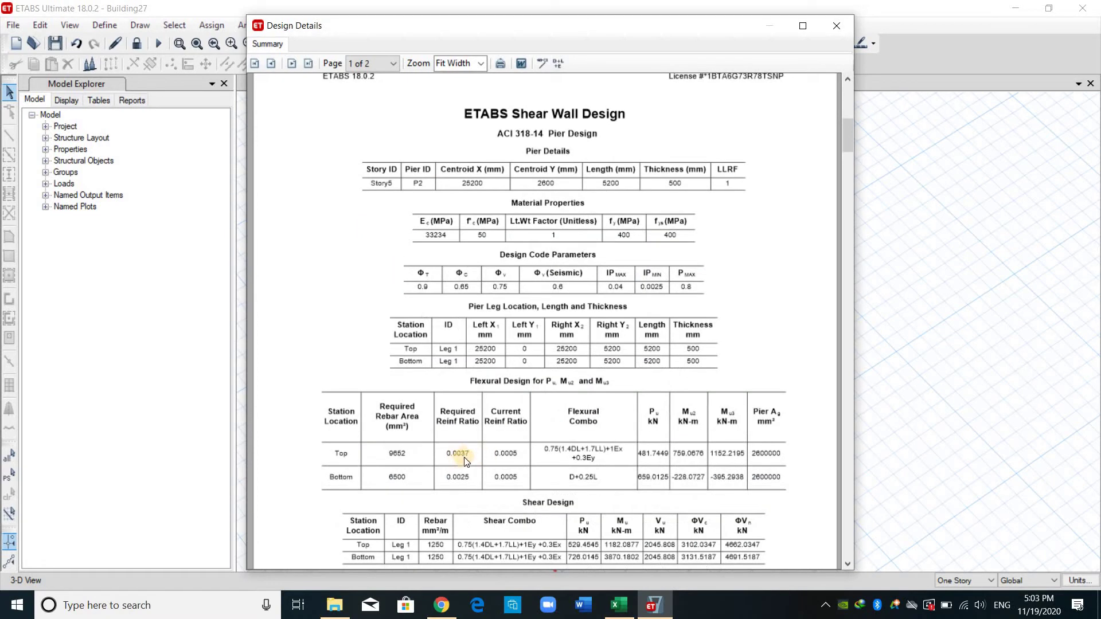
- Return to the Excel workbook and enter 0.0037 as the S5 reinforcement ratio ρ in E12
click(611, 607)
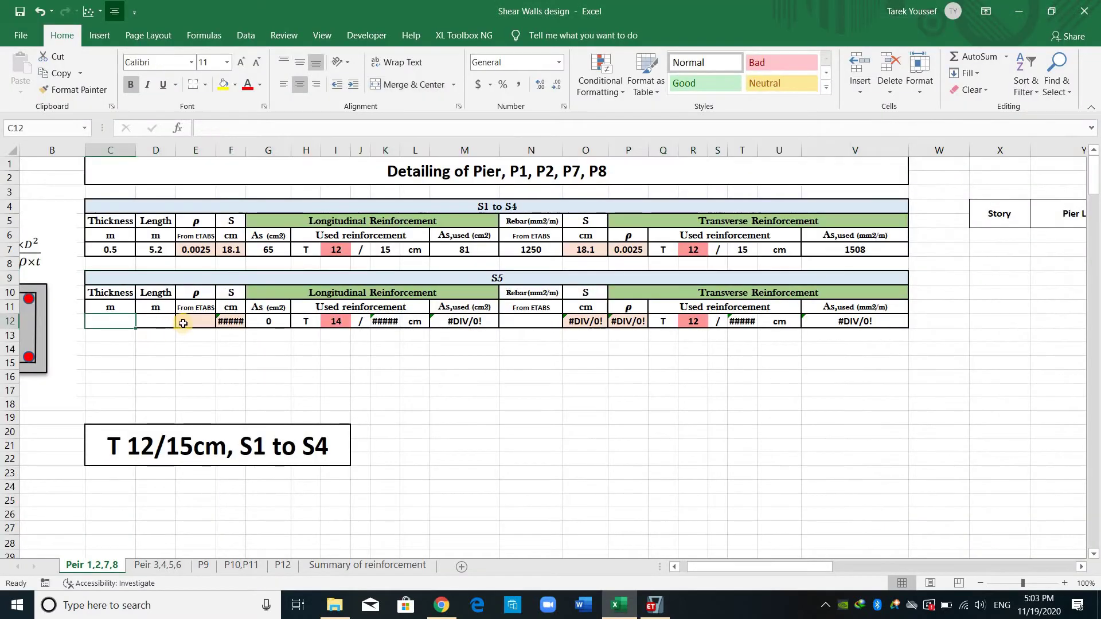
click(198, 323)
text(0.00)
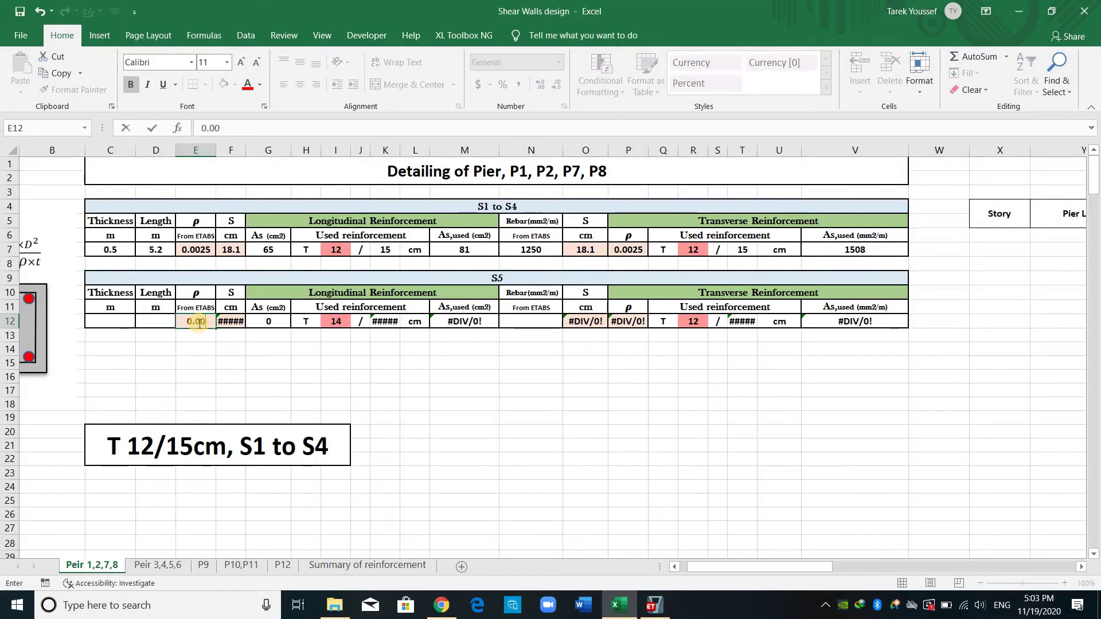
text(37)
key(Left)
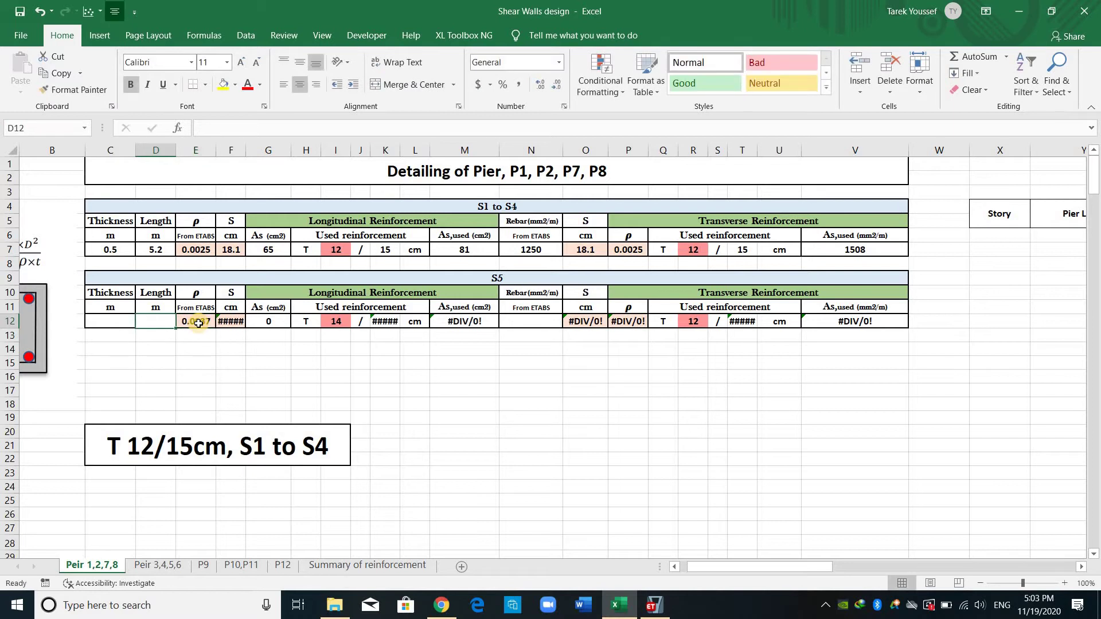
- Enter a thickness of 0.5 m in C12 and a length of 5.2 m in D12 for S5
key(Left)
text(0.5)
key(Right)
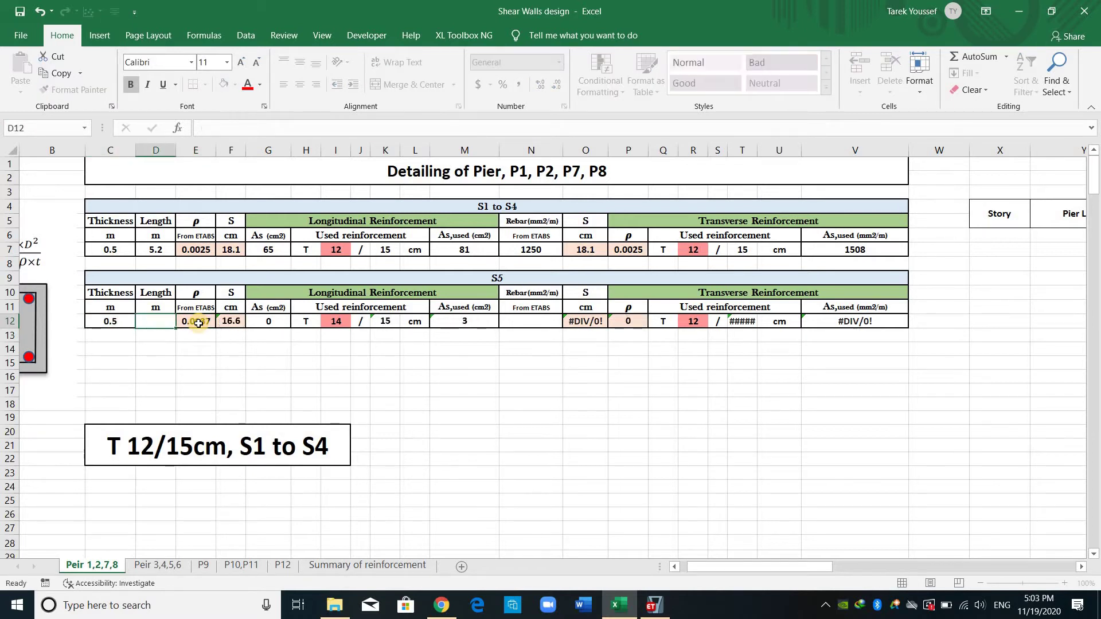
text(5.2)
key(Return)
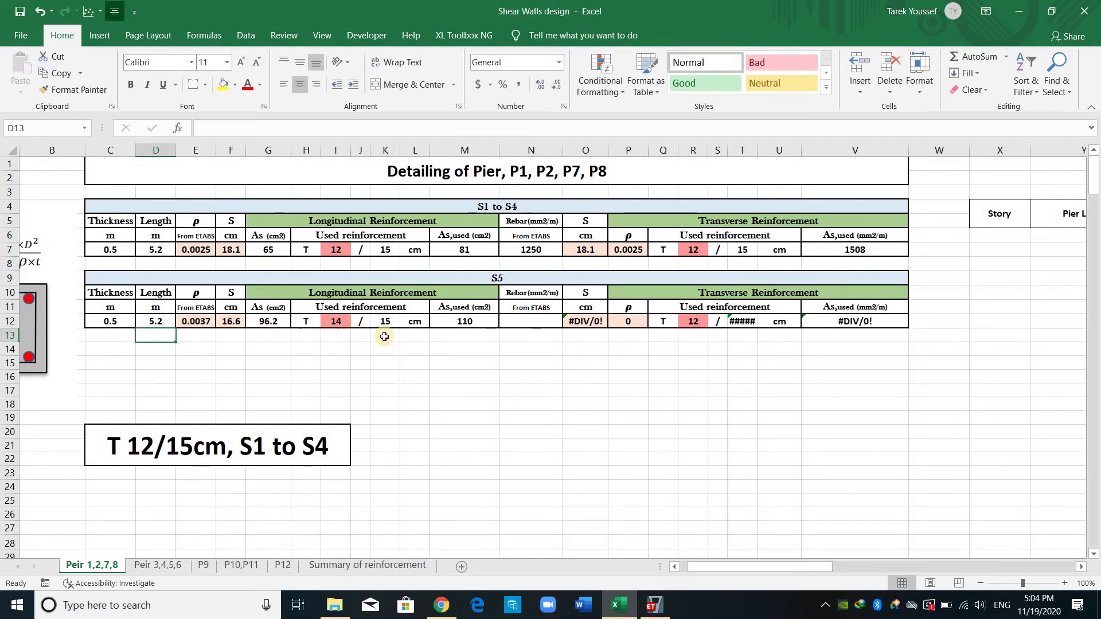
- Inspect the longitudinal bar diameter in I12 and the As,used formula in M12 for S5
click(335, 325)
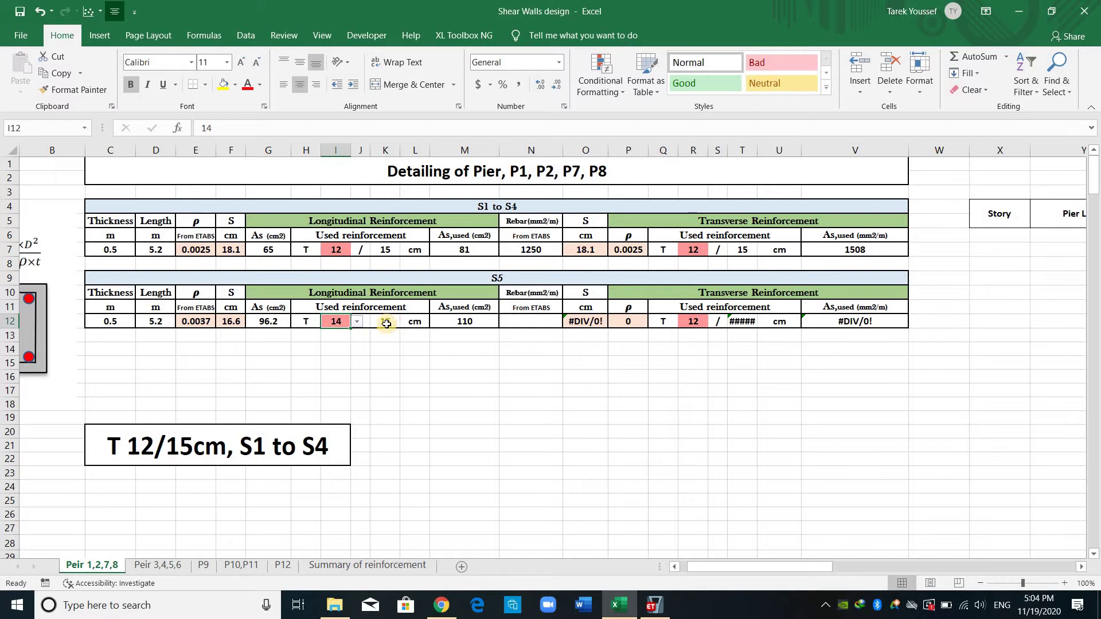
click(479, 321)
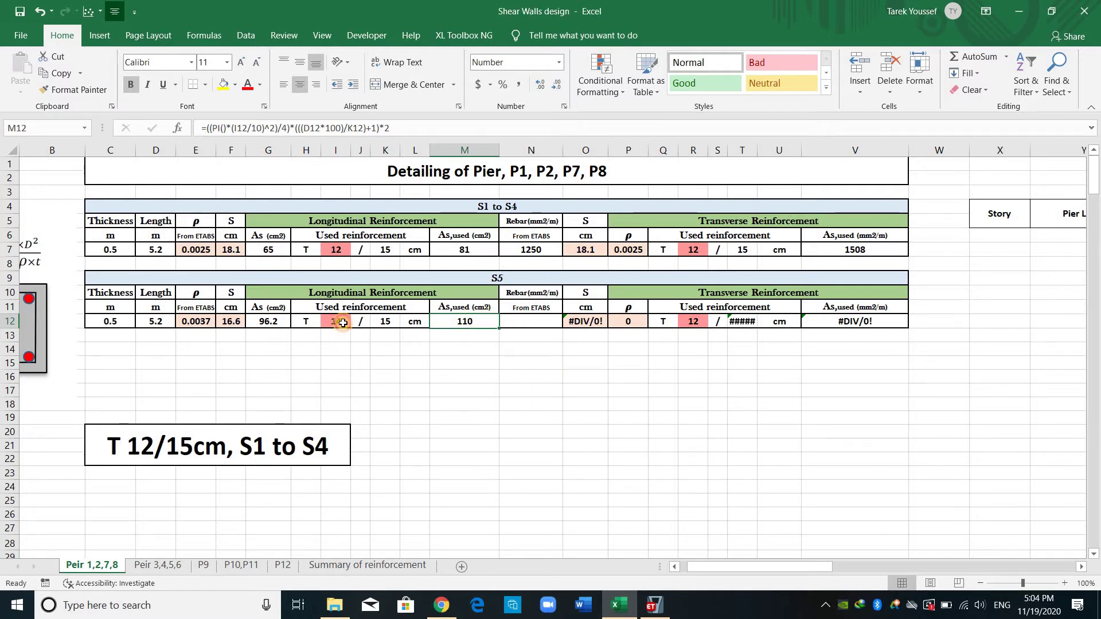
click(345, 362)
- Look up the shear design rebar of Story5 pier P2 in ETABS and enter 1250 mm2/m in N12 of the Excel sheet for S5
click(654, 605)
scroll(456, 469, down, 3)
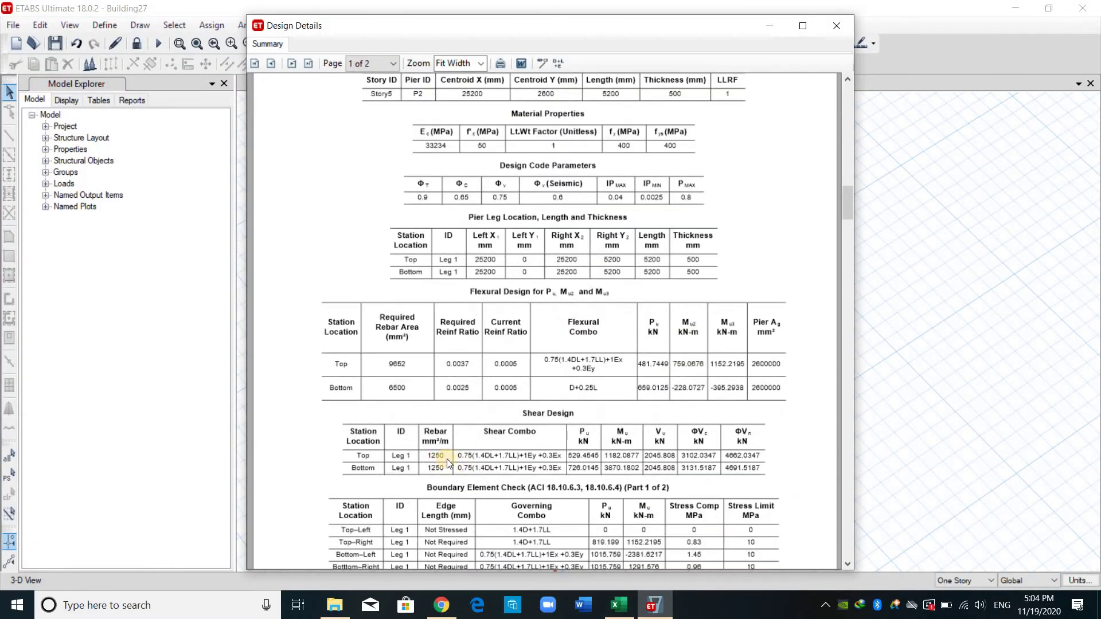
click(612, 605)
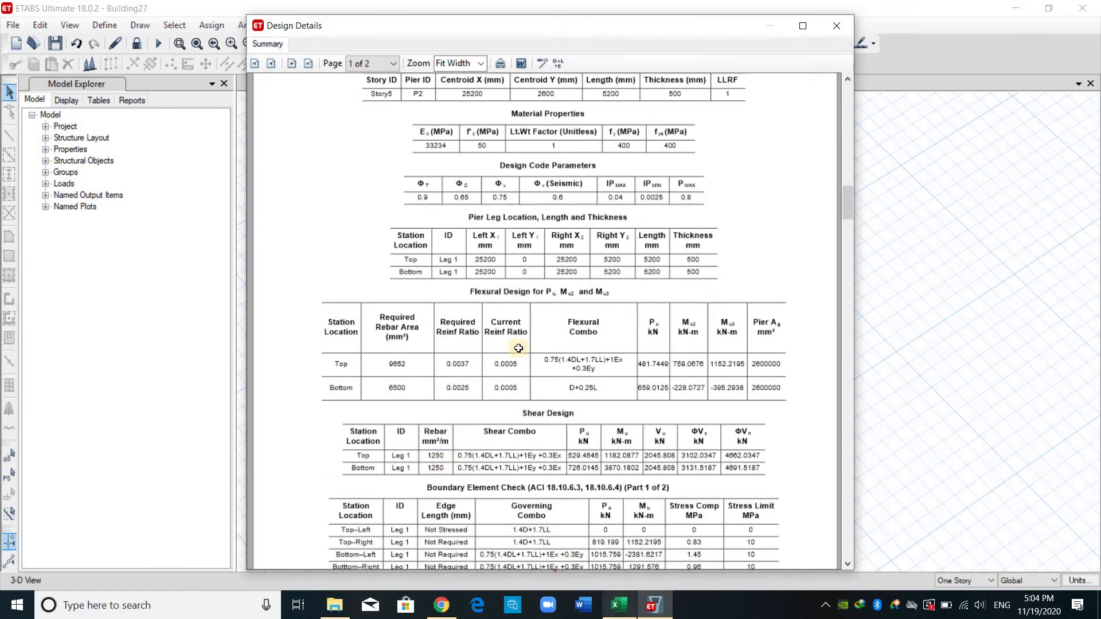
key(Up)
key(Up)
key(Right)
key(Right)
key(Right)
text(1250)
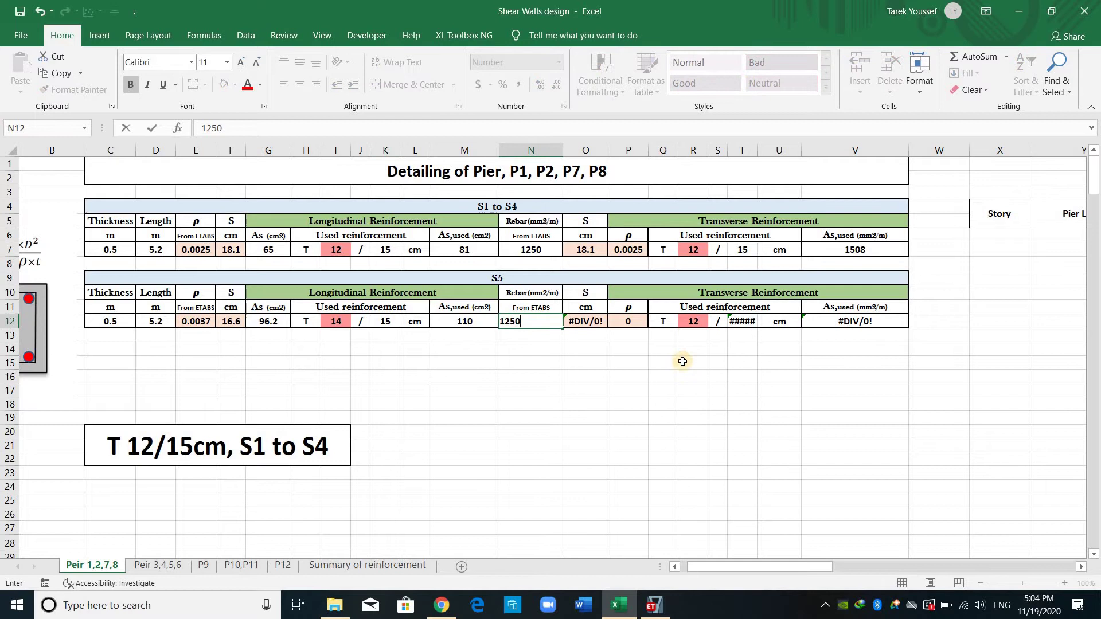
key(Return)
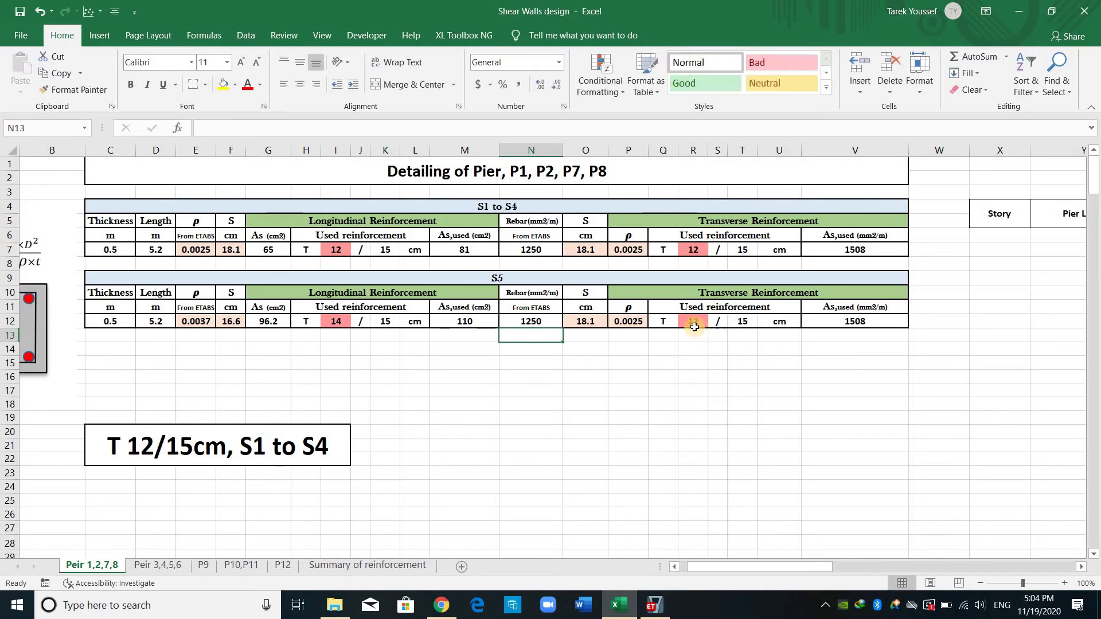
- Review the S5 transverse reinforcement results in O12 to V12 and the bar spacing diagram beside the table
key(Up)
key(Right)
key(ctrl+shift+Right)
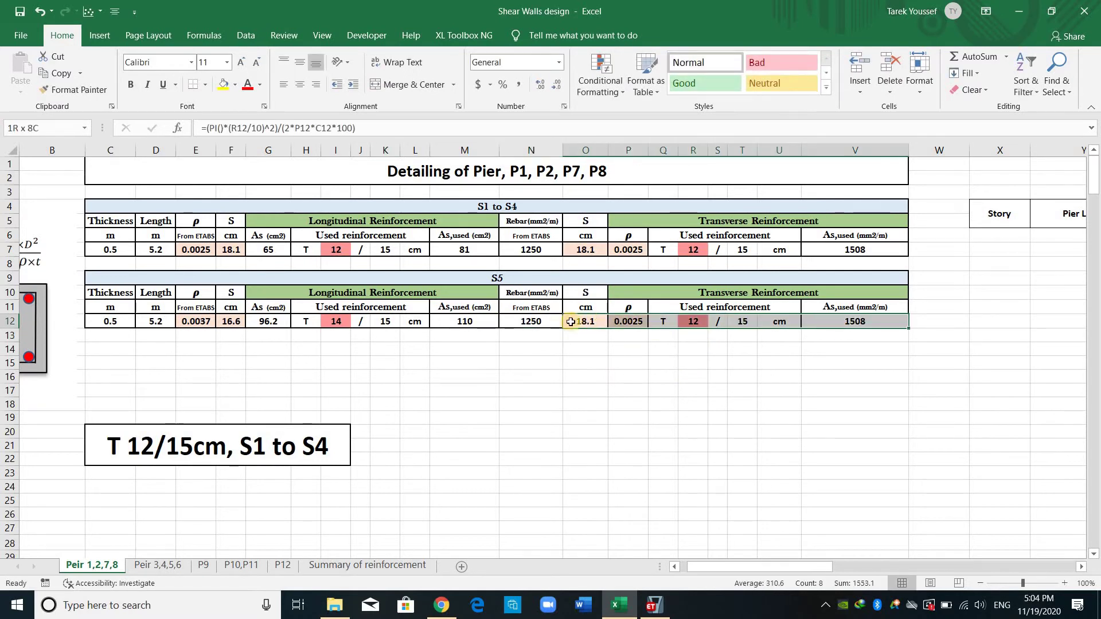
click(628, 377)
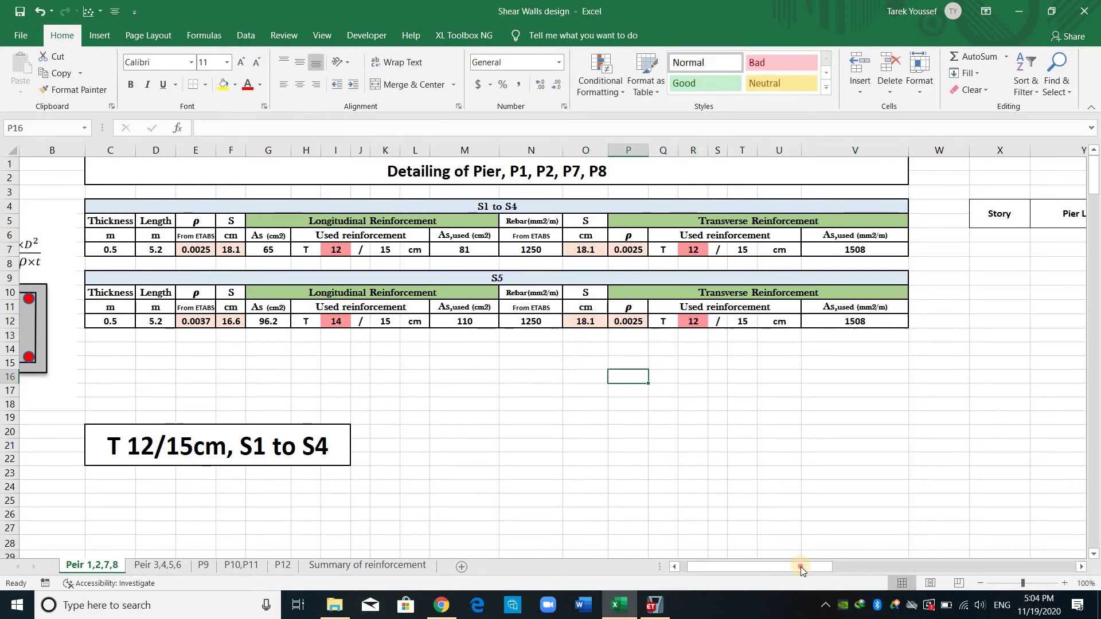
drag(801, 565, 795, 564)
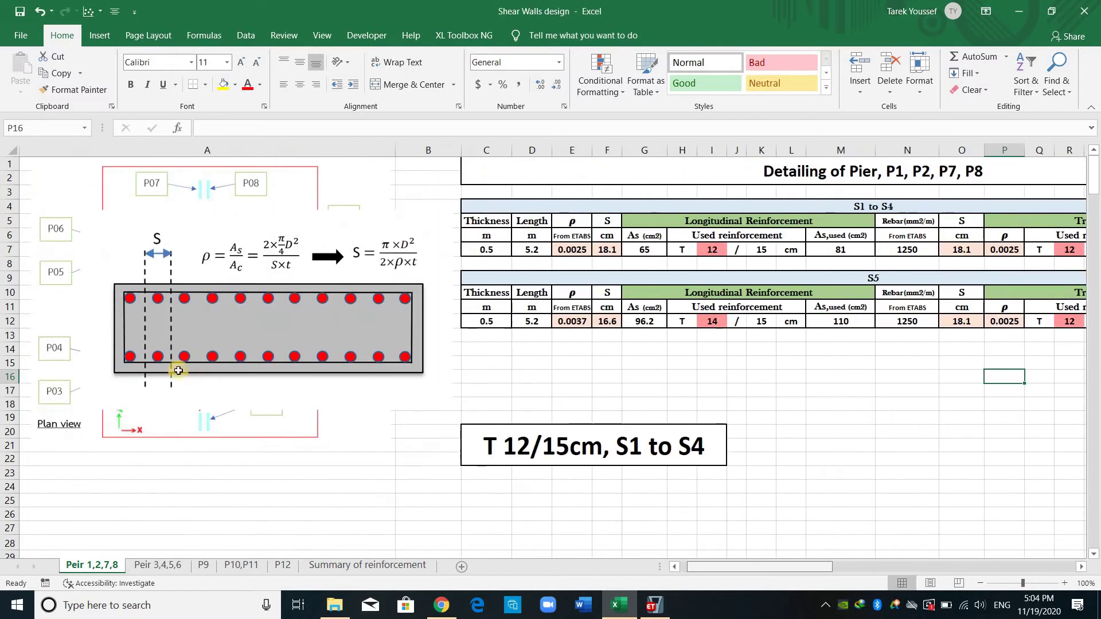
click(635, 359)
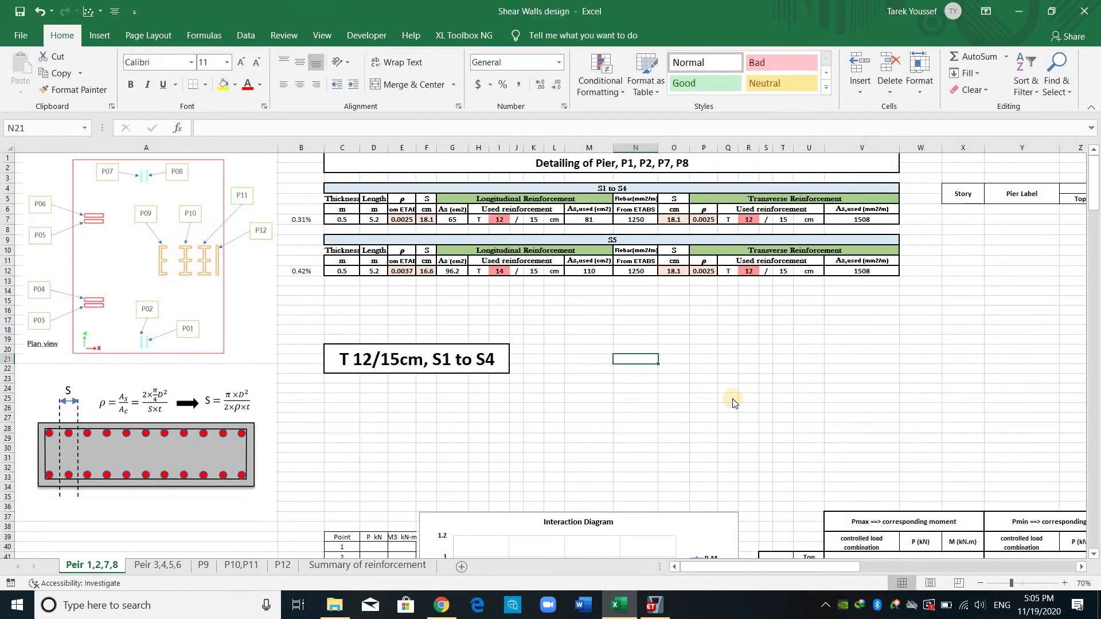
- Switch to ETABS, close the pier P2 design details and restore the undeformed 3D view with all shear walls
click(654, 605)
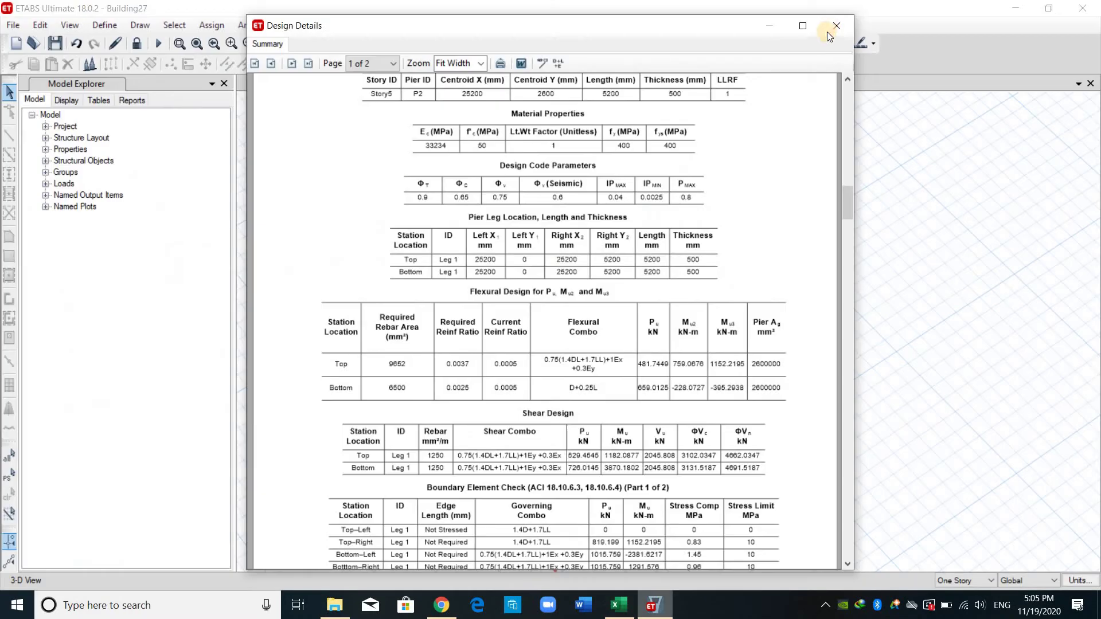
click(850, 25)
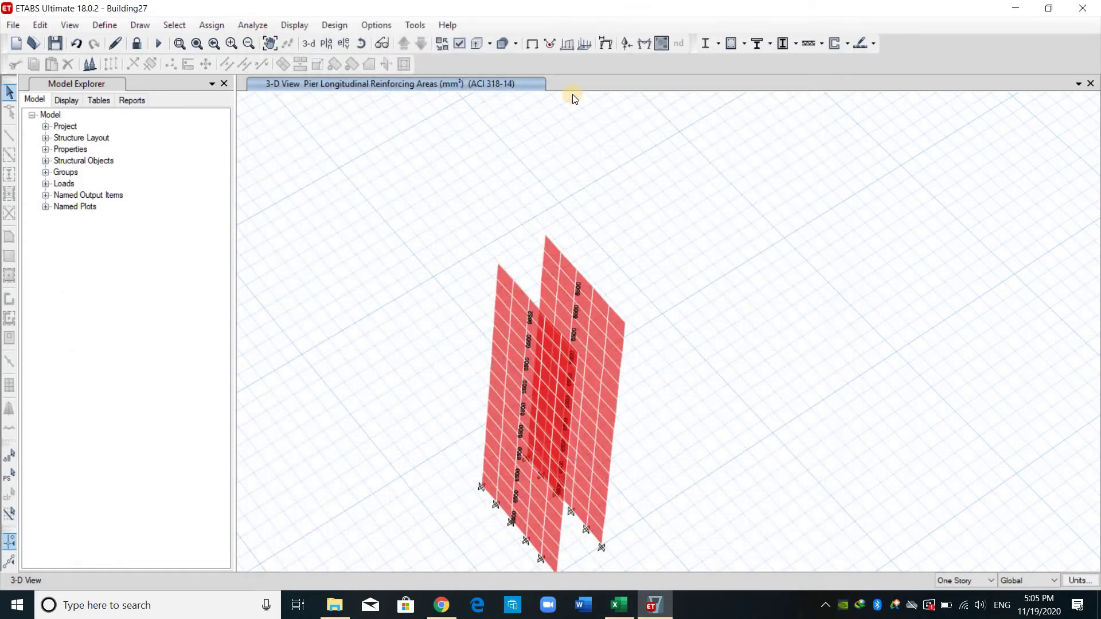
click(528, 46)
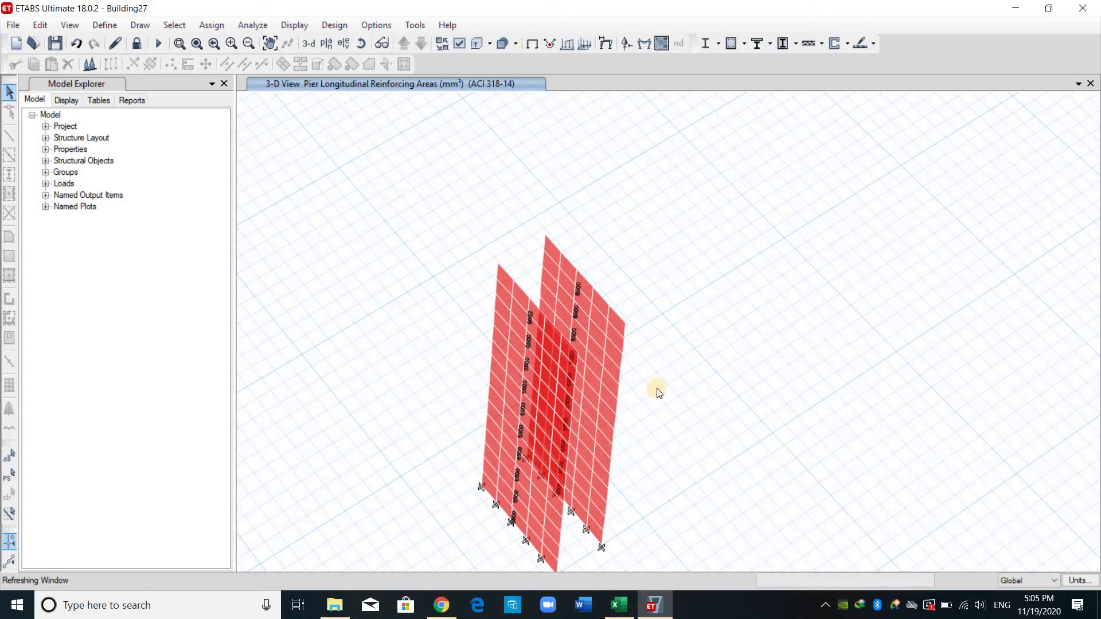
click(532, 45)
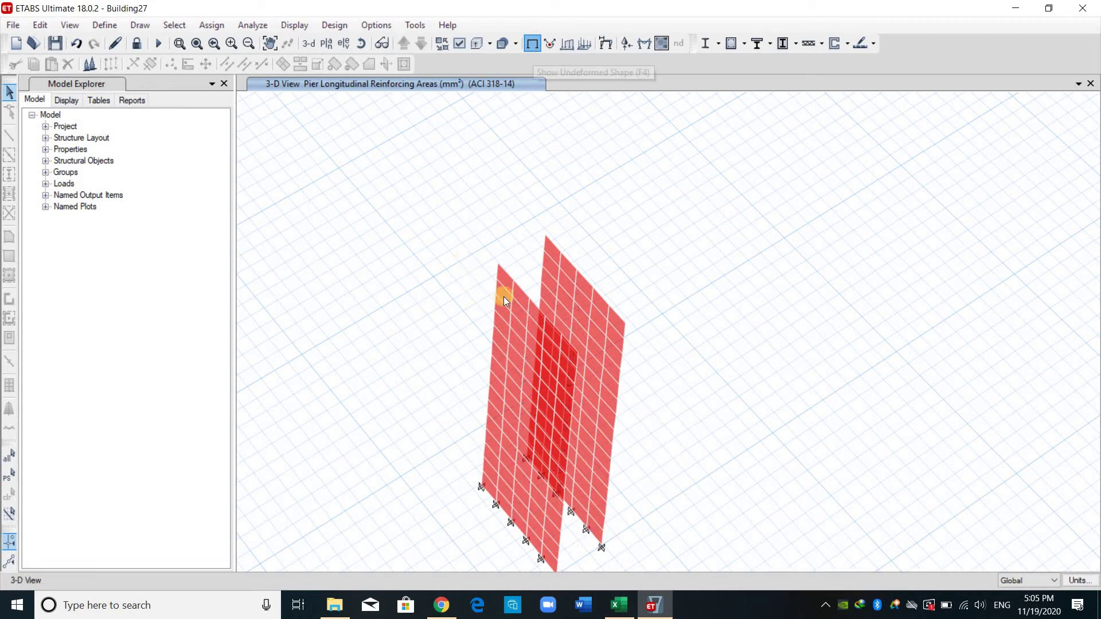
click(311, 45)
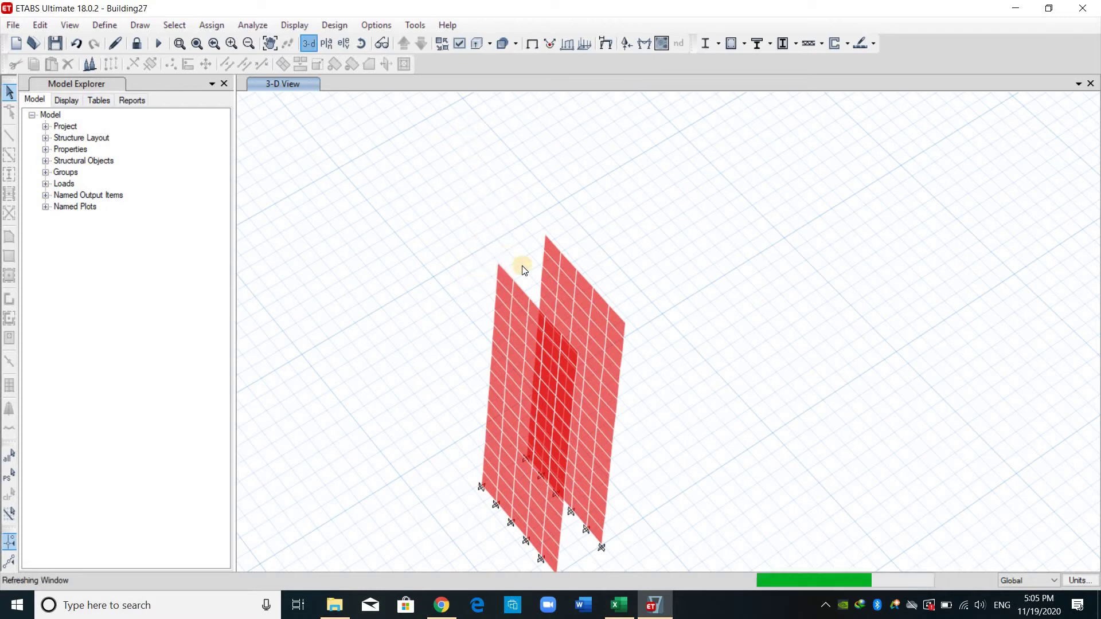
- Select pier P9 by its label at all stories and show only the selected objects
click(175, 25)
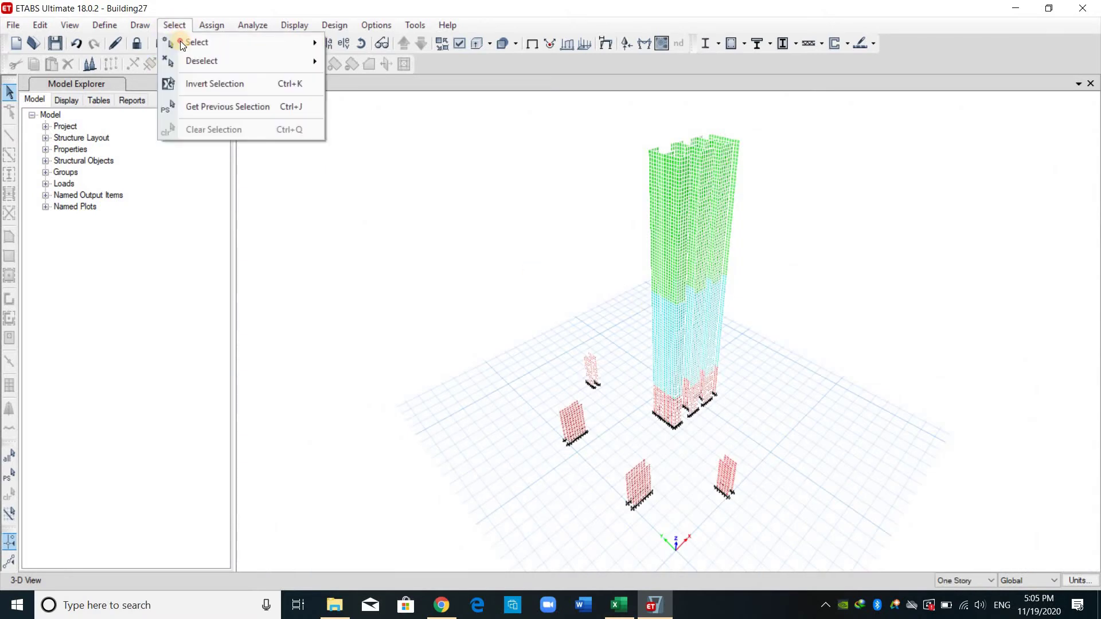
mouse_move(197, 42)
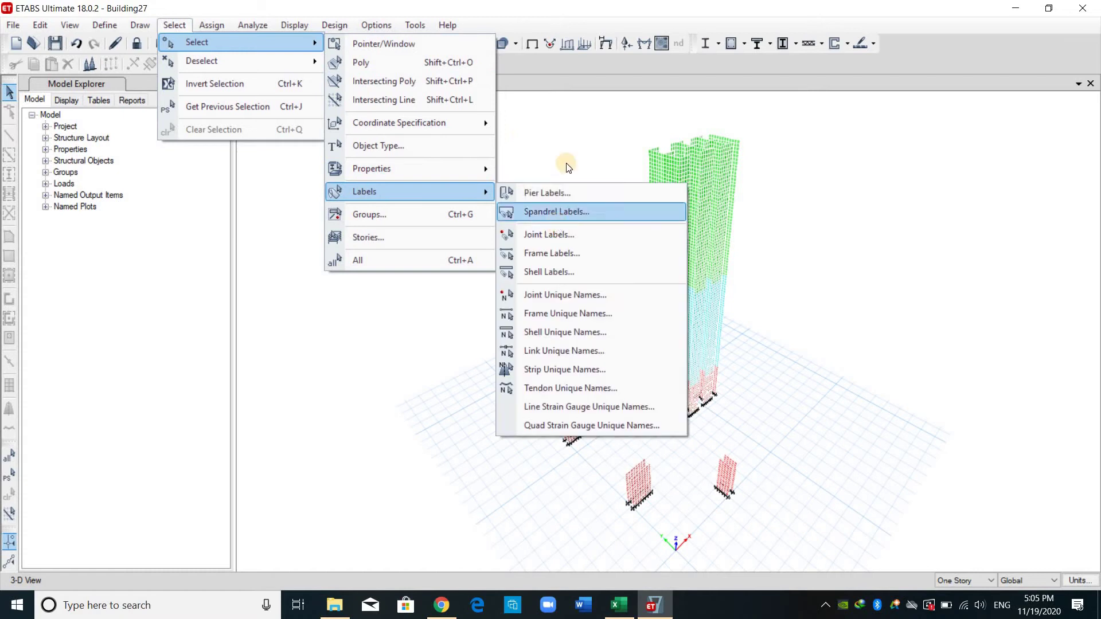
click(424, 142)
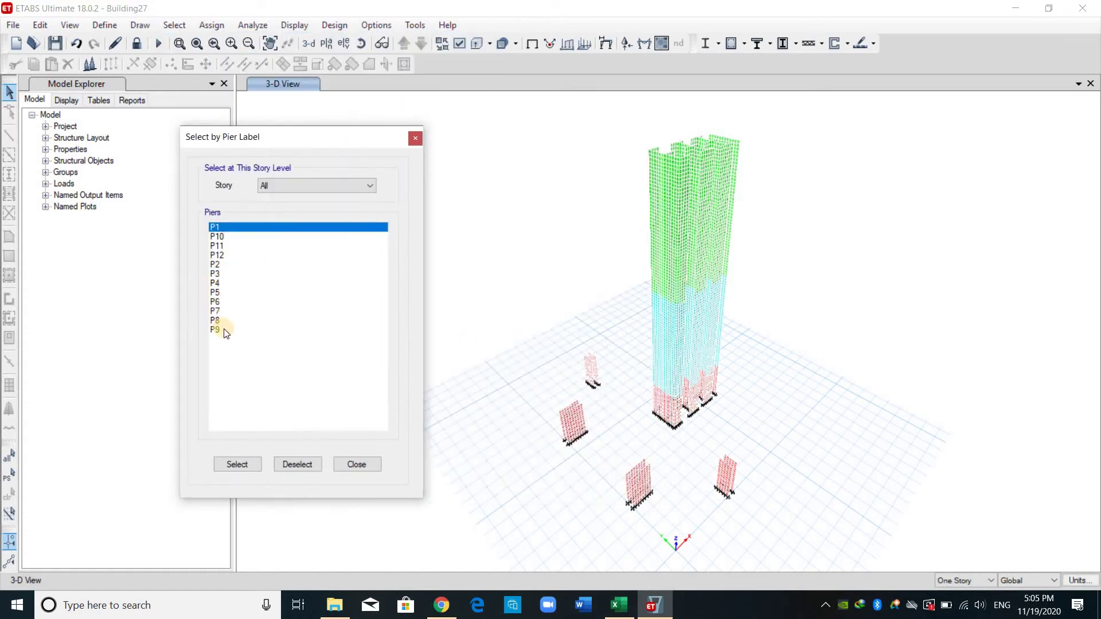
click(240, 465)
click(356, 466)
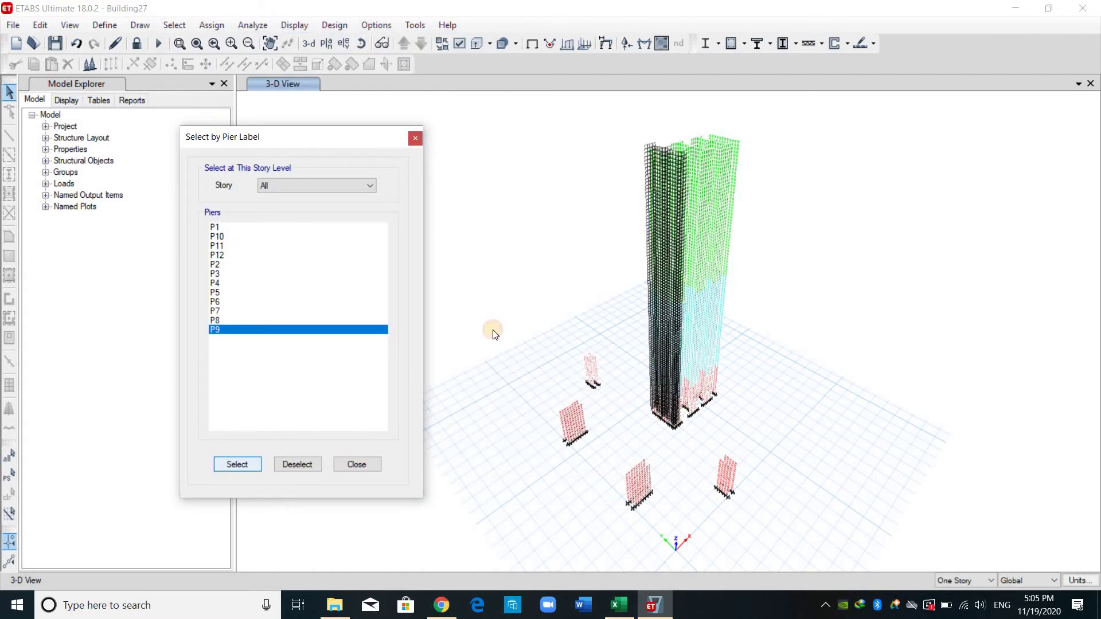
right_click(483, 227)
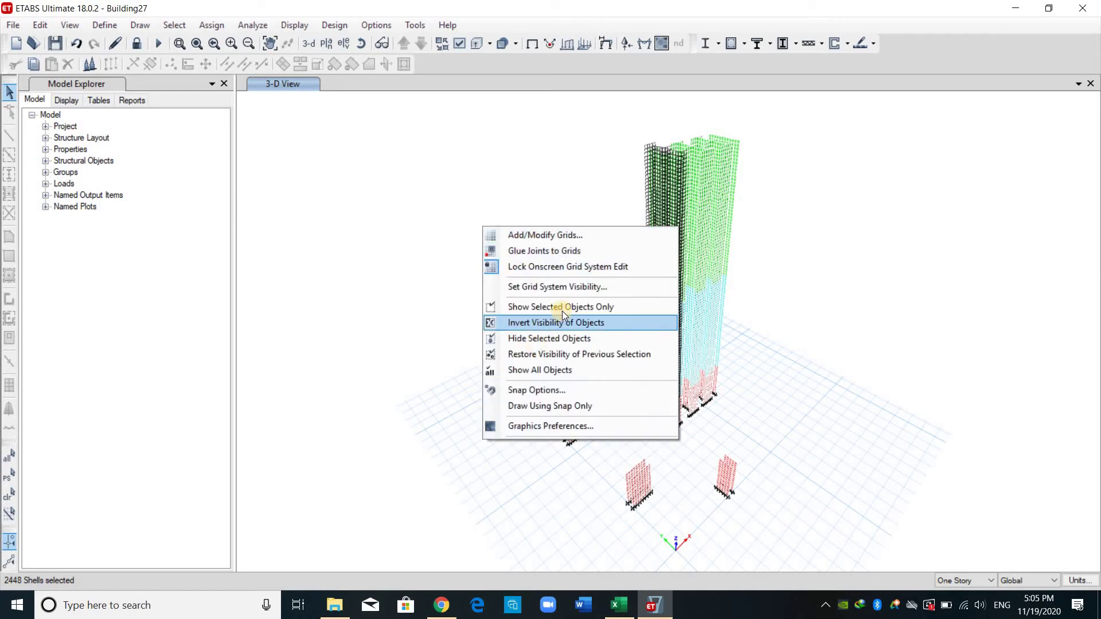
click(596, 426)
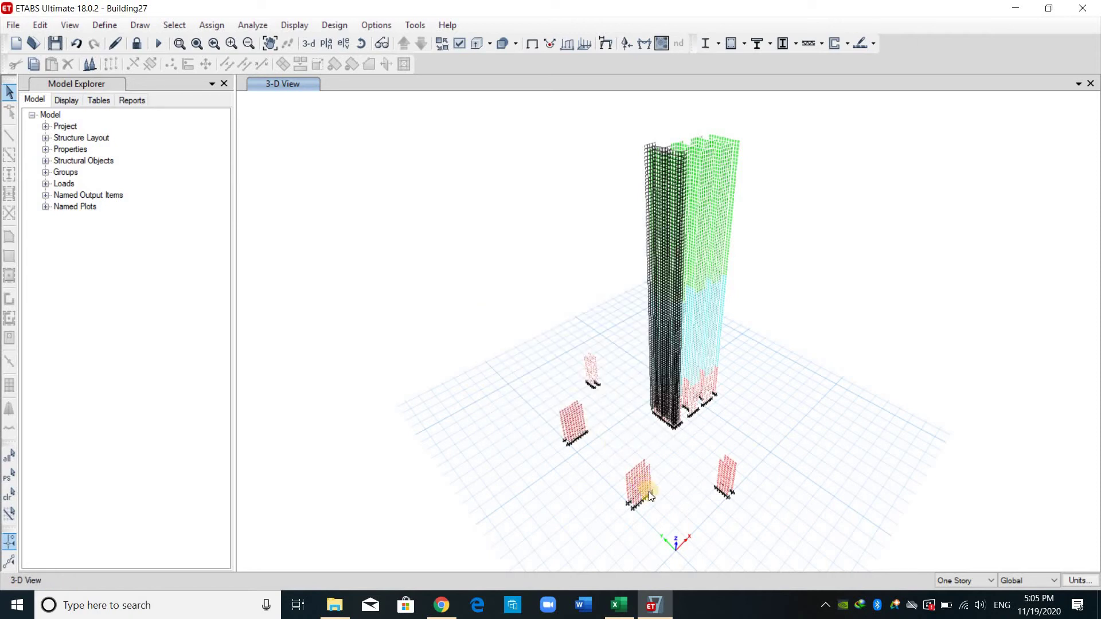
click(652, 346)
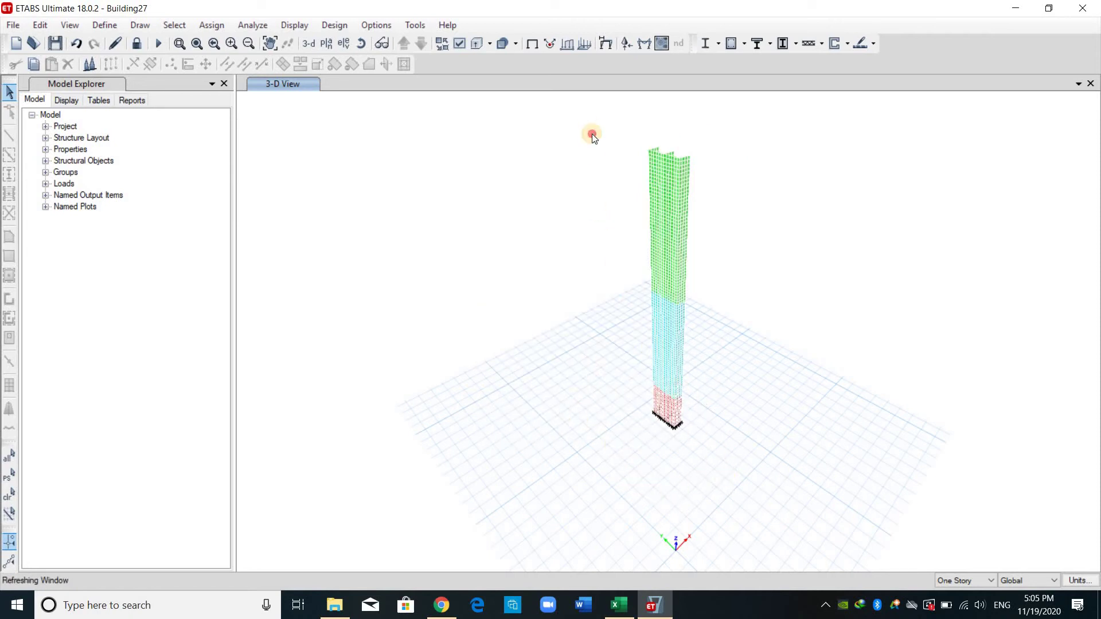
- Run the shear wall design on the whole height of pier P9 and open its Story1 design details
drag(590, 125, 726, 476)
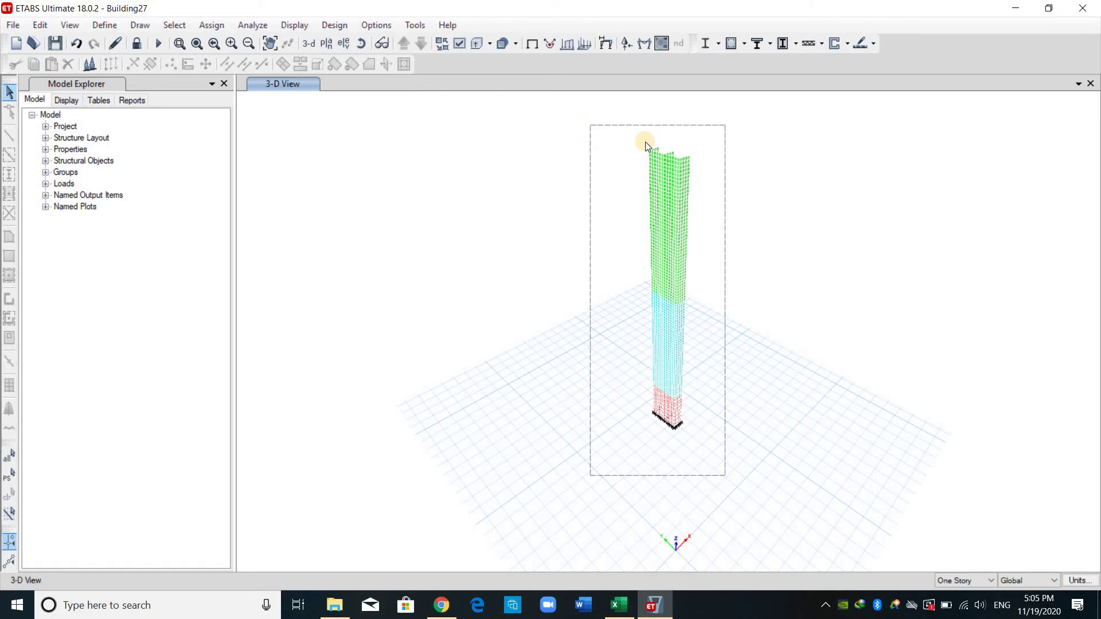
click(836, 44)
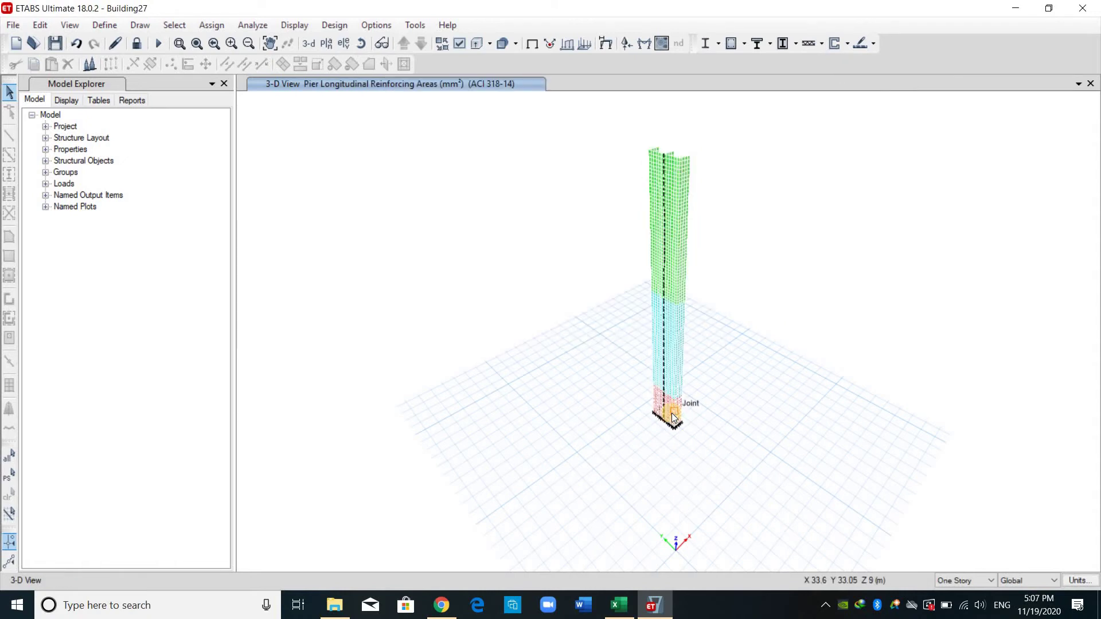
scroll(672, 413, up, 5)
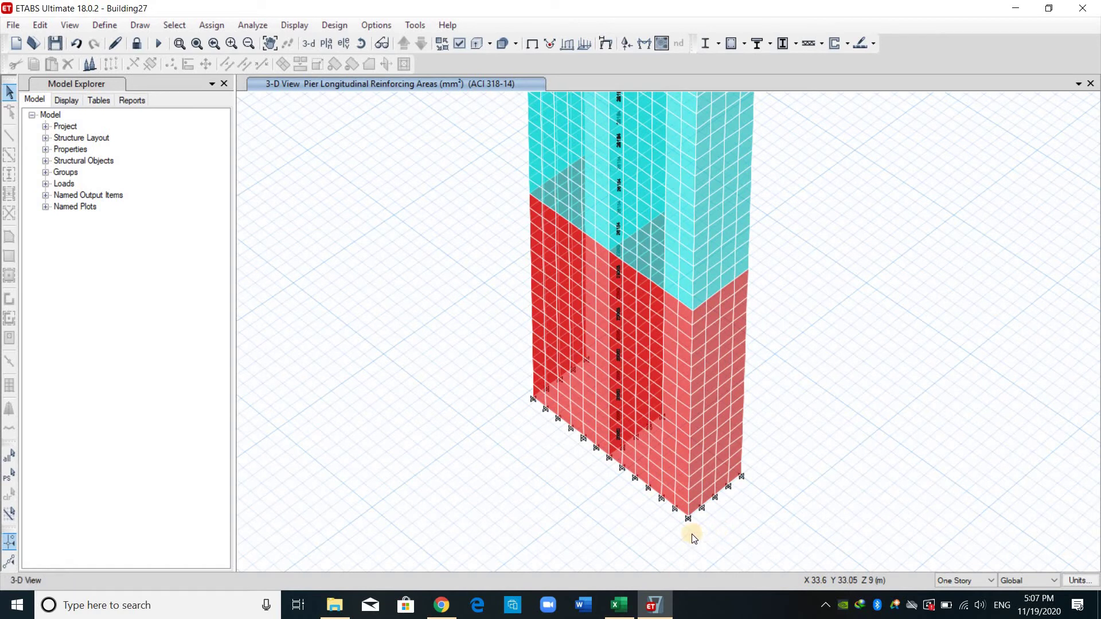
shift+middle_drag(692, 534, 622, 438)
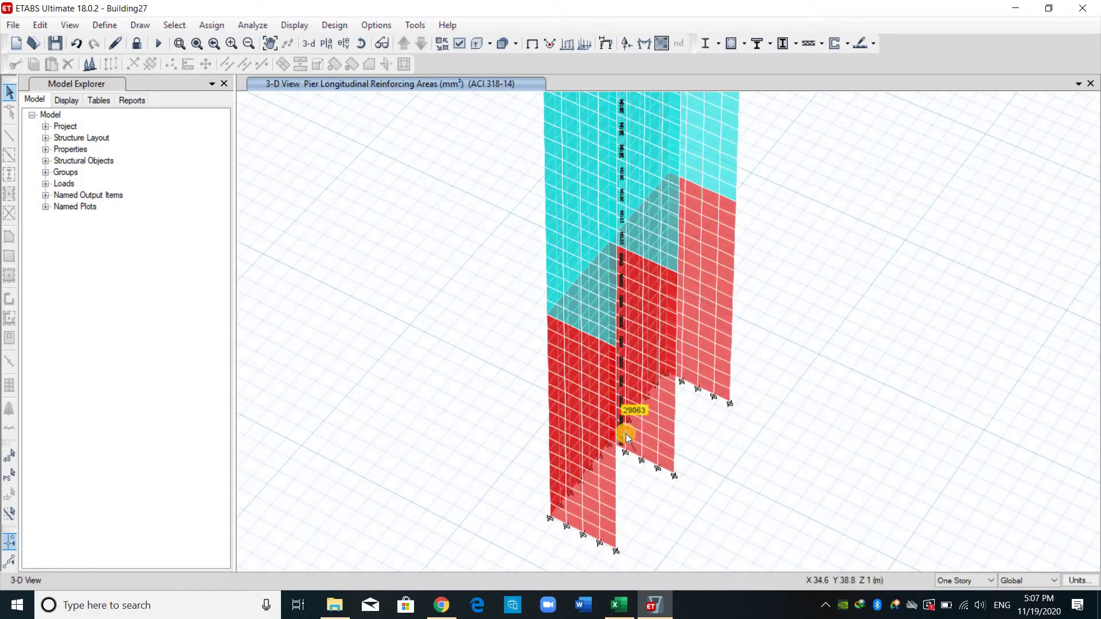
click(625, 433)
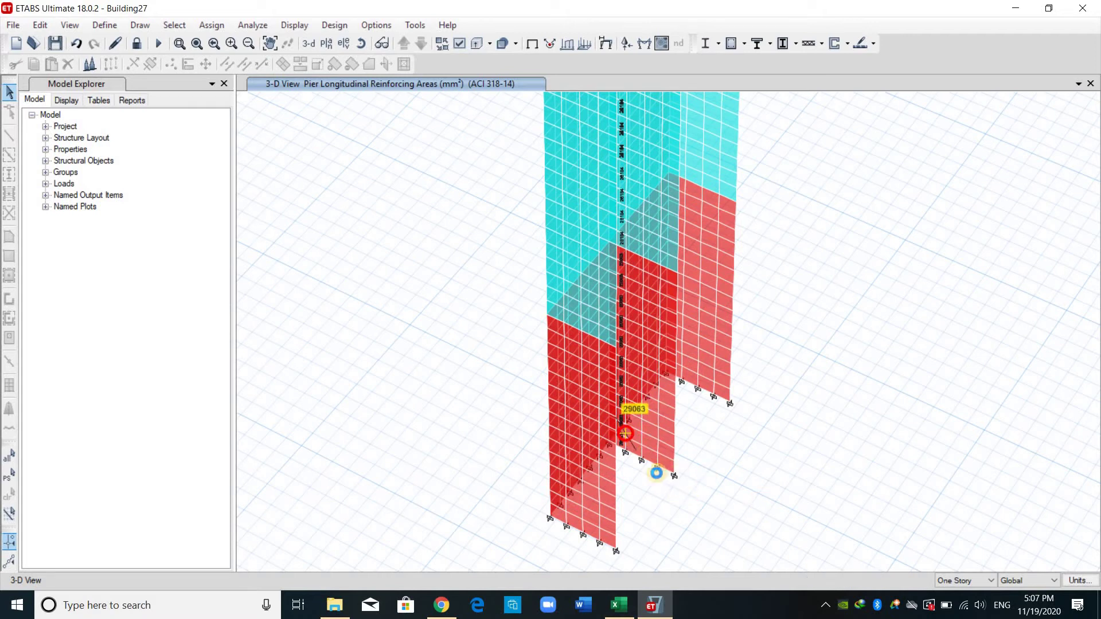
right_click(652, 429)
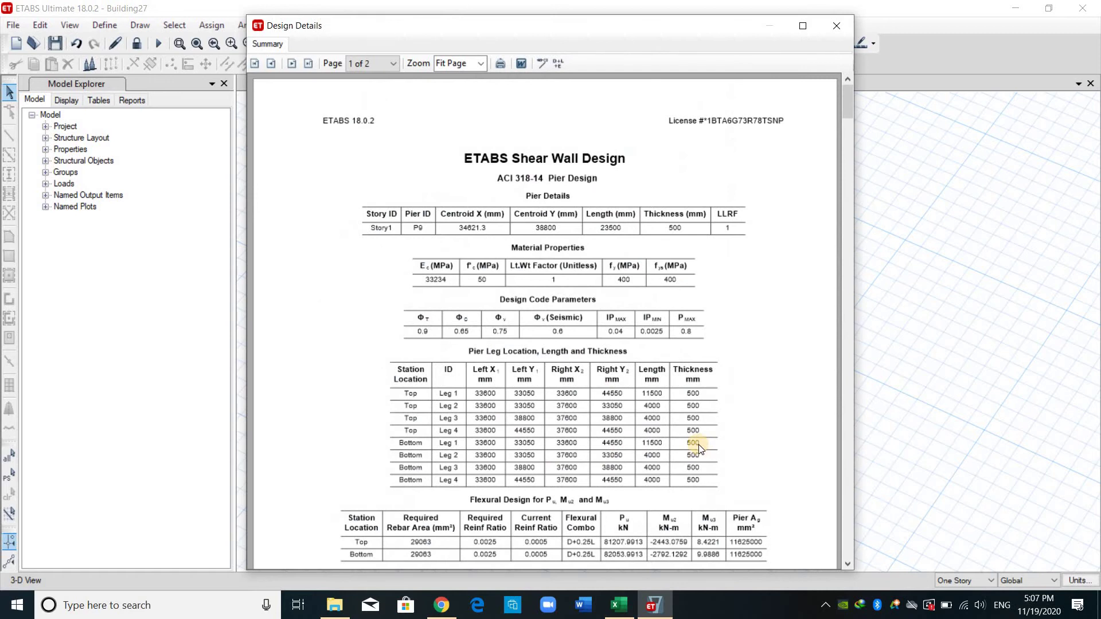
scroll(699, 445, down, 1)
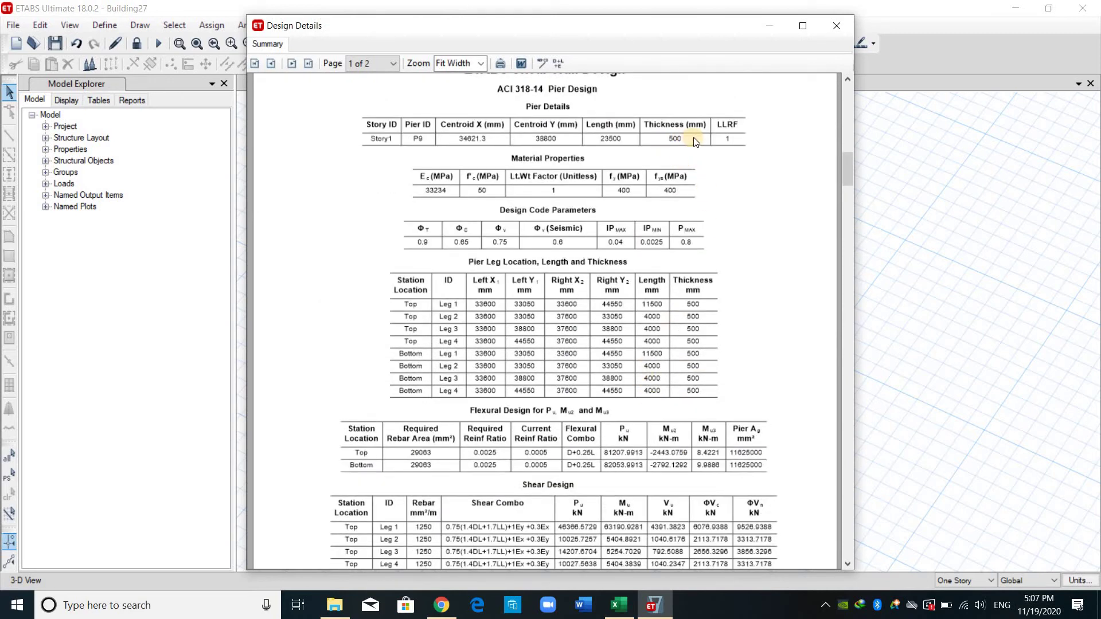
- Switch to the P9 sheet of the Excel workbook and enter a thickness of 0.5 m in C7 for S1 to S5
click(617, 603)
click(204, 565)
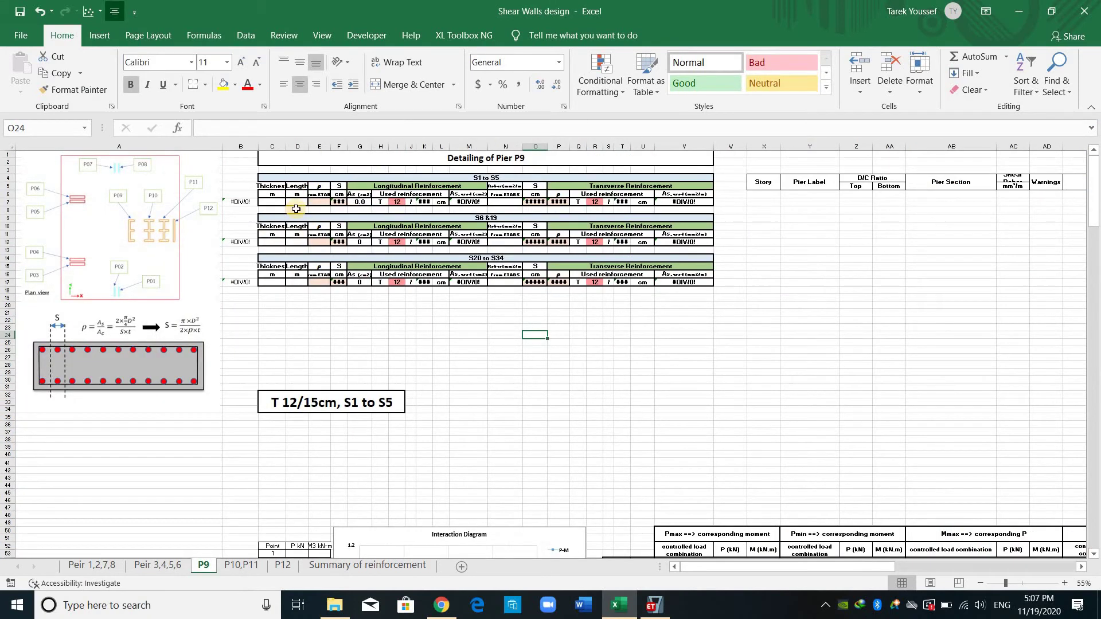
ctrl+scroll(815, 571, up, 2)
scroll(814, 571, up, 4)
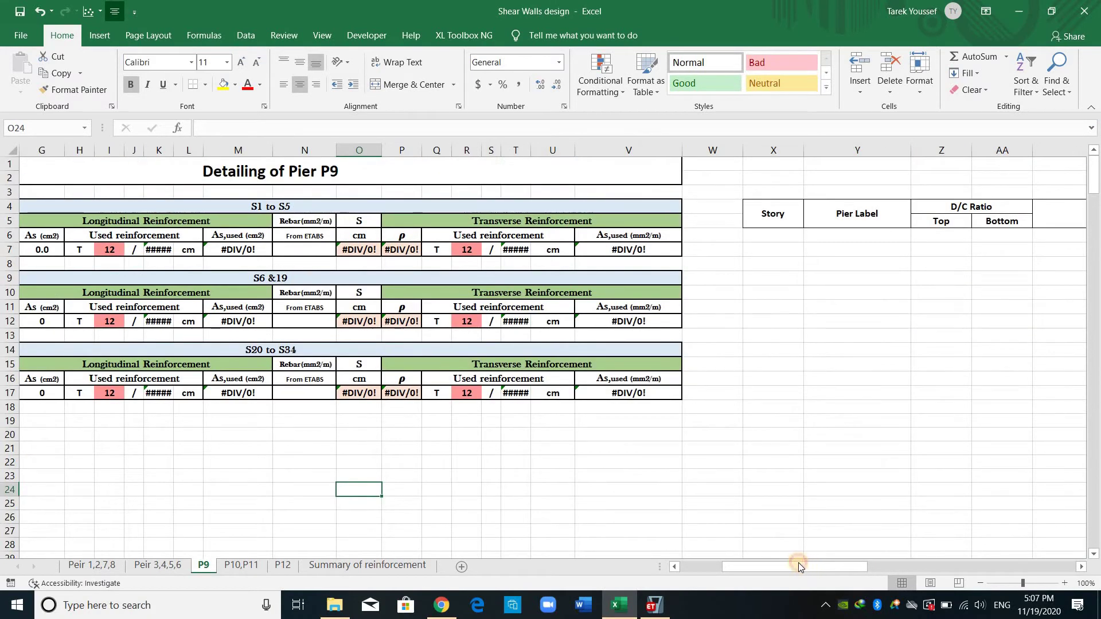
double_click(675, 567)
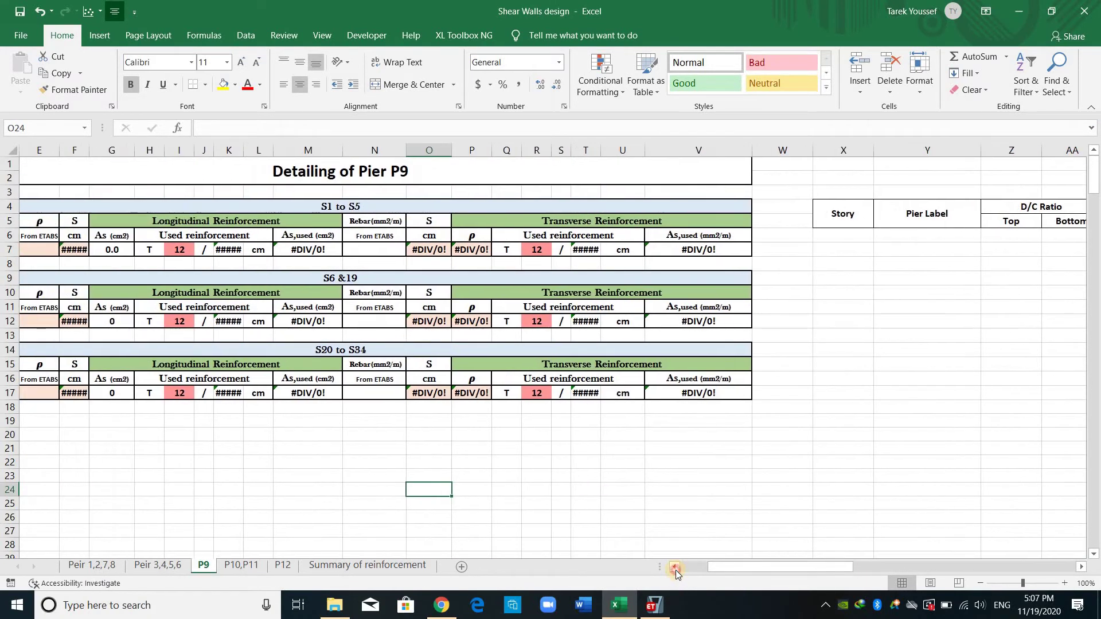
click(675, 570)
click(112, 252)
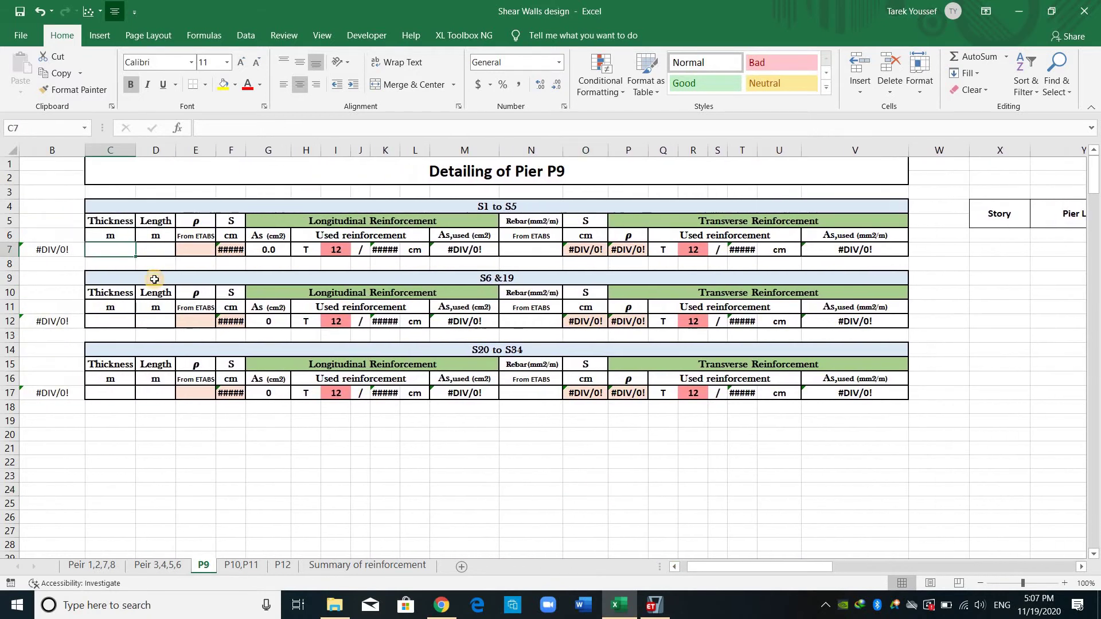
text(0.5)
key(Tab)
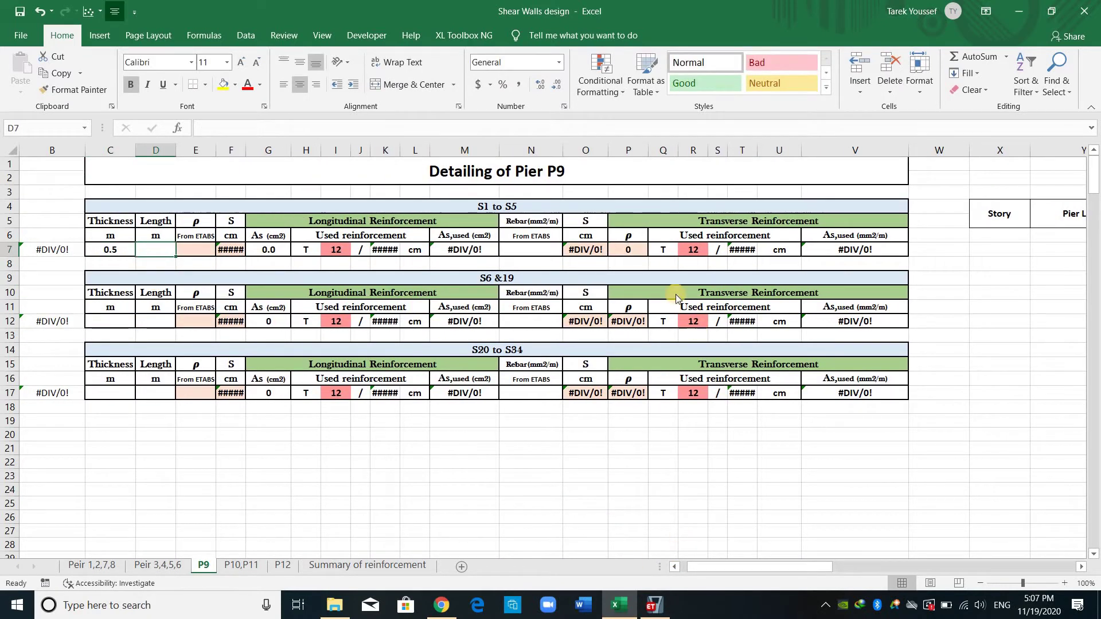
- Check the length of pier P9 in the ETABS design details and enter 23.5 m in D7 of the Excel sheet
key(alt+Tab)
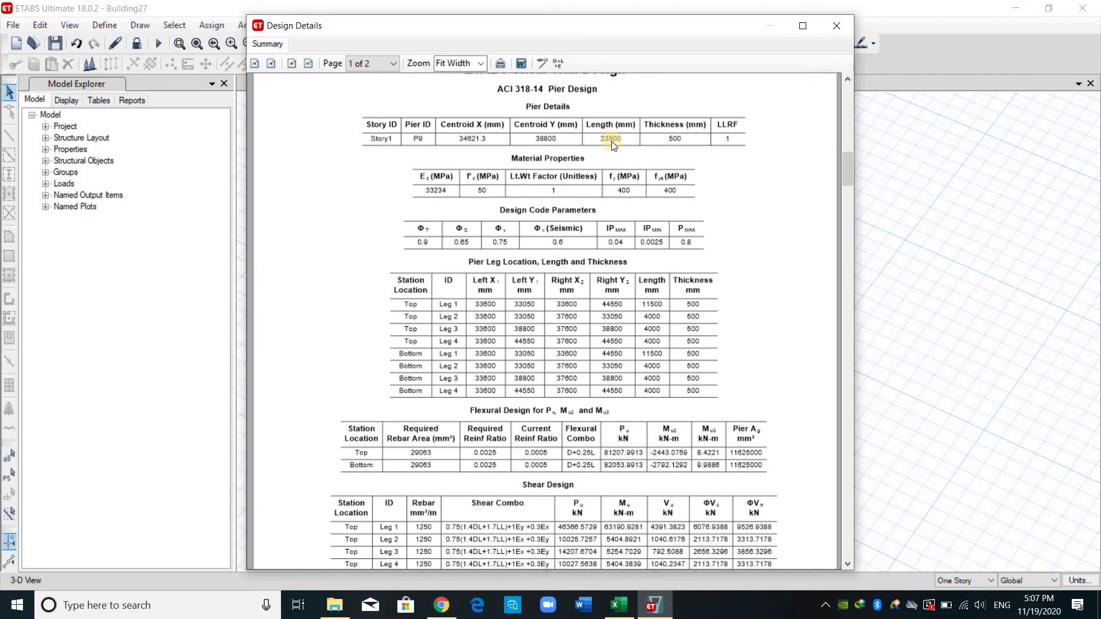
click(618, 605)
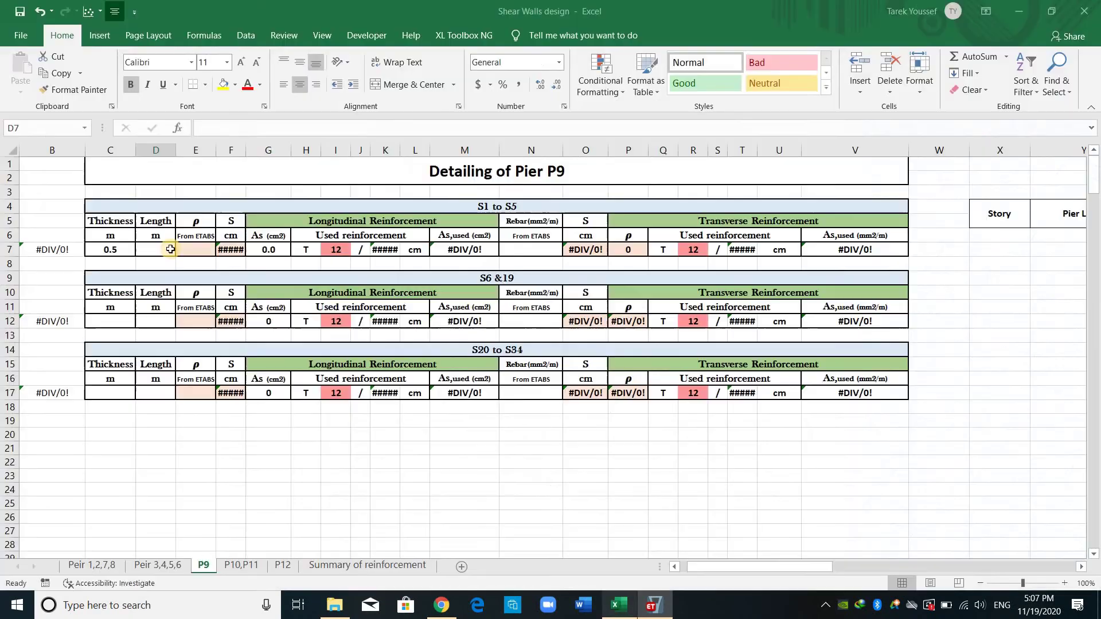
text(23.5)
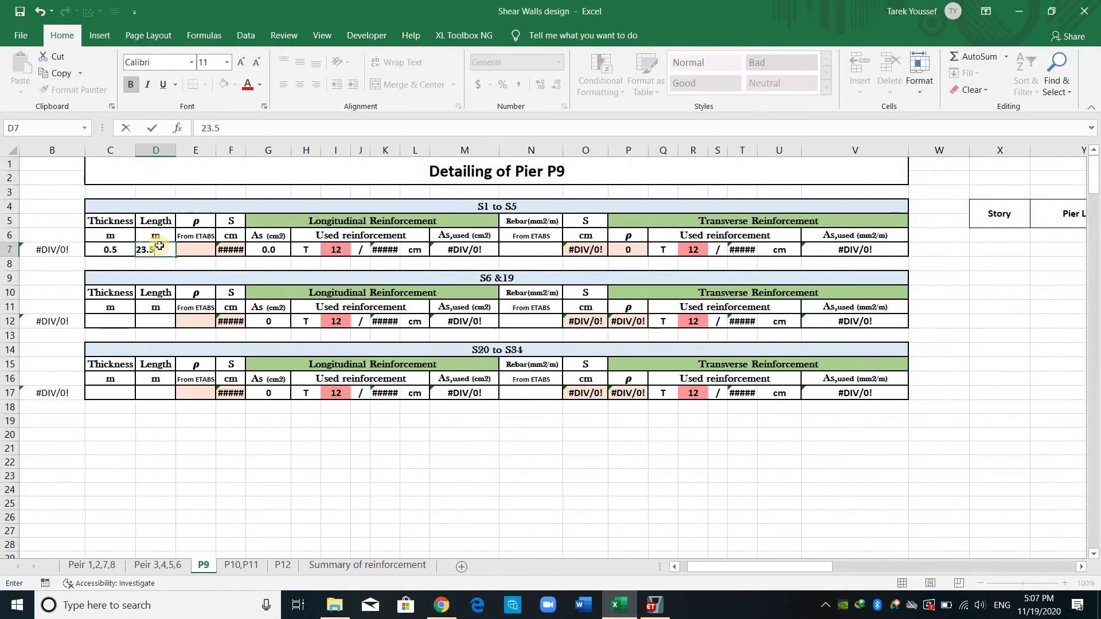
key(Return)
- Check the required reinforcement ratio of pier P9 at Story1 in ETABS and enter 0.0025 in E7 of the Excel sheet
click(653, 606)
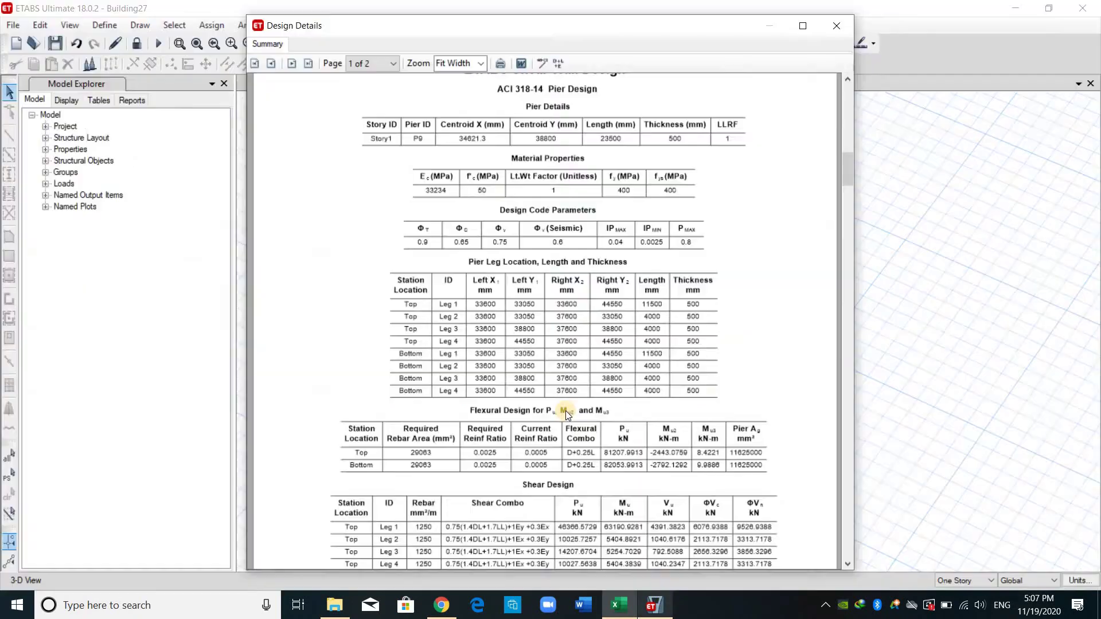
scroll(495, 358, down, 3)
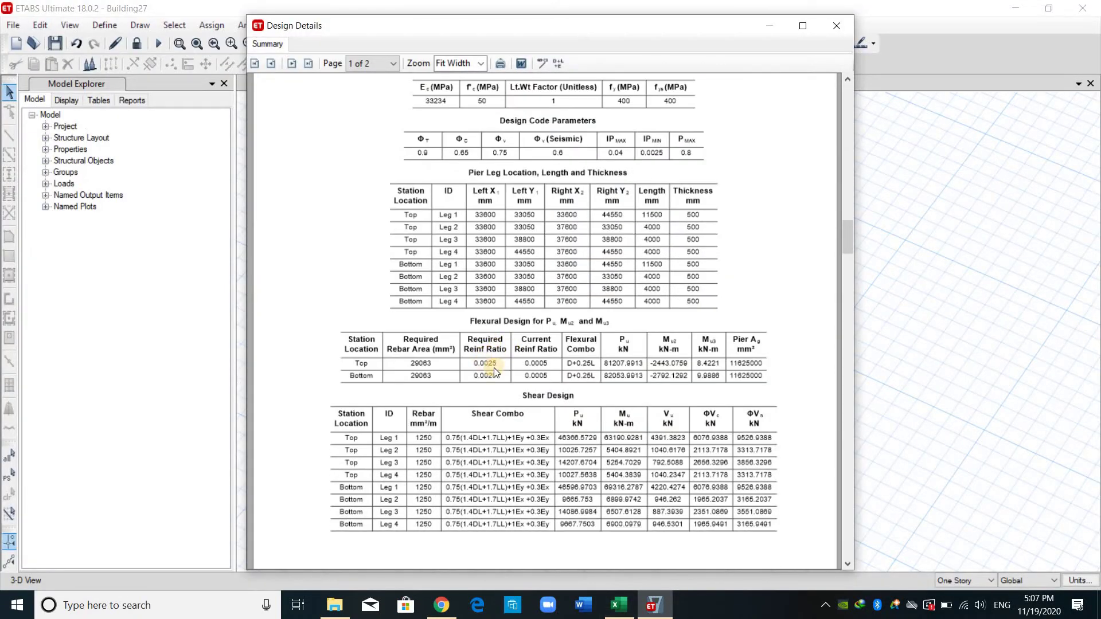
click(618, 605)
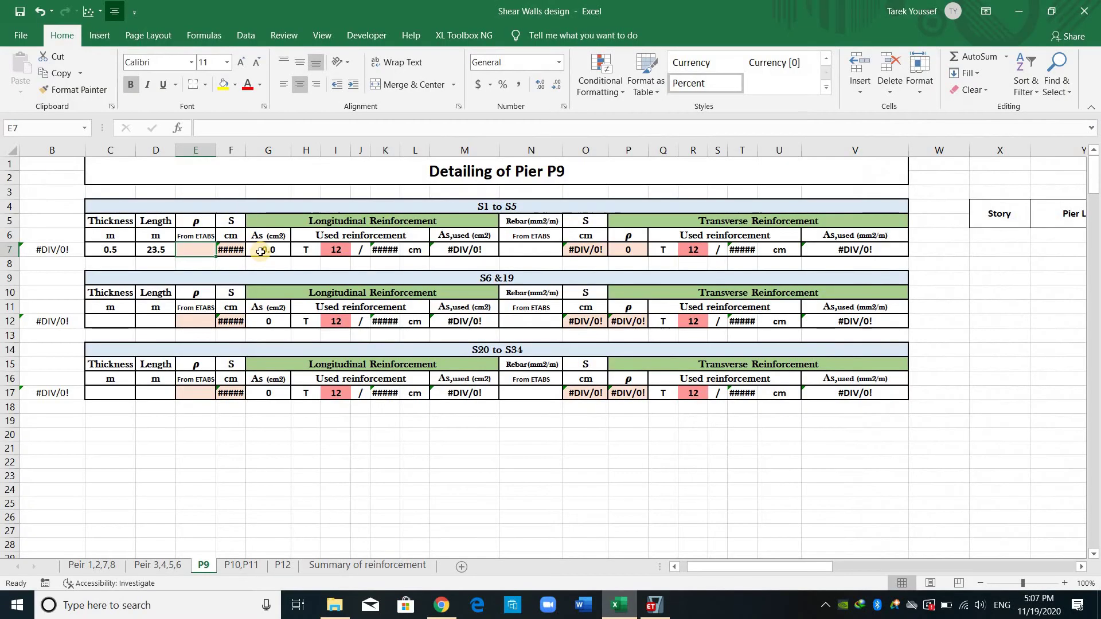
text(0.00)
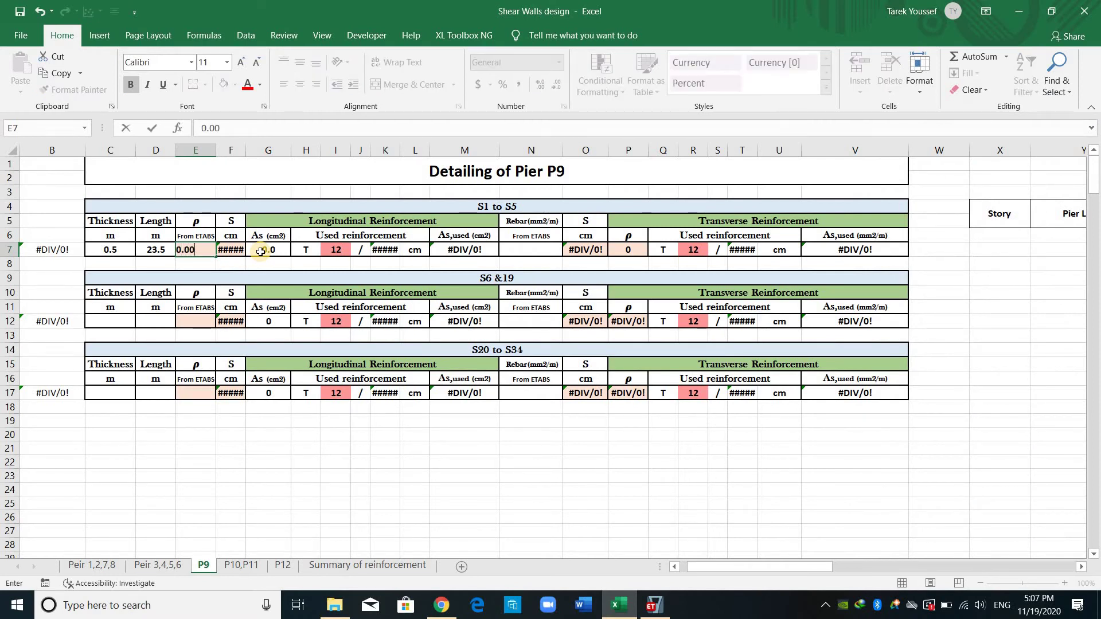
text(25)
key(Return)
- Read the Story1 shear rebar of pier P9 in the ETABS details and enter 1250 in N7 of the Excel sheet
click(654, 605)
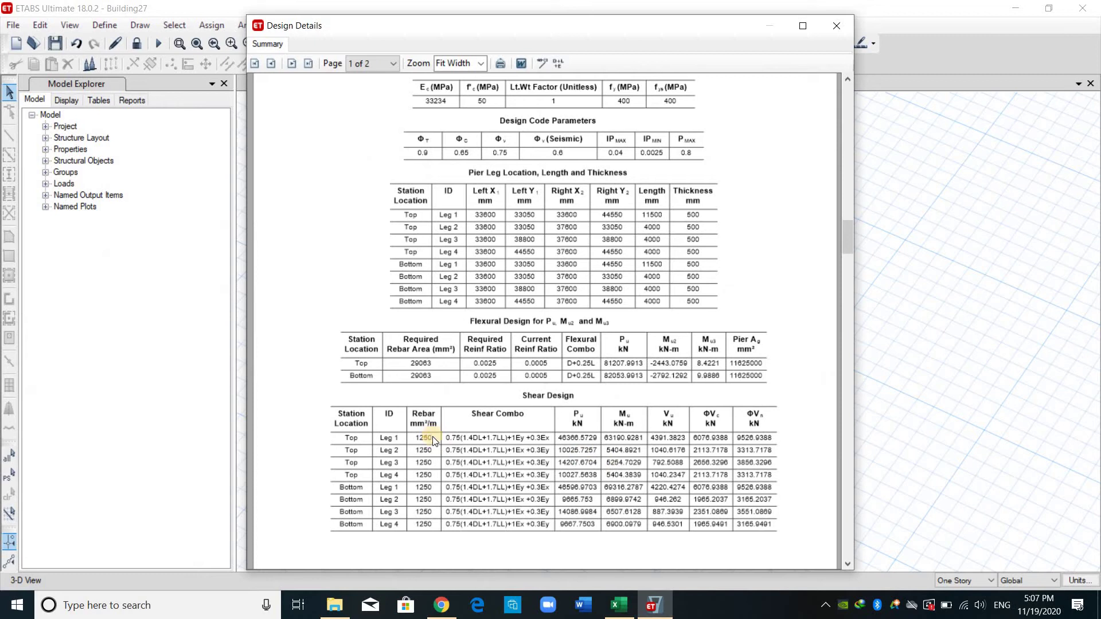
scroll(432, 439, down, 10)
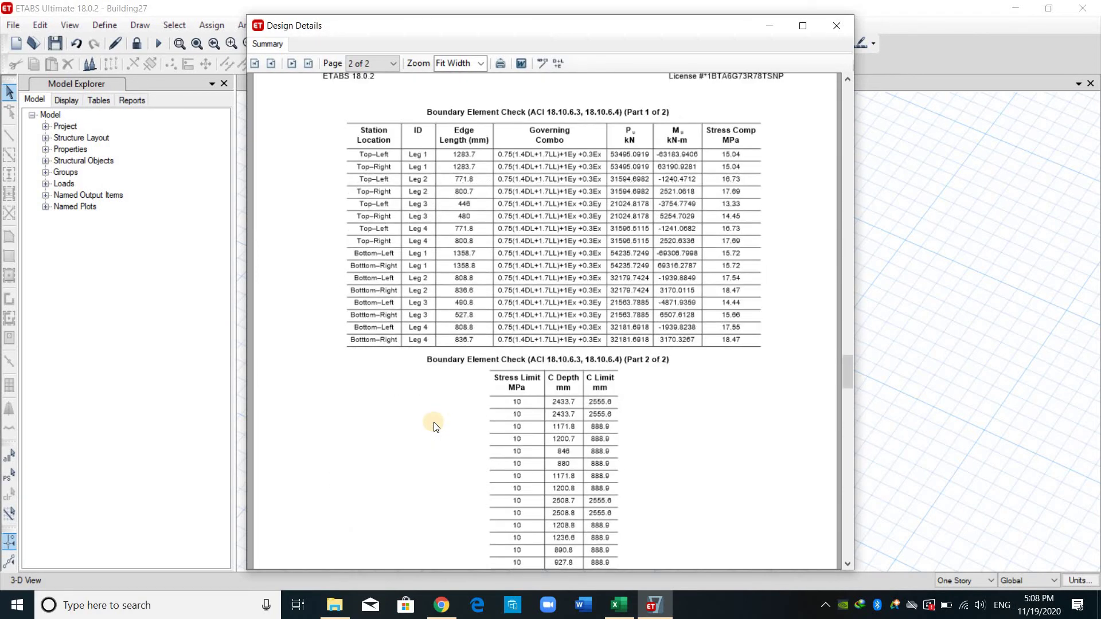
scroll(438, 367, up, 5)
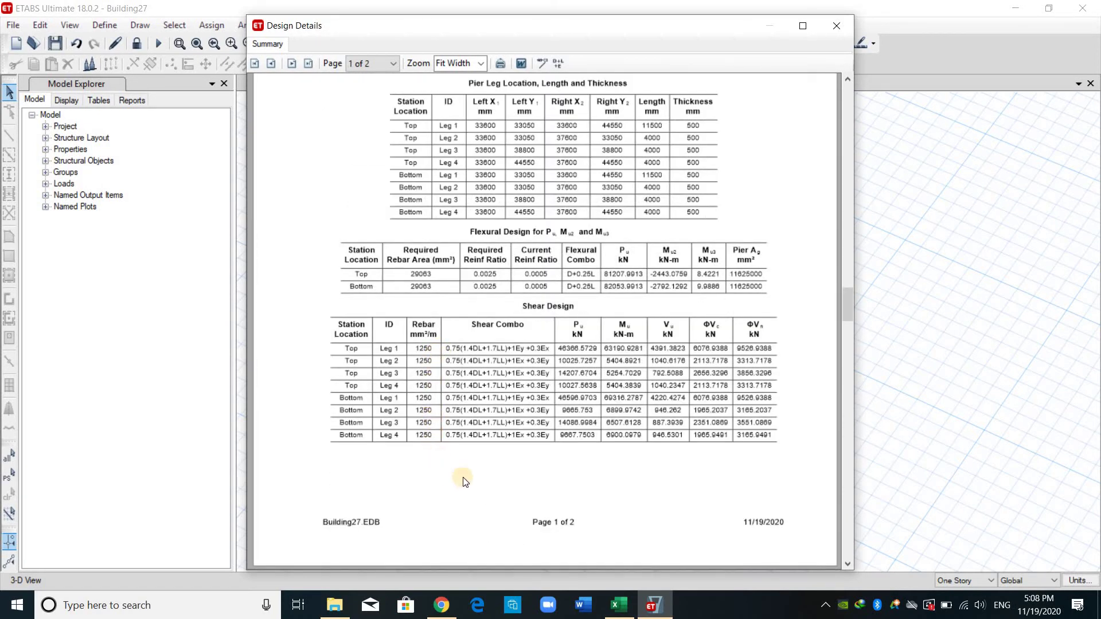
click(617, 601)
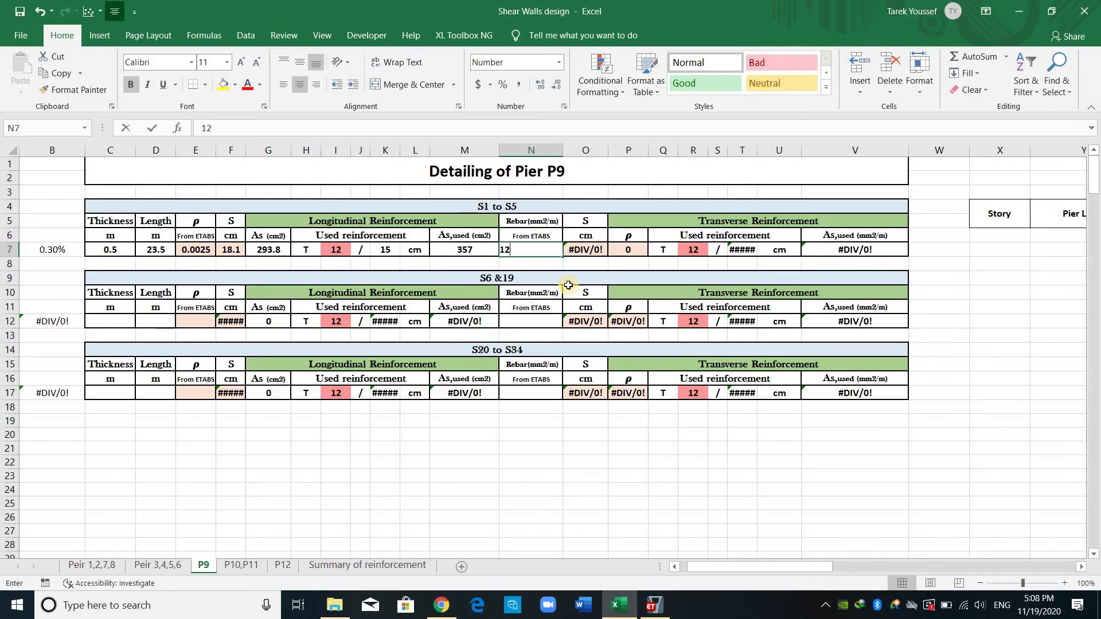
text(50)
key(Return)
click(545, 461)
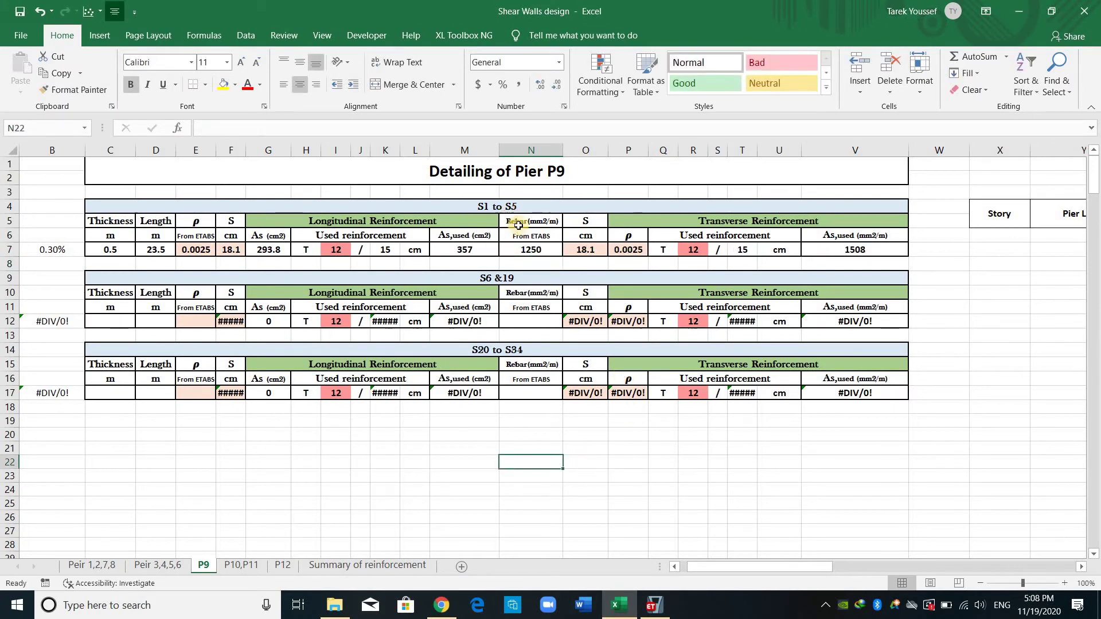
- Return to ETABS, close the Story1 design details and open those of pier P9 at Story6, just above the thickness change
click(653, 605)
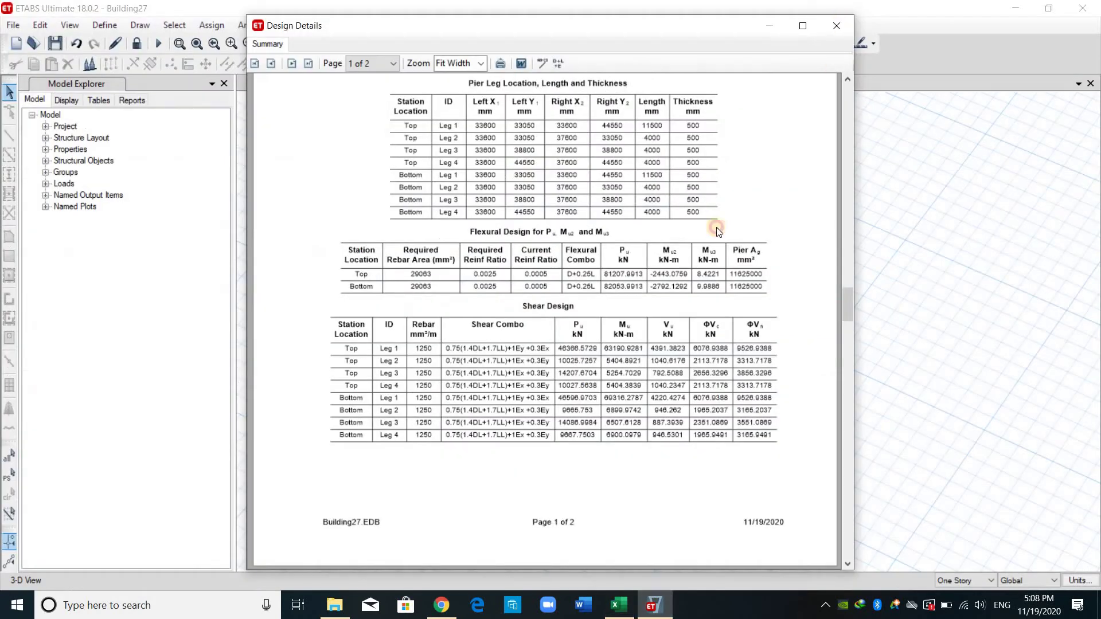
click(836, 26)
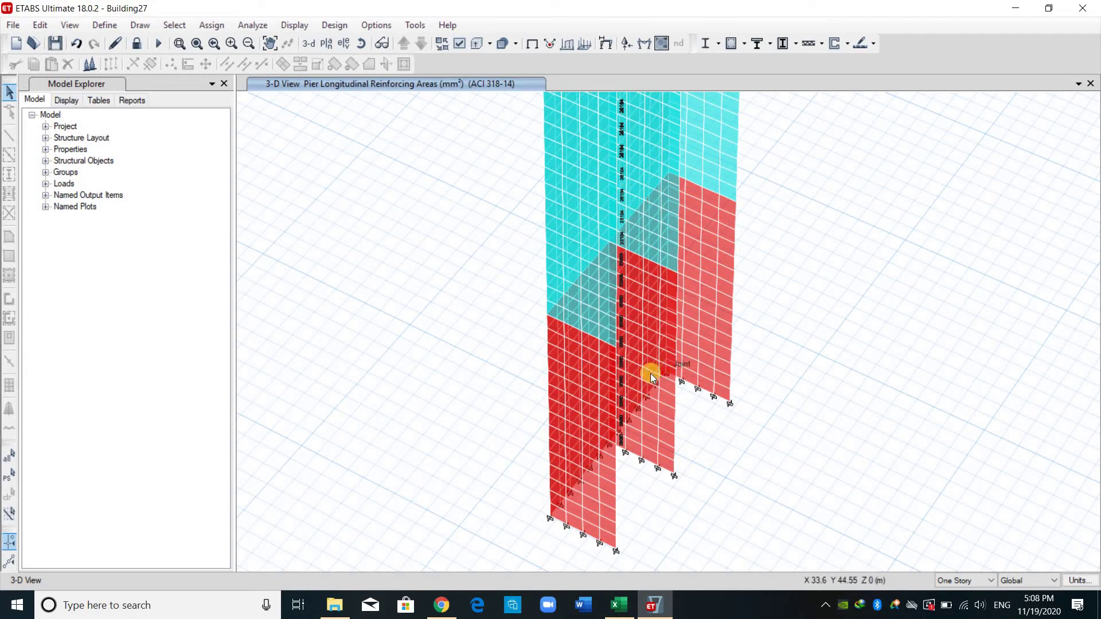
scroll(625, 372, up, 1)
shift+middle_drag(619, 355, 615, 302)
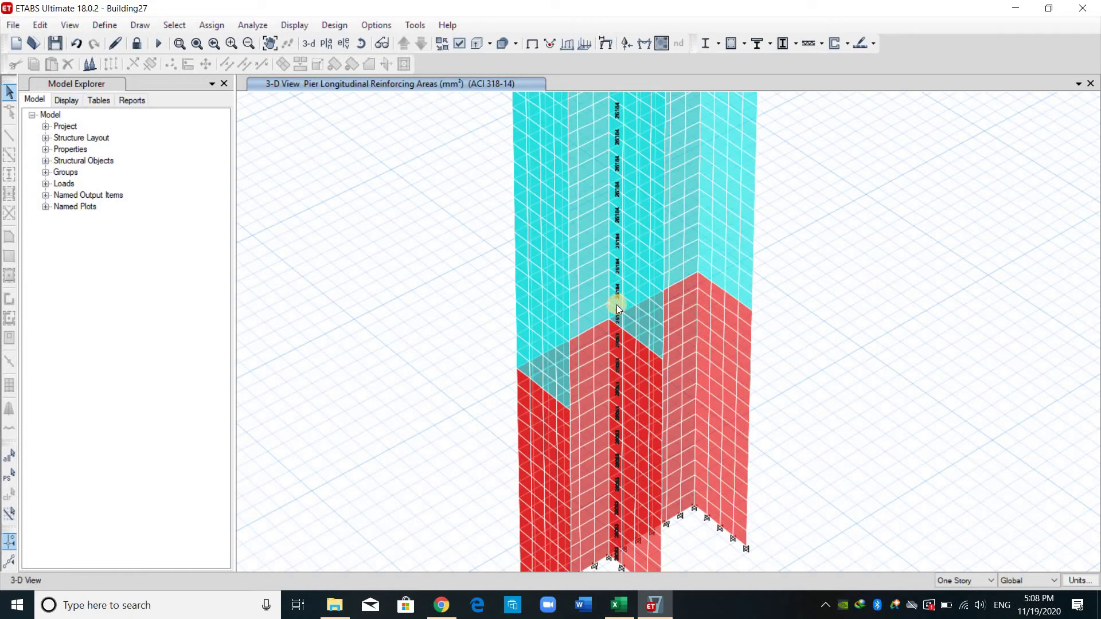
click(621, 307)
click(622, 306)
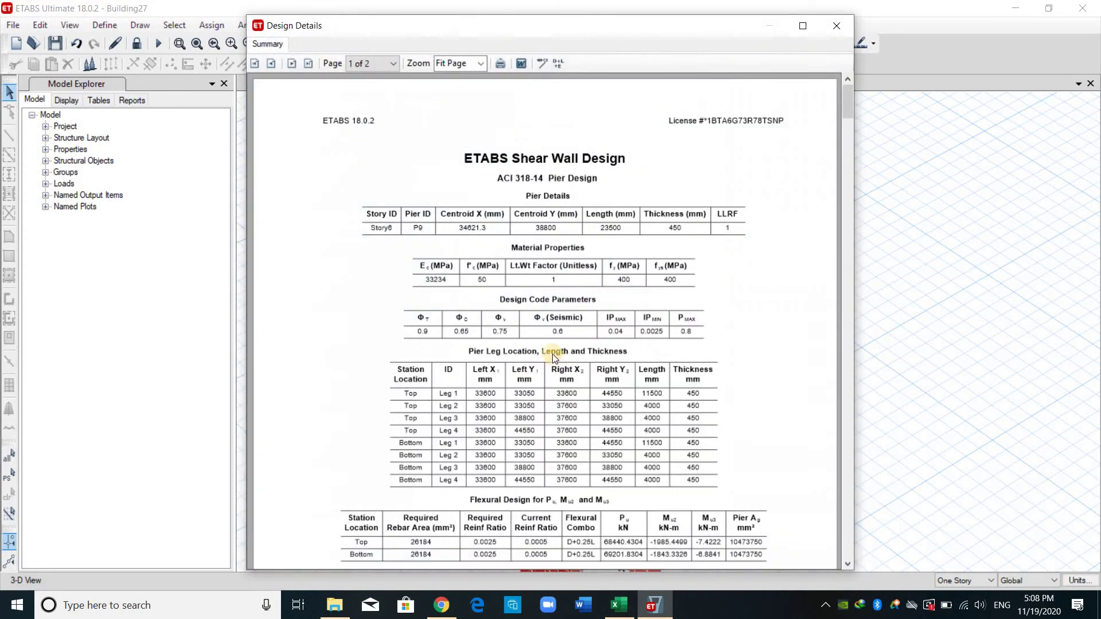
- Check the Story6 pier dimensions, then enter thickness 0.45 m in C12 and length 23.5 m in D12 of the Excel sheet
scroll(684, 187, down, 1)
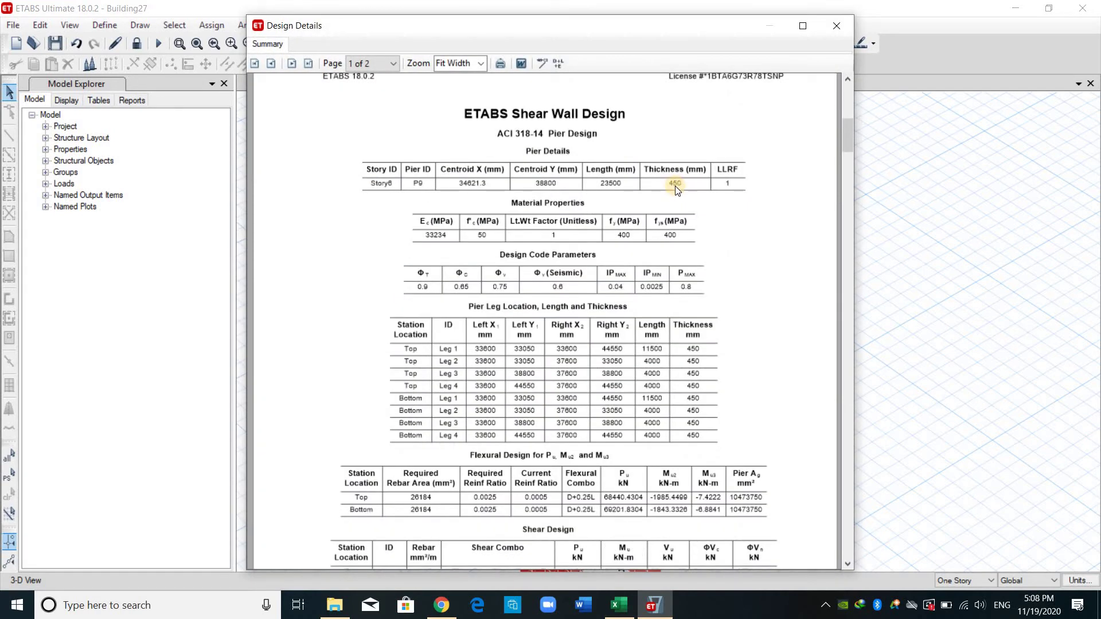
click(619, 605)
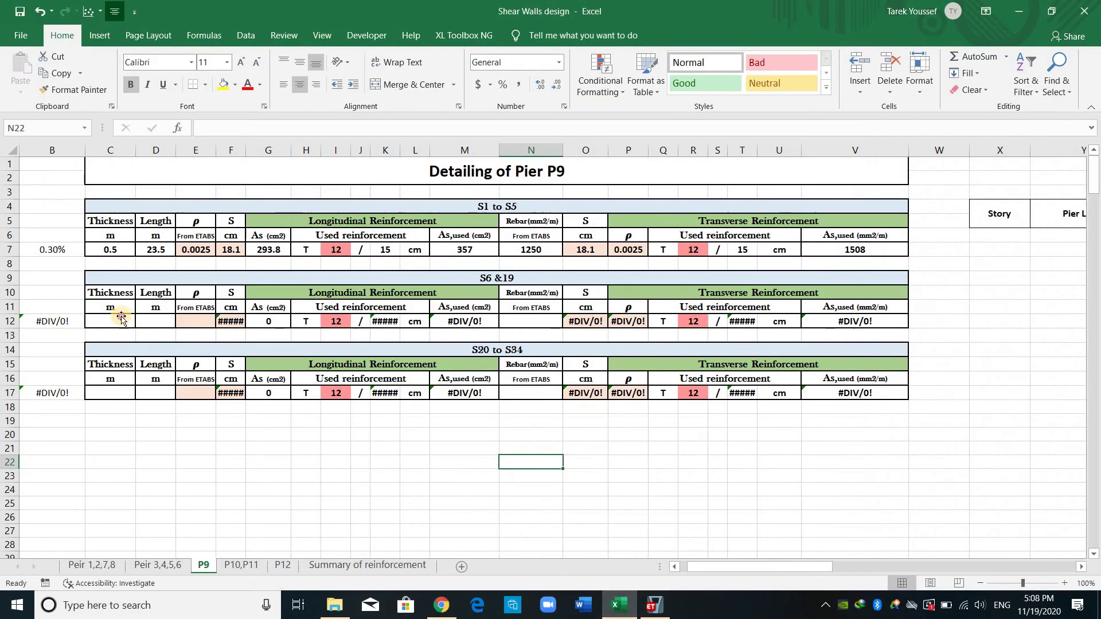
click(110, 321)
text(0.4)
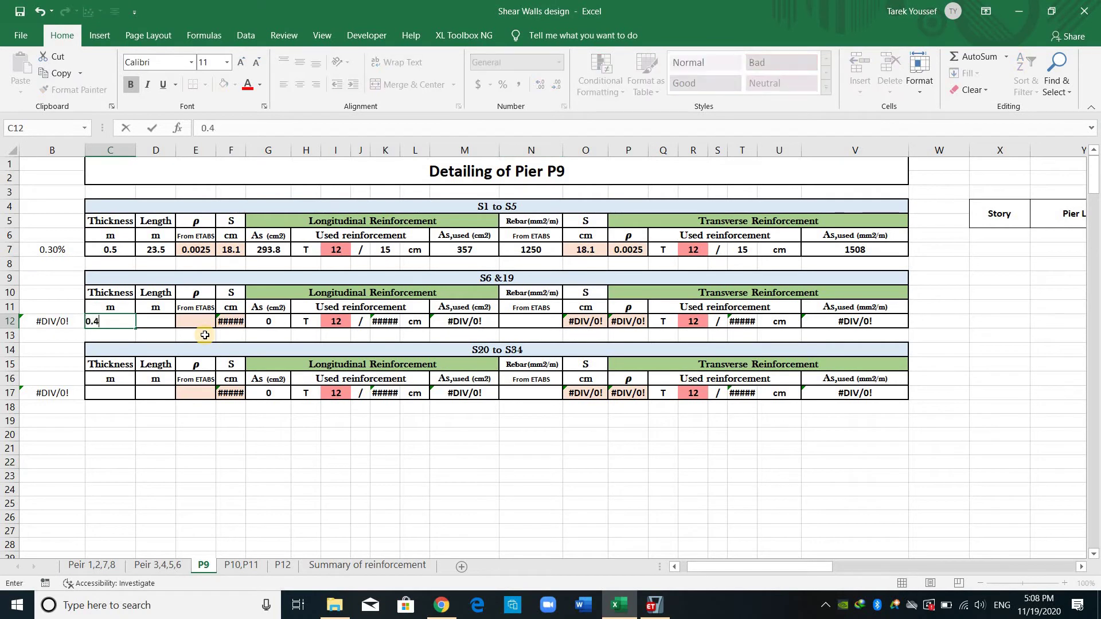
text(5)
key(Tab)
text(23)
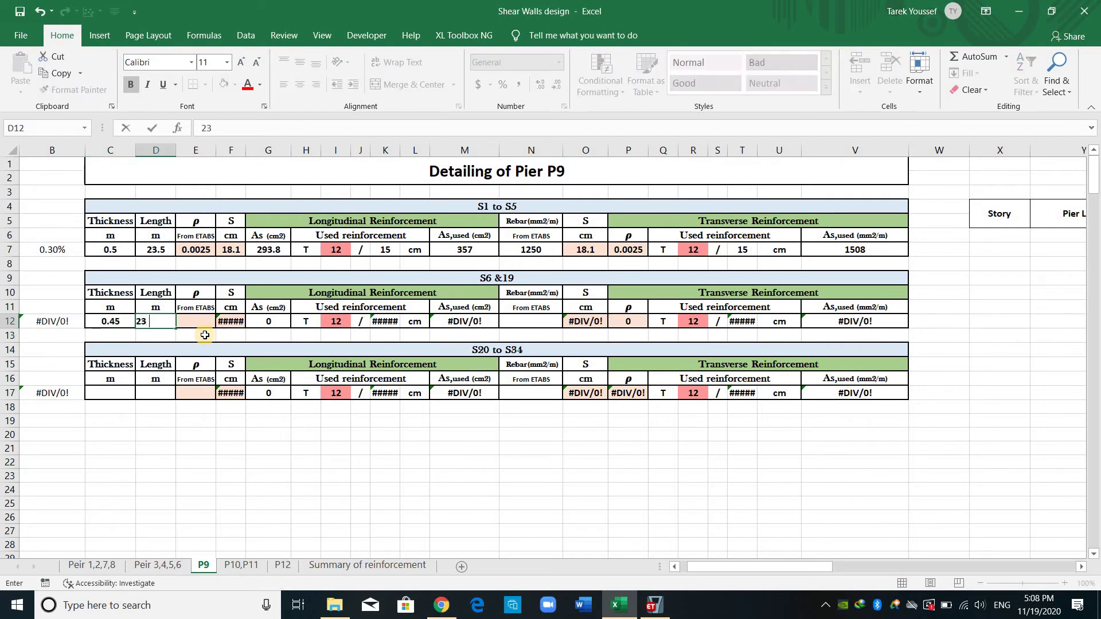
key(Tab)
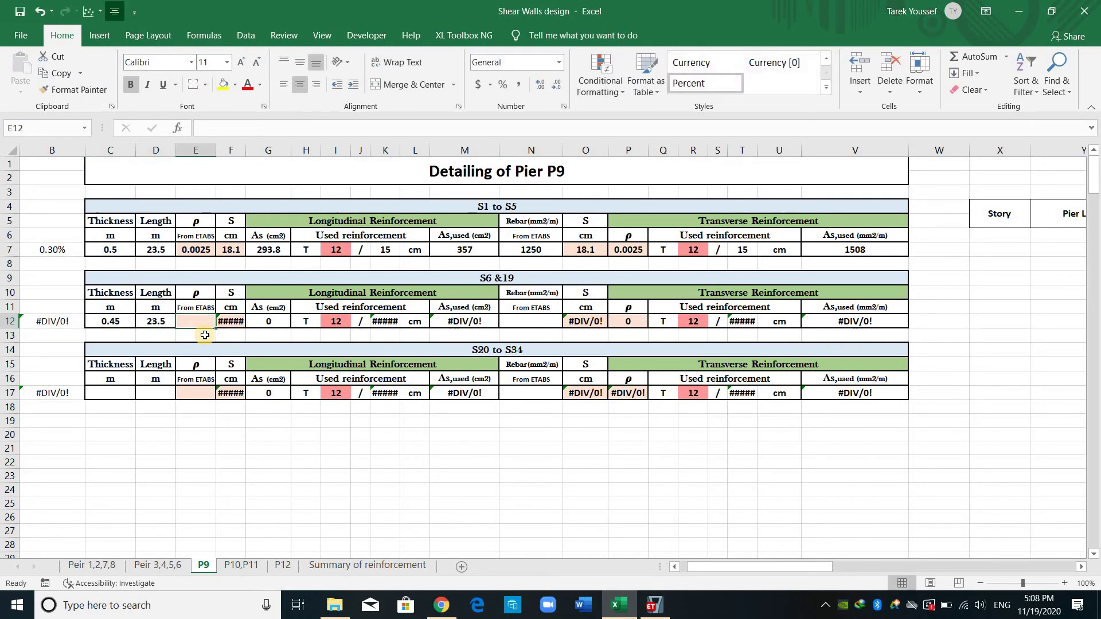
- Enter the required longitudinal reinforcement ratio of 0.0025 in E12 for the S6 & 19 group
text(0.00)
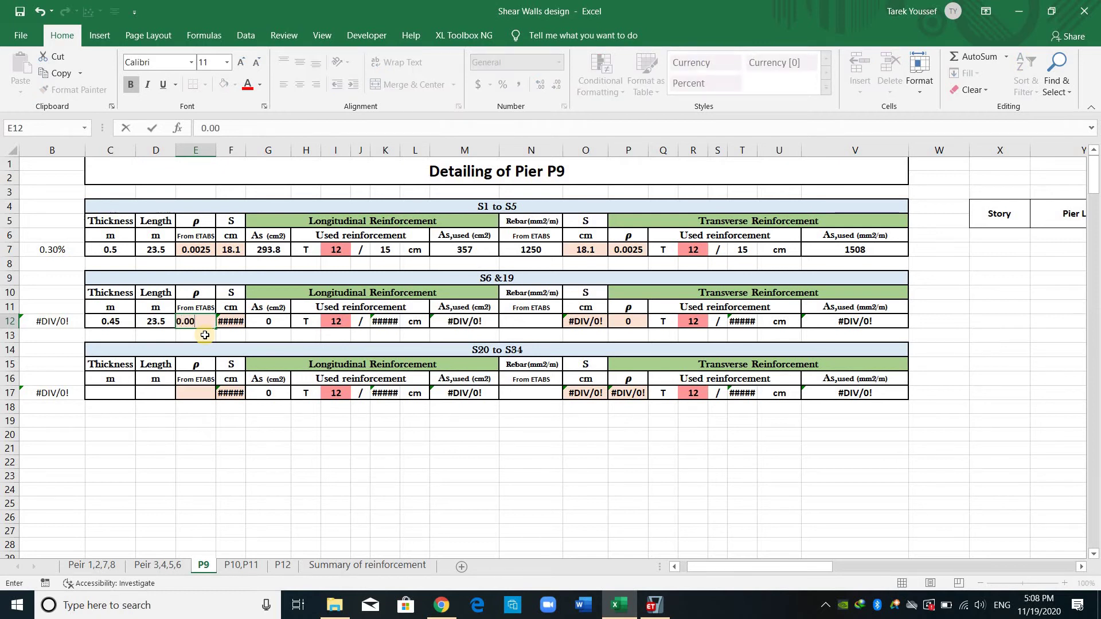
text(25)
key(Return)
- Read the Story6 shear rebar of pier P9 in the ETABS details and enter 1125 in N12 of the Excel sheet
click(660, 614)
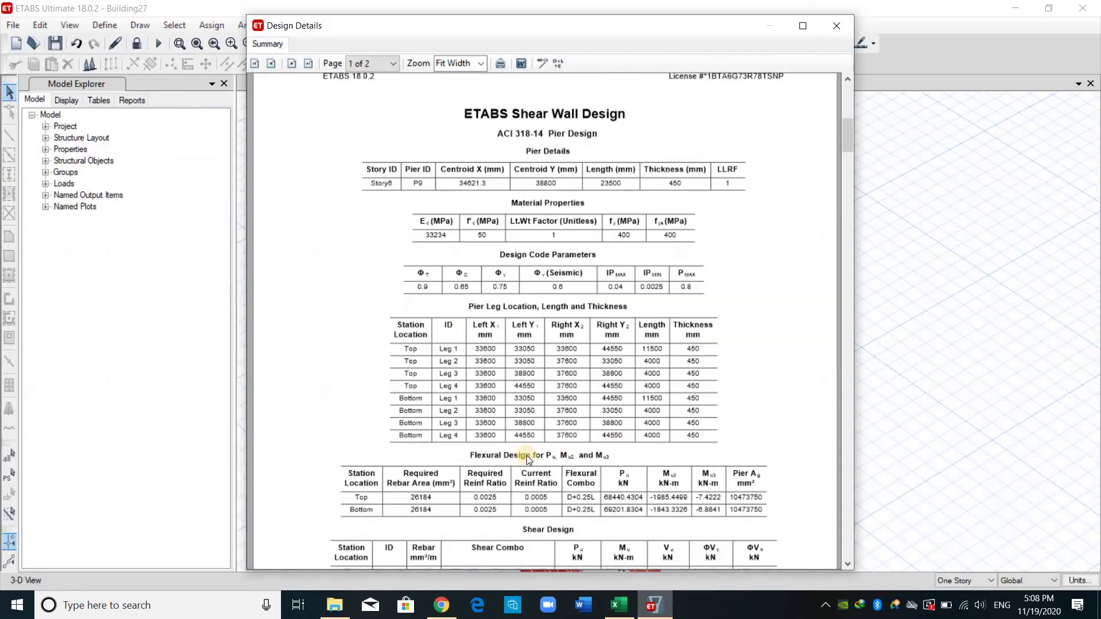
scroll(499, 461, down, 1)
scroll(493, 449, down, 2)
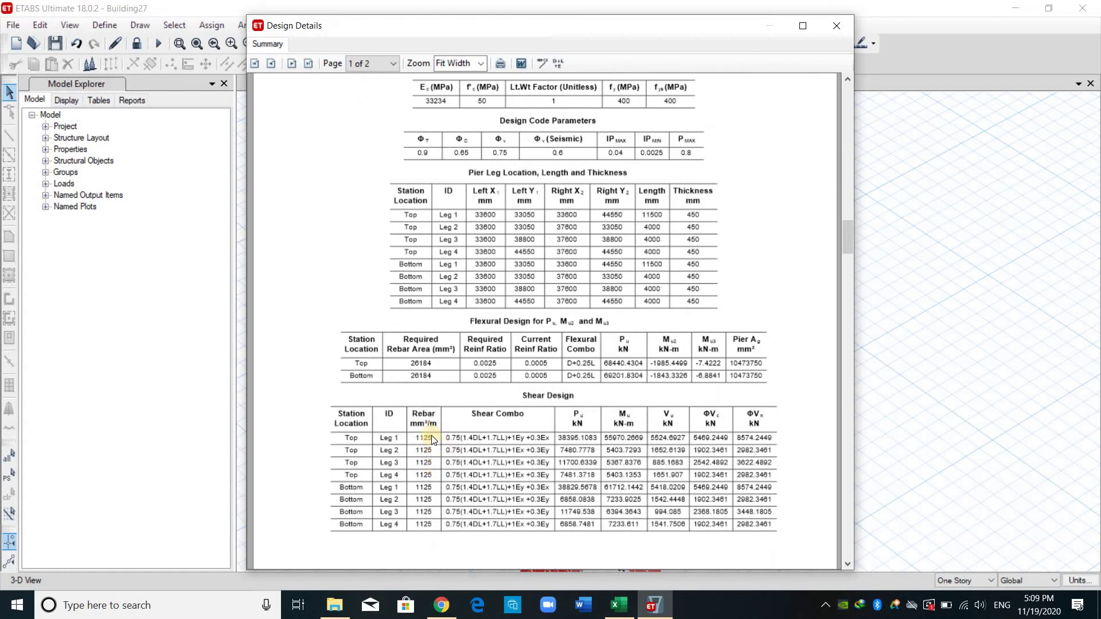
click(620, 603)
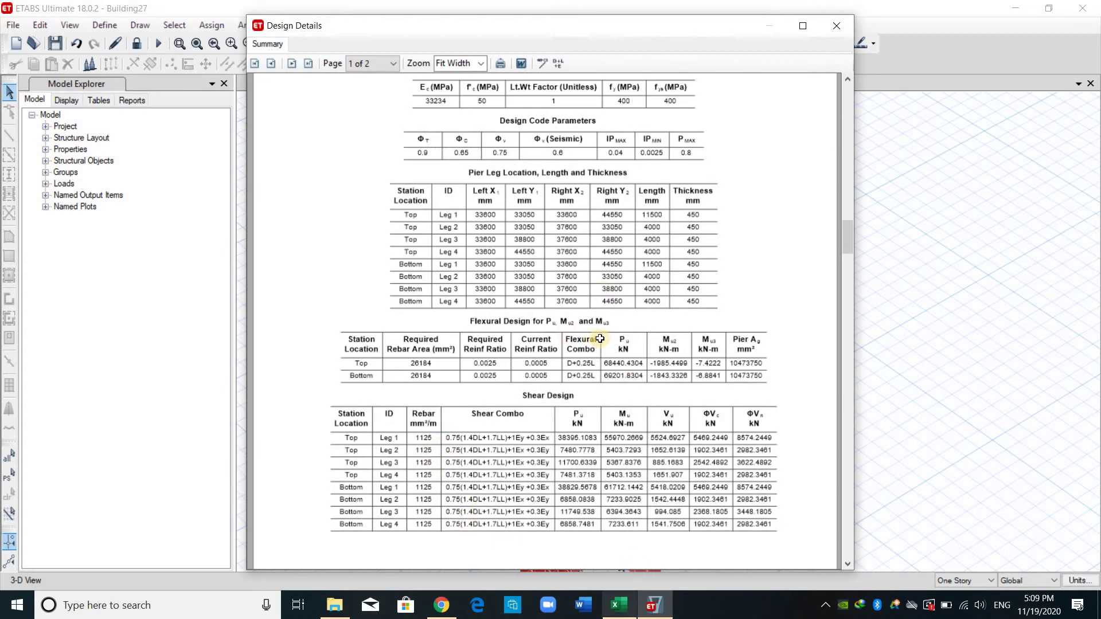
key(Up)
key(Right)
key(Right)
key(Right)
key(Right)
key(Right)
key(Right)
key(Right)
key(Right)
key(Right)
text(1125)
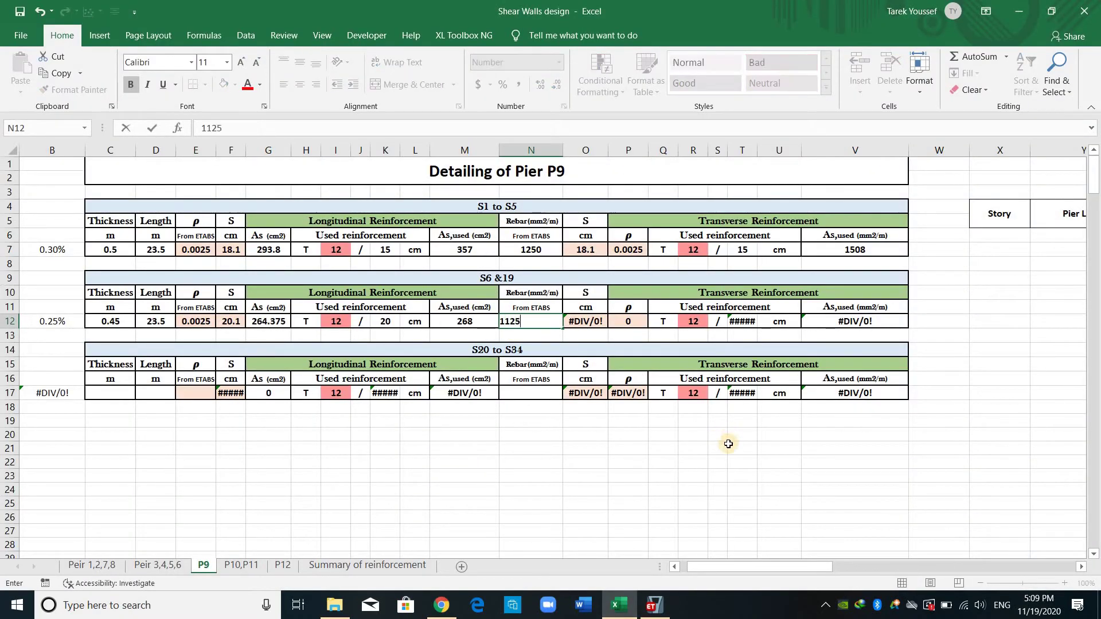
key(Return)
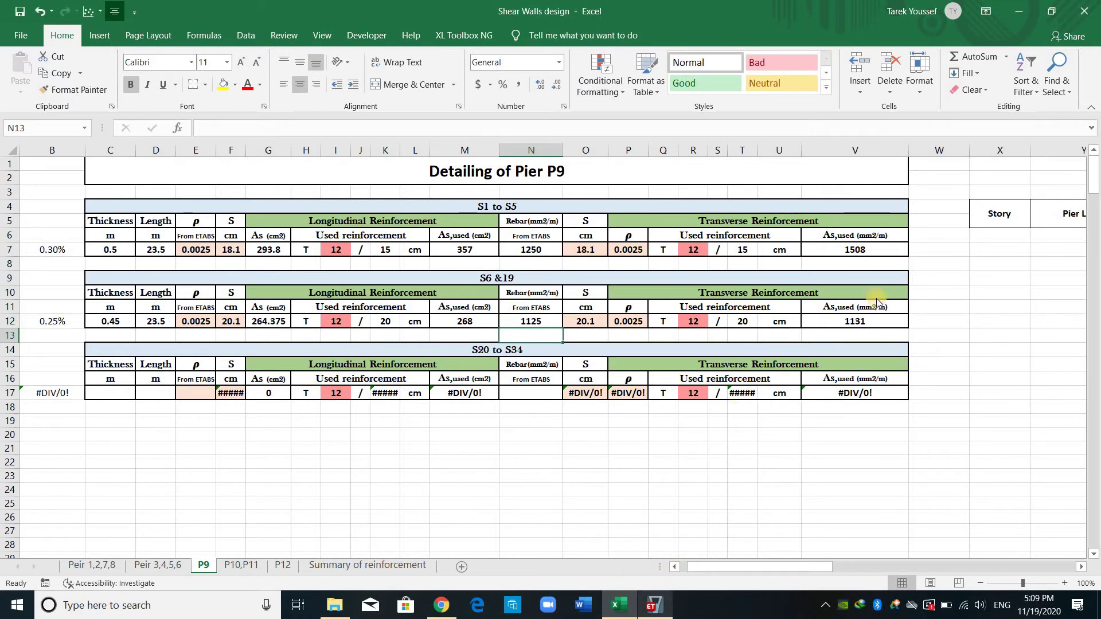
- Close the Story6 design details in ETABS and display the Pier Reinforcing Ratios as the shear wall design output
click(653, 605)
click(837, 25)
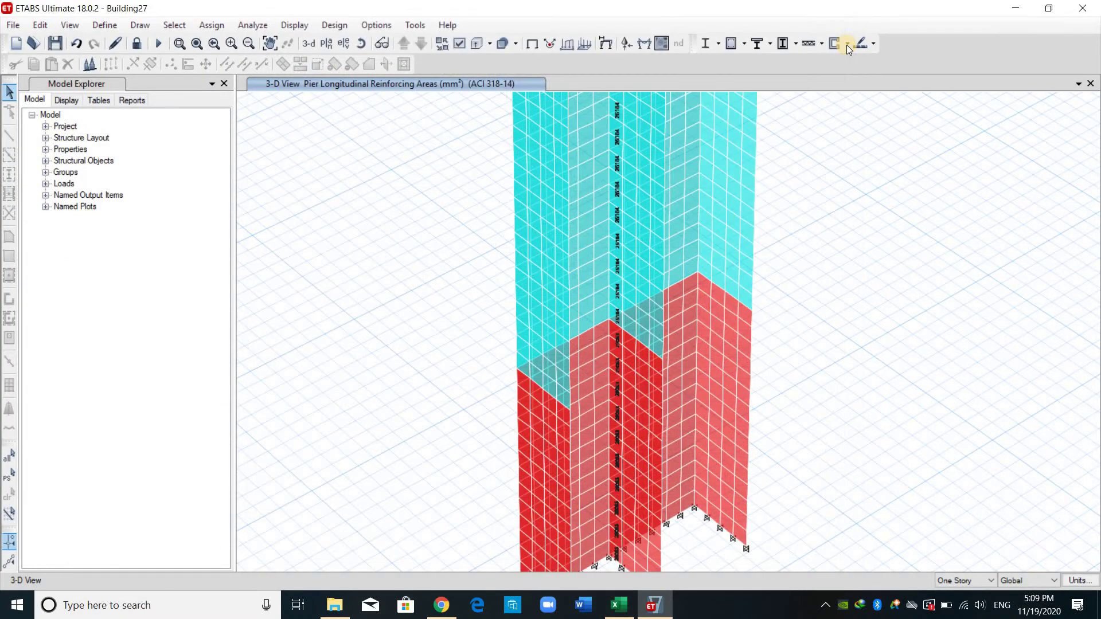
click(847, 44)
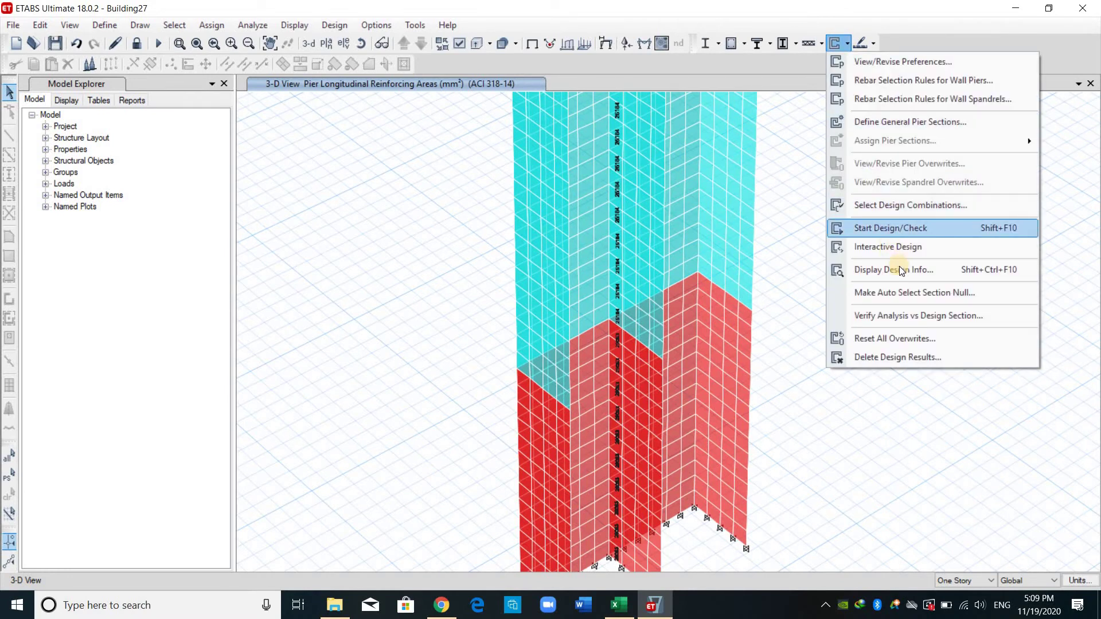
key(Return)
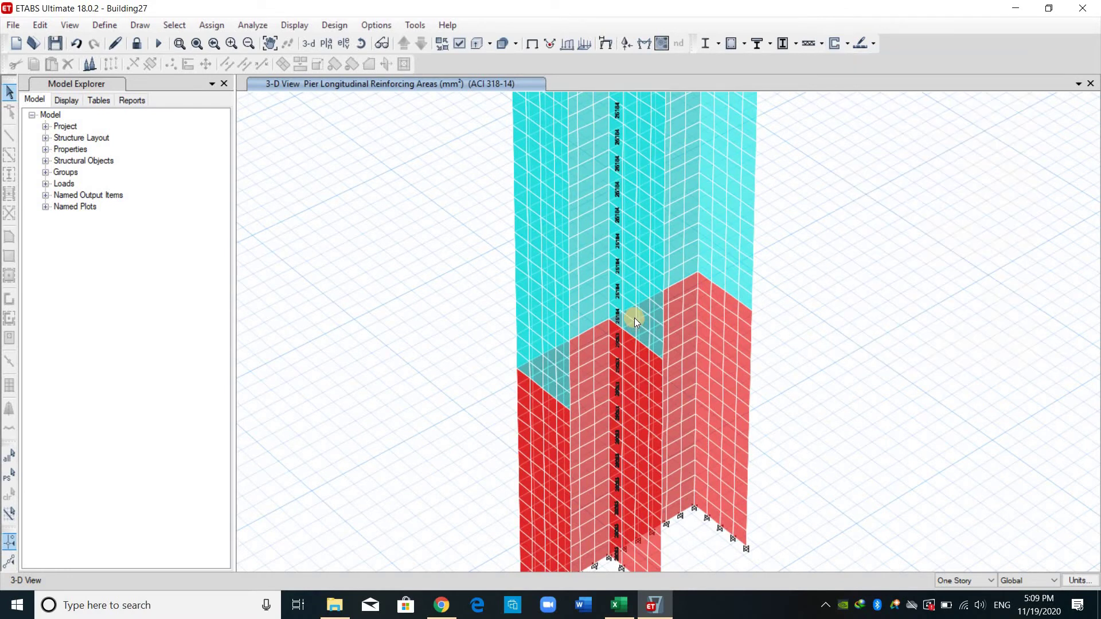
click(616, 354)
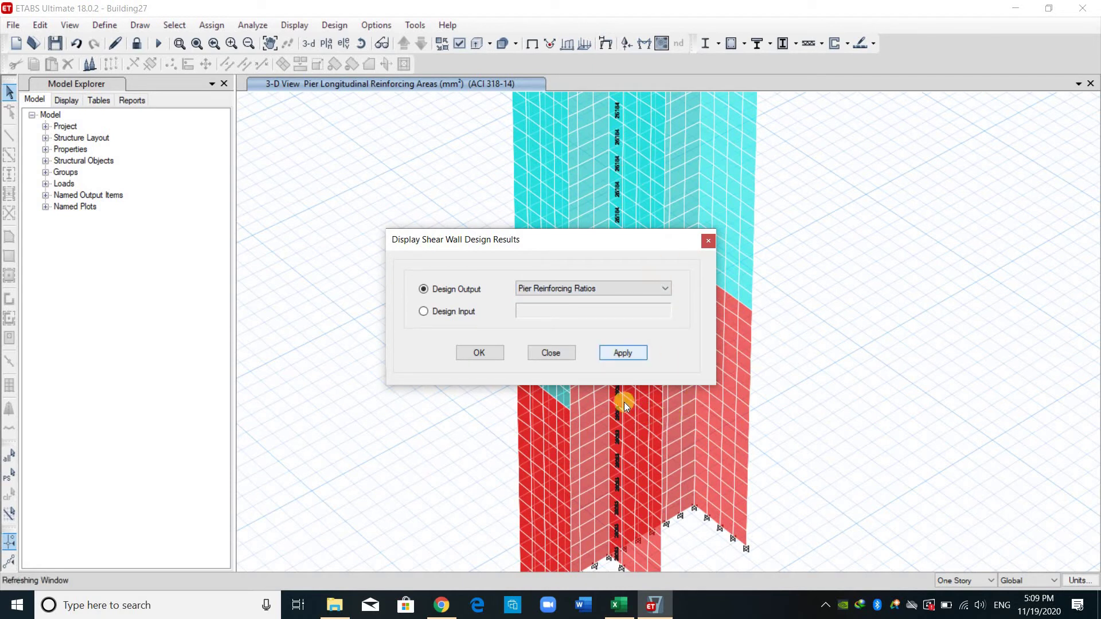
click(564, 352)
- Review the reinforcing ratios up pier P9, open its Story19 design details and compare them with the S6 & 19 row in Excel
mouse_move(626, 525)
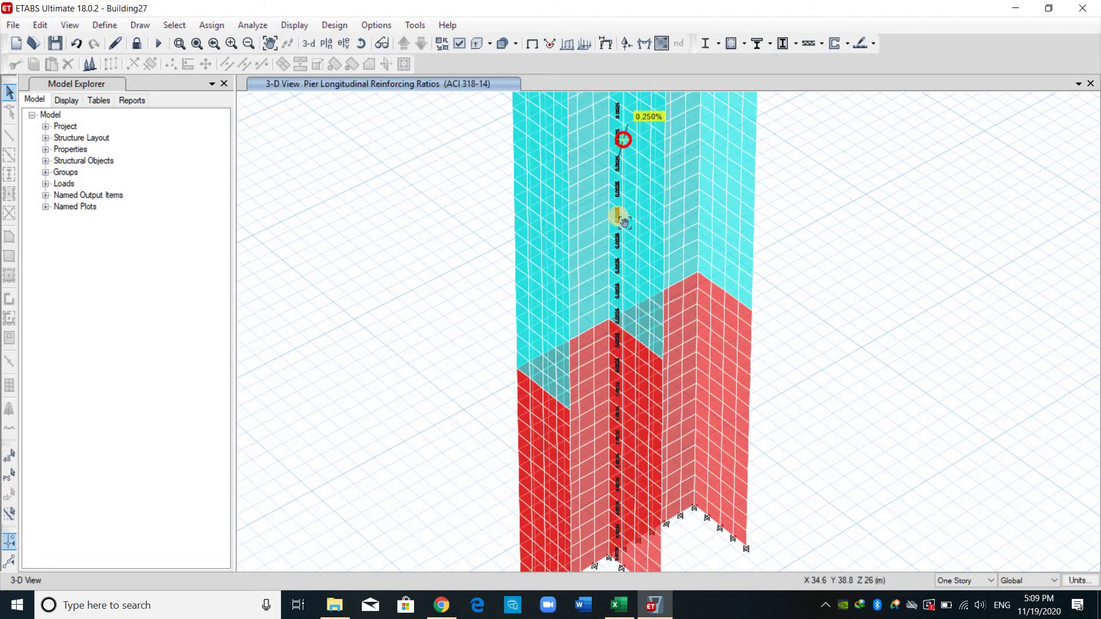
middle_drag(624, 223, 597, 303)
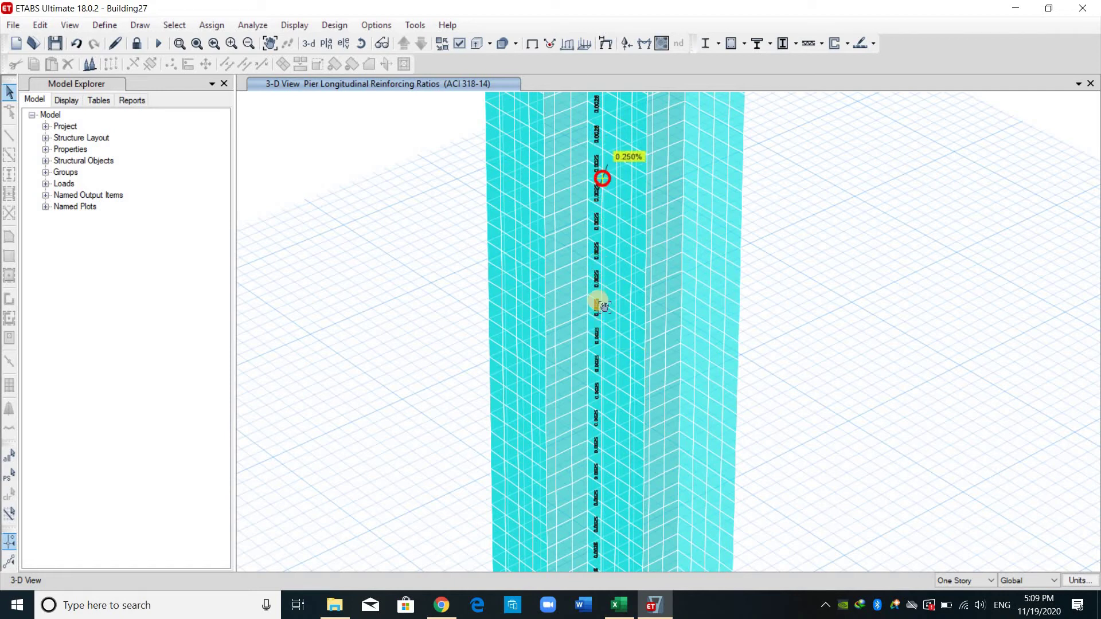
middle_drag(597, 300, 590, 494)
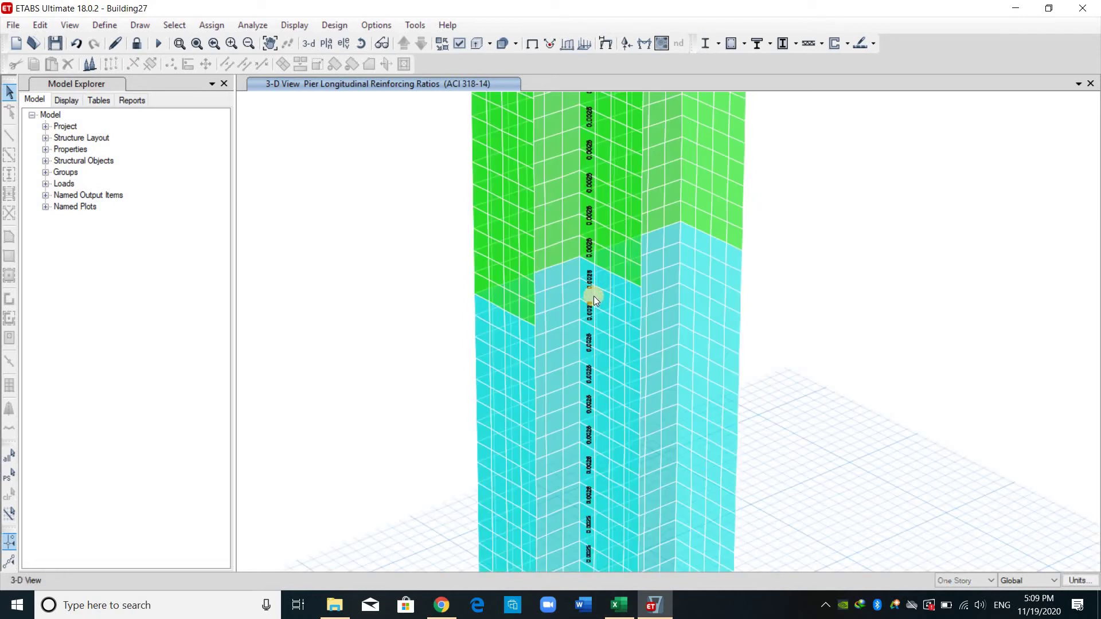
click(594, 296)
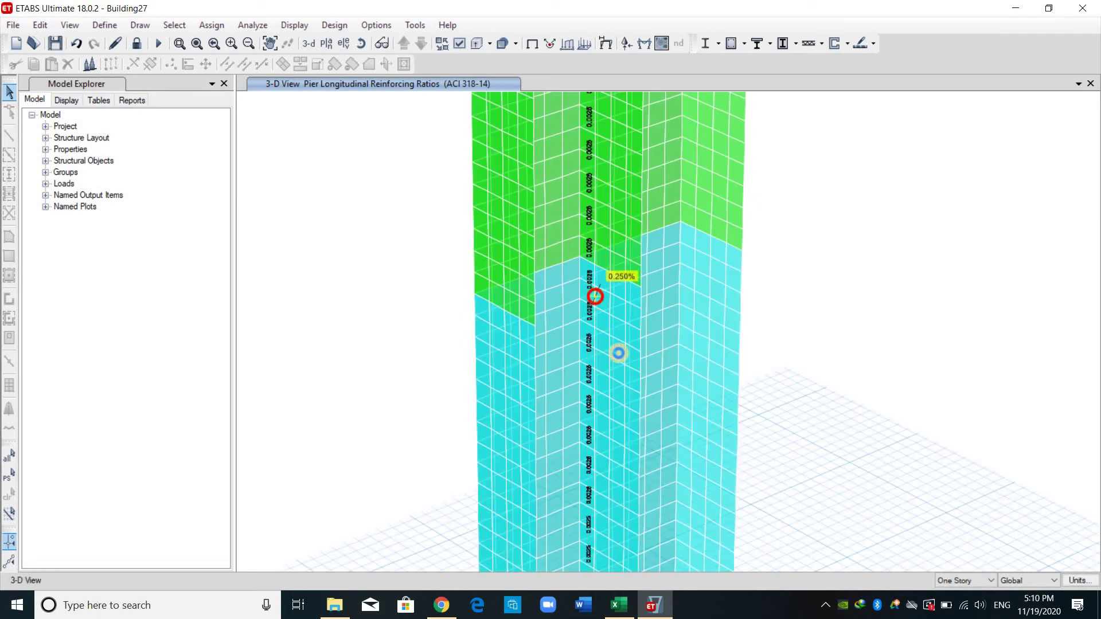
right_click(620, 359)
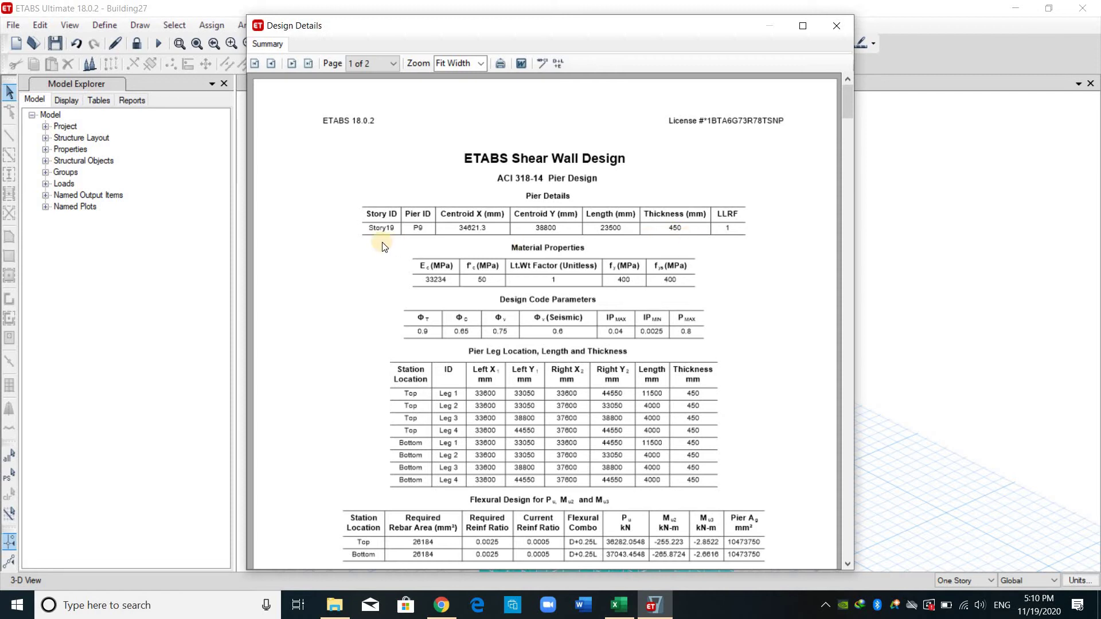
click(619, 605)
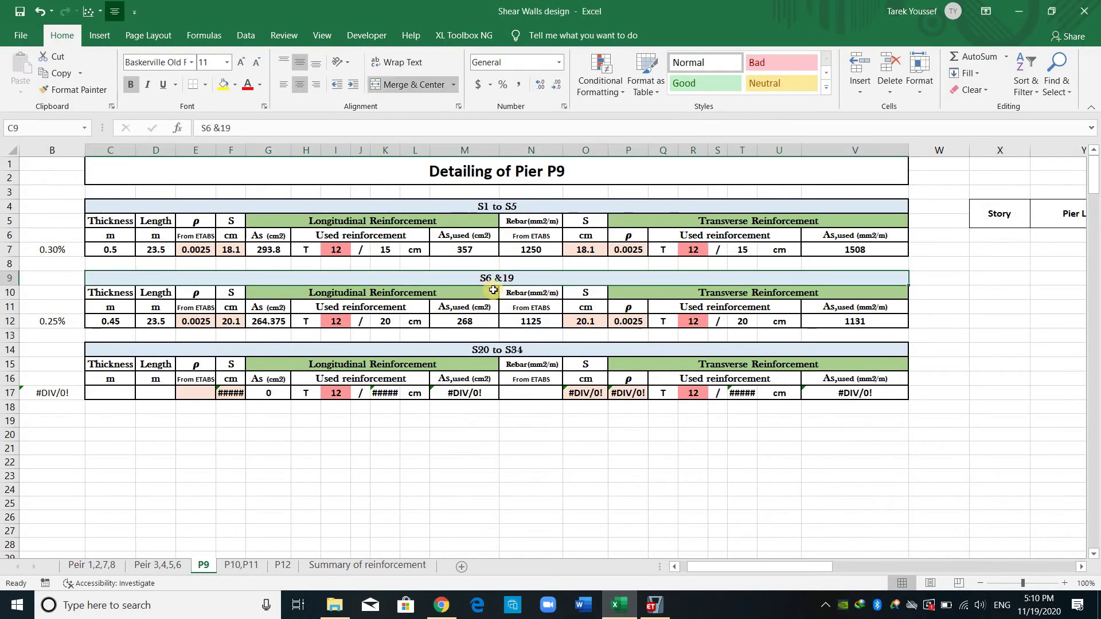
click(110, 324)
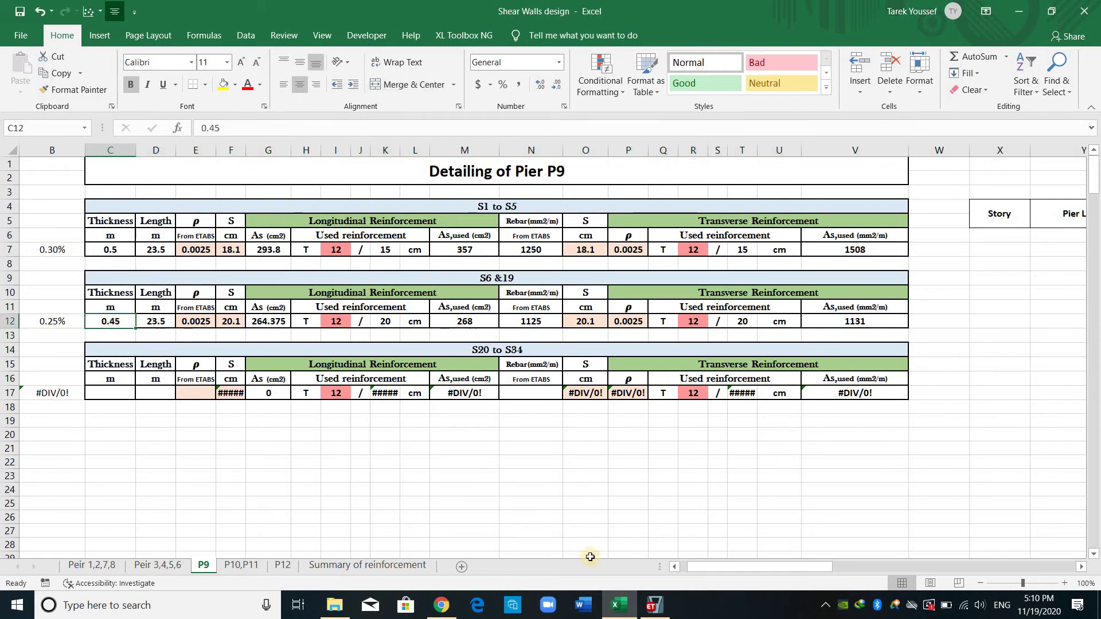
- In ETABS, close the Story19 details, review the longitudinal ratios up pier P9 and open its Story34 design details
click(657, 605)
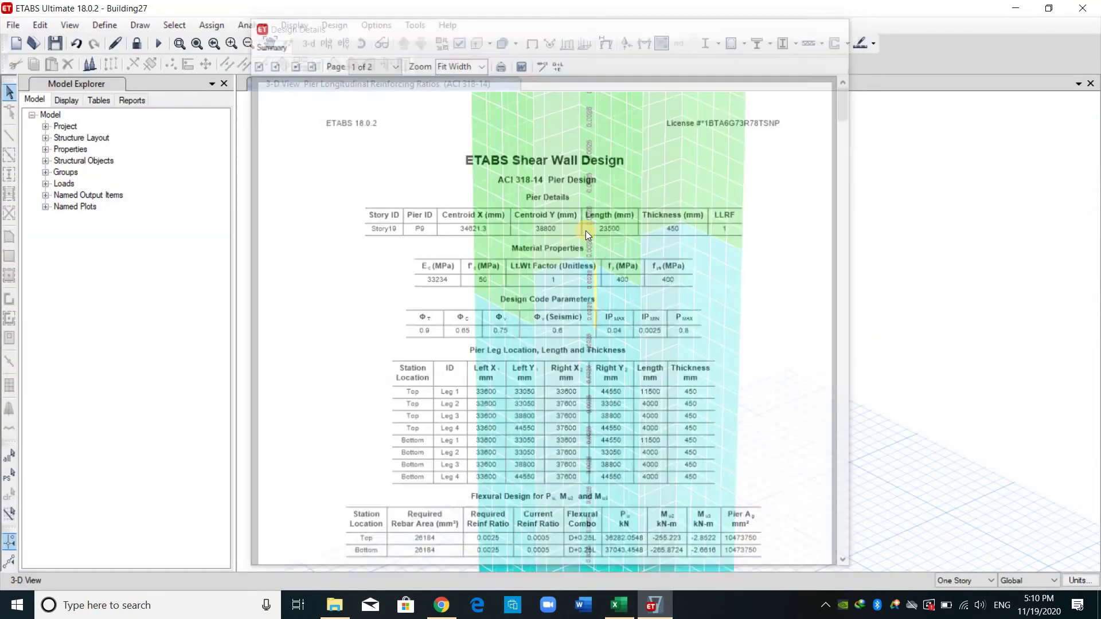
right_click(597, 229)
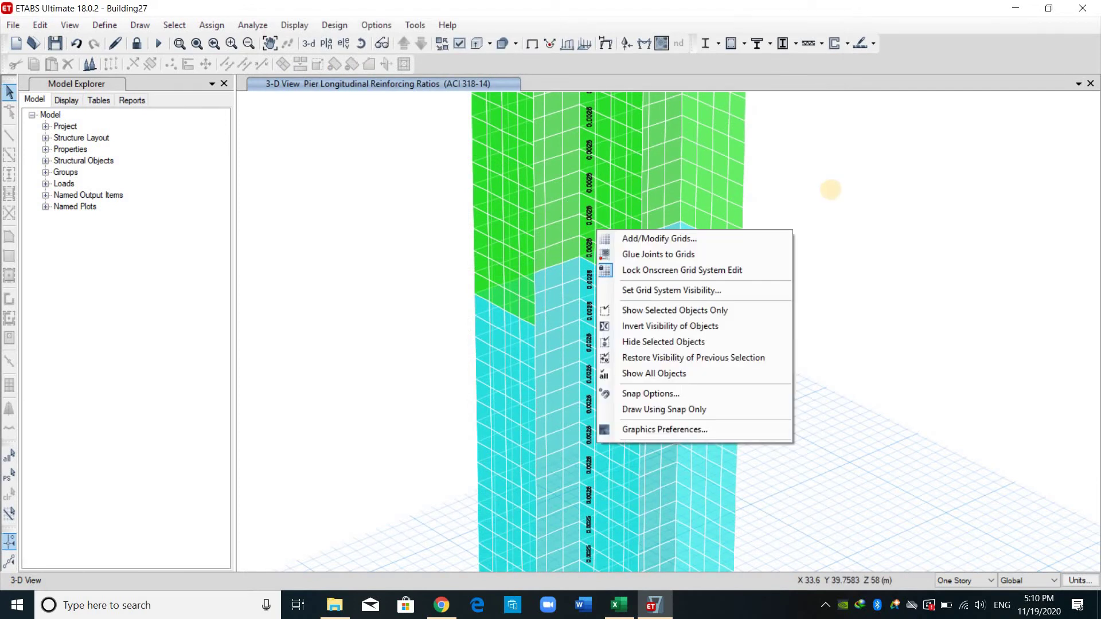
click(590, 143)
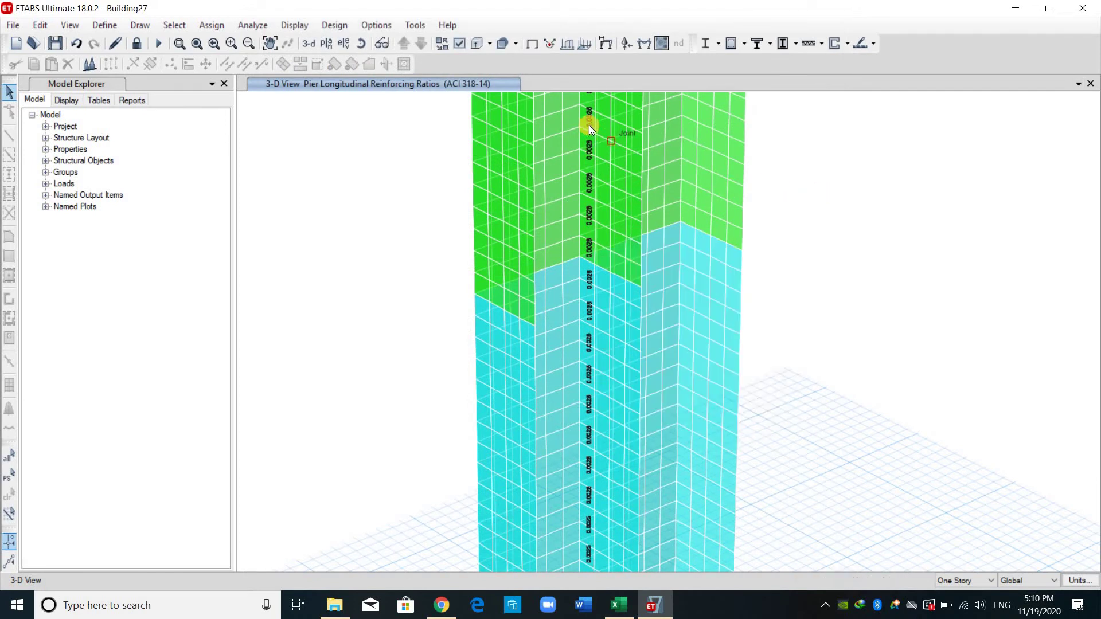
middle_drag(594, 126, 599, 520)
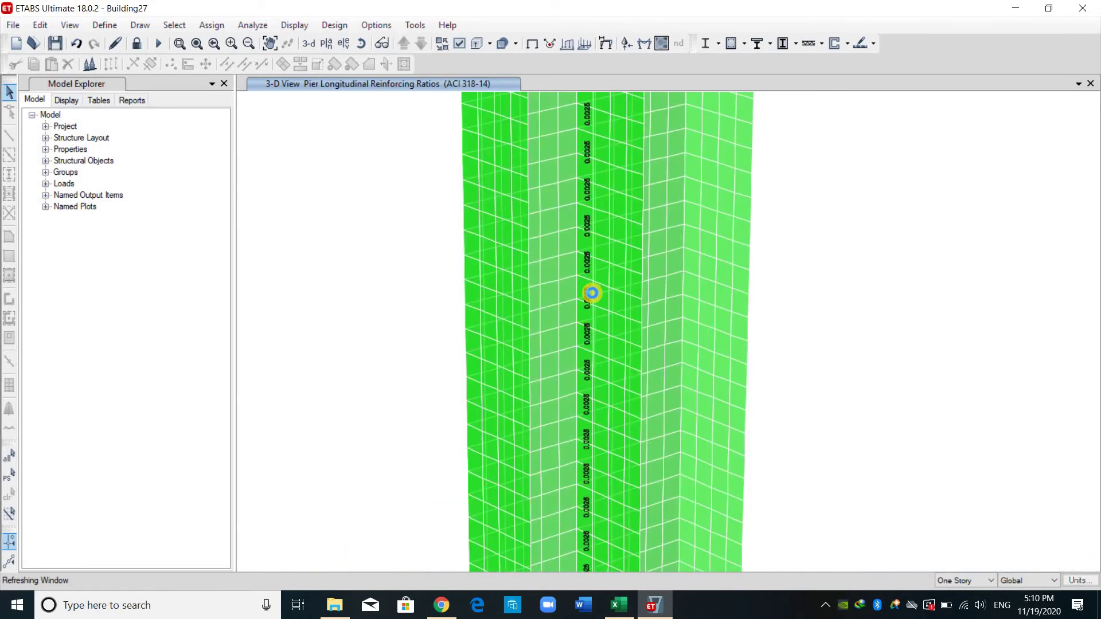
middle_drag(590, 253, 583, 386)
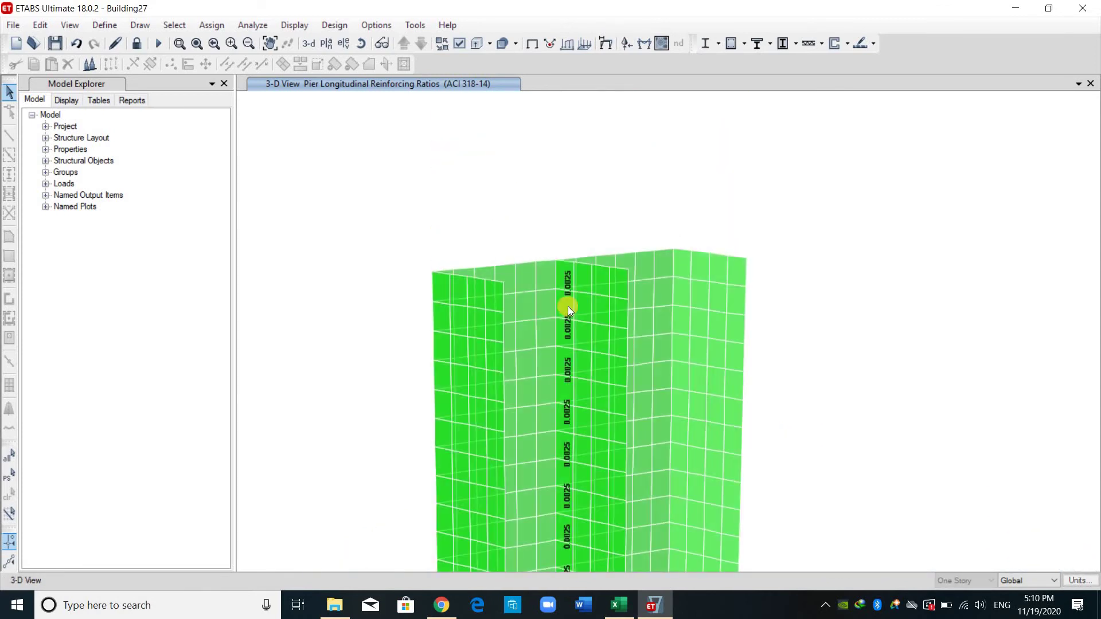
right_click(570, 304)
click(571, 304)
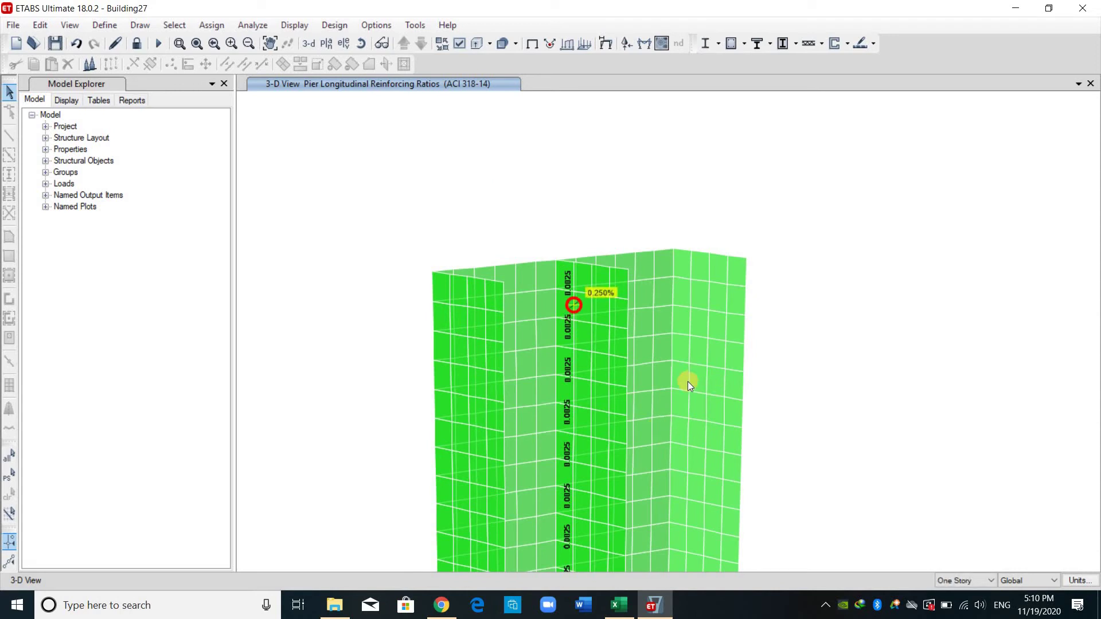
right_click(706, 311)
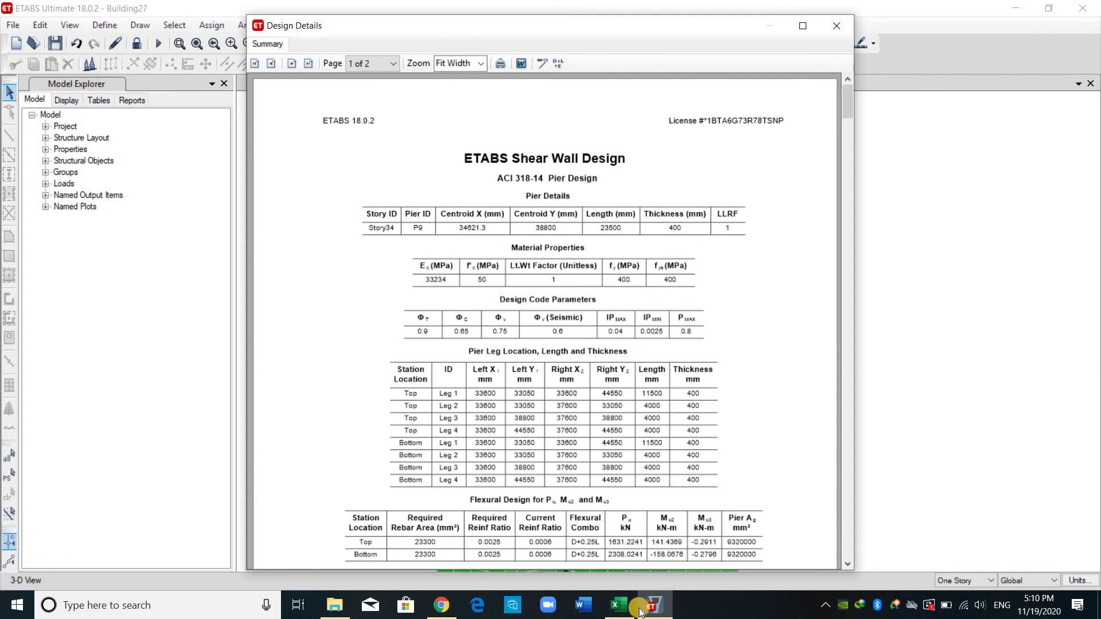
- In Excel, enter thickness 0.4 m, length 23.5 m and longitudinal ratio 0.0025 in C17:E17 for the S20 to S34 group
key(alt+Tab)
click(128, 393)
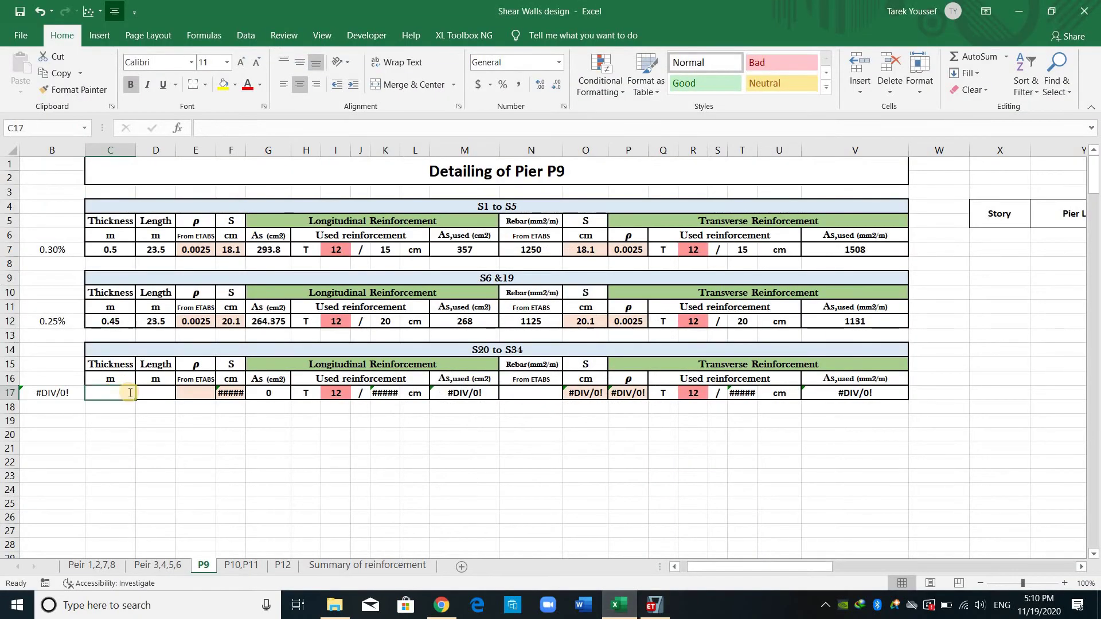
text(0.4)
key(Tab)
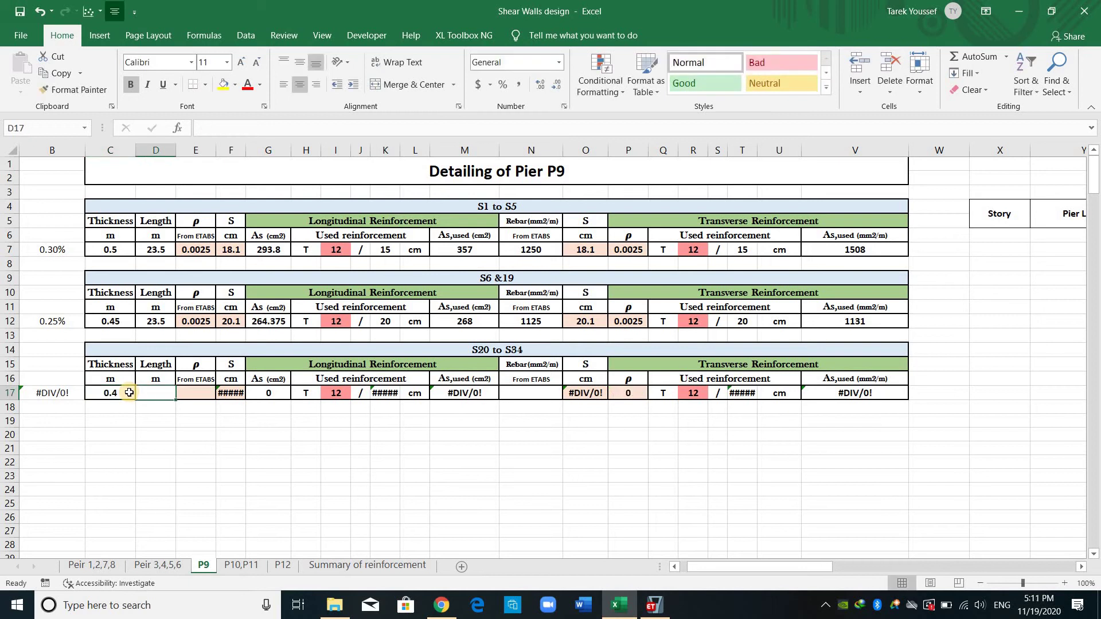
text(23.5)
key(Tab)
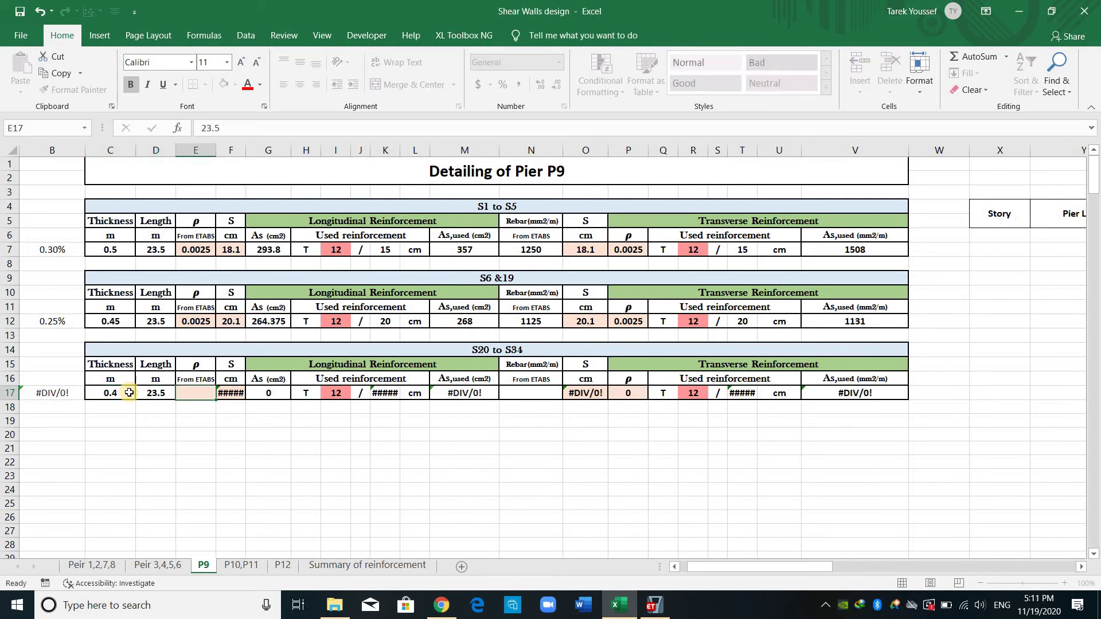
text(0.0025)
key(Return)
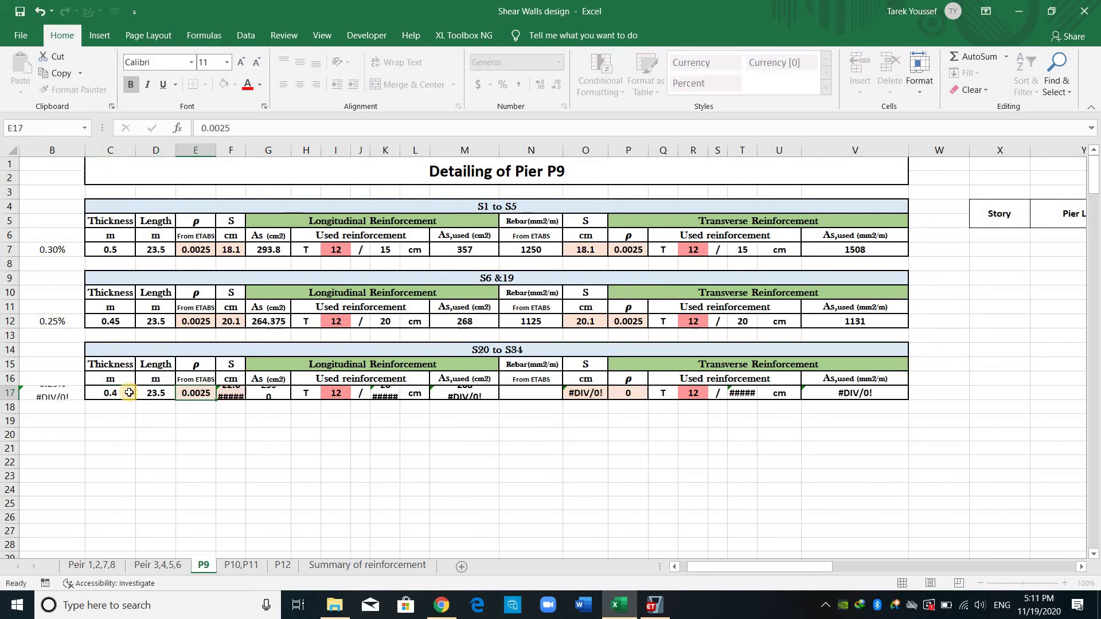
key(Right)
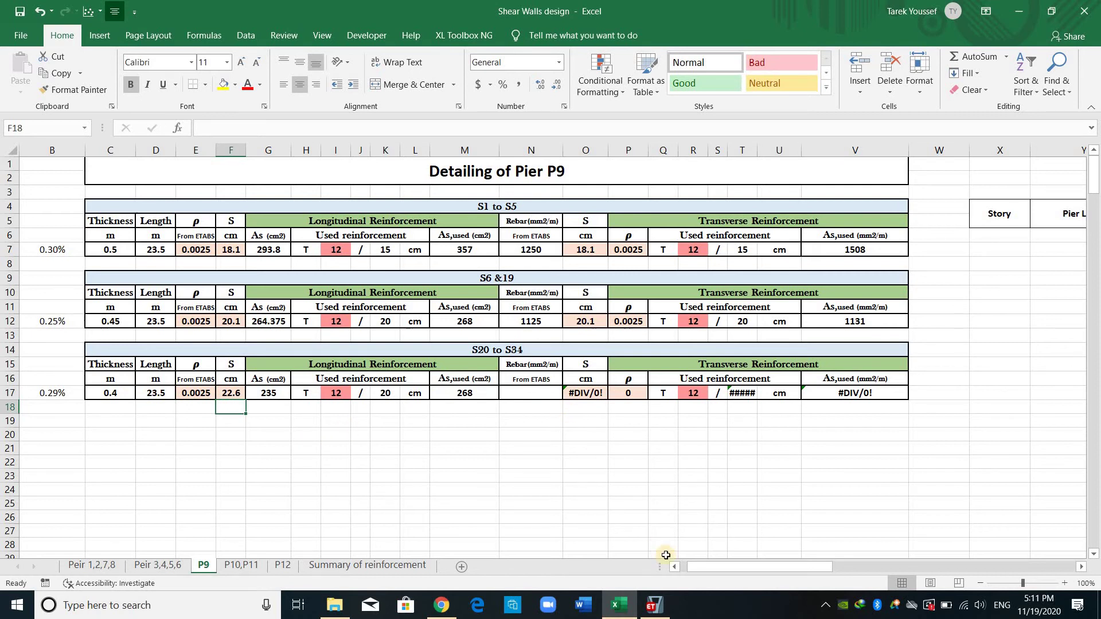
- Read the Story34 shear rebar of pier P9 in the ETABS details and enter 1000 in N17 of the Excel sheet
click(654, 605)
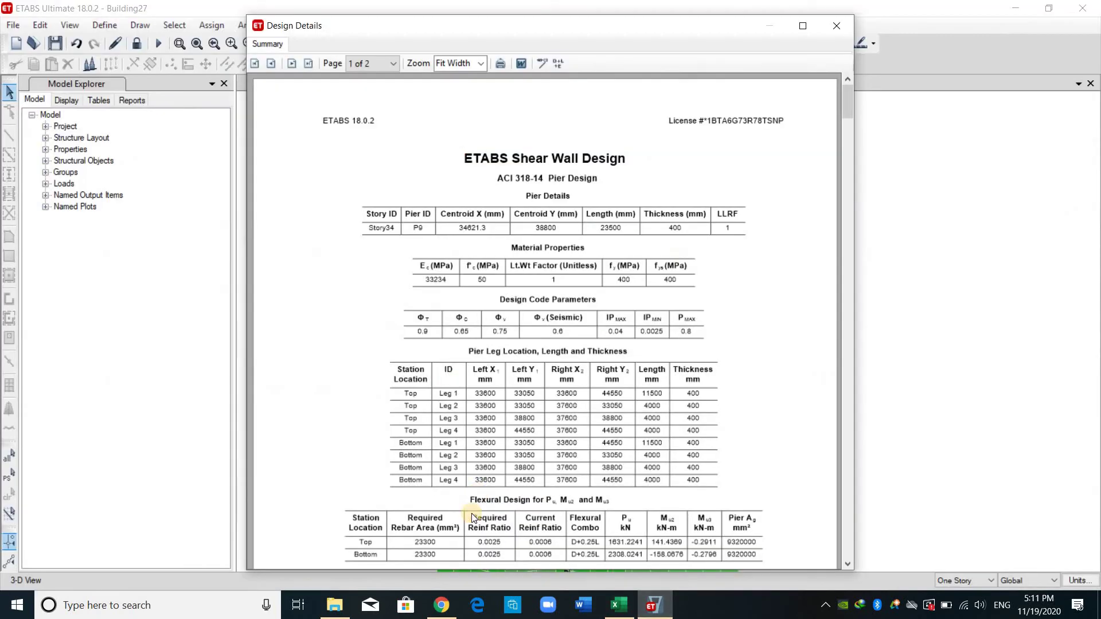
scroll(471, 514, down, 5)
click(618, 605)
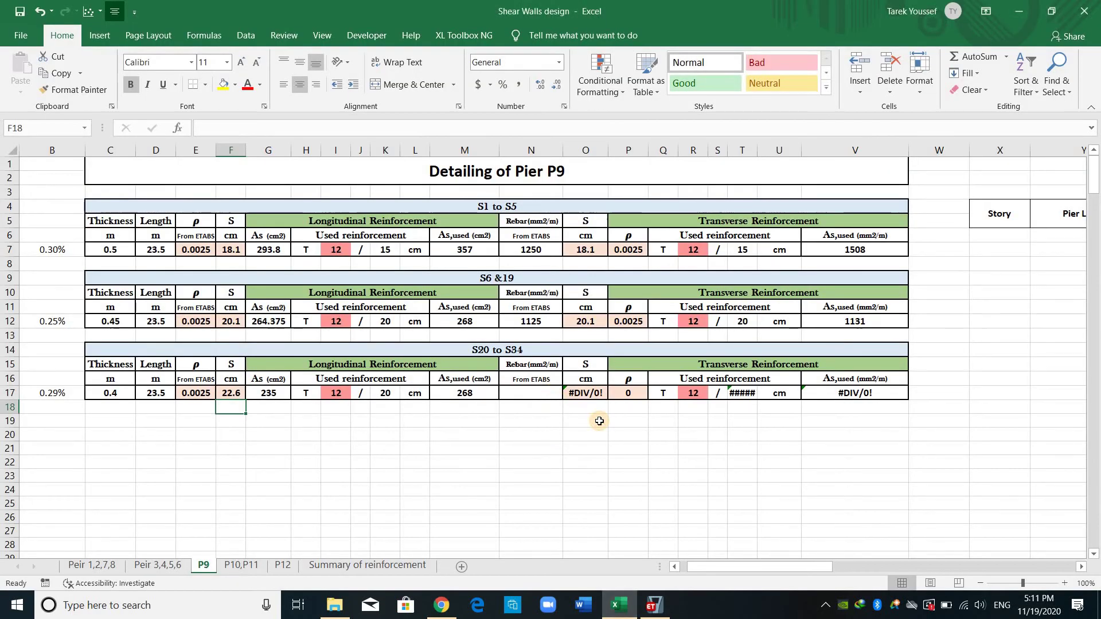
click(531, 394)
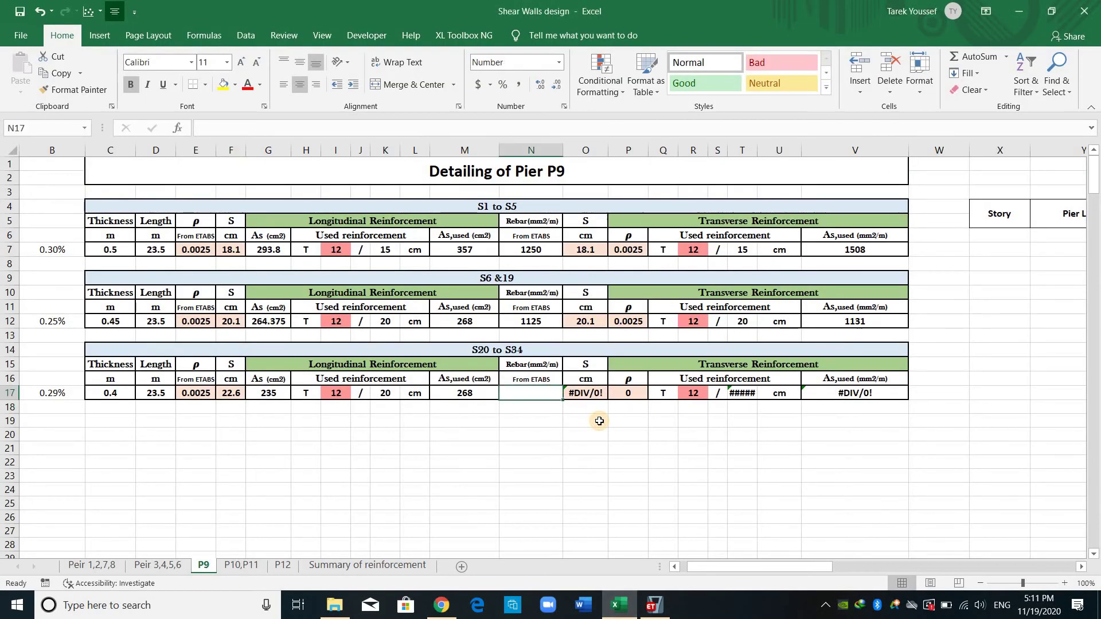
text(1000)
key(Return)
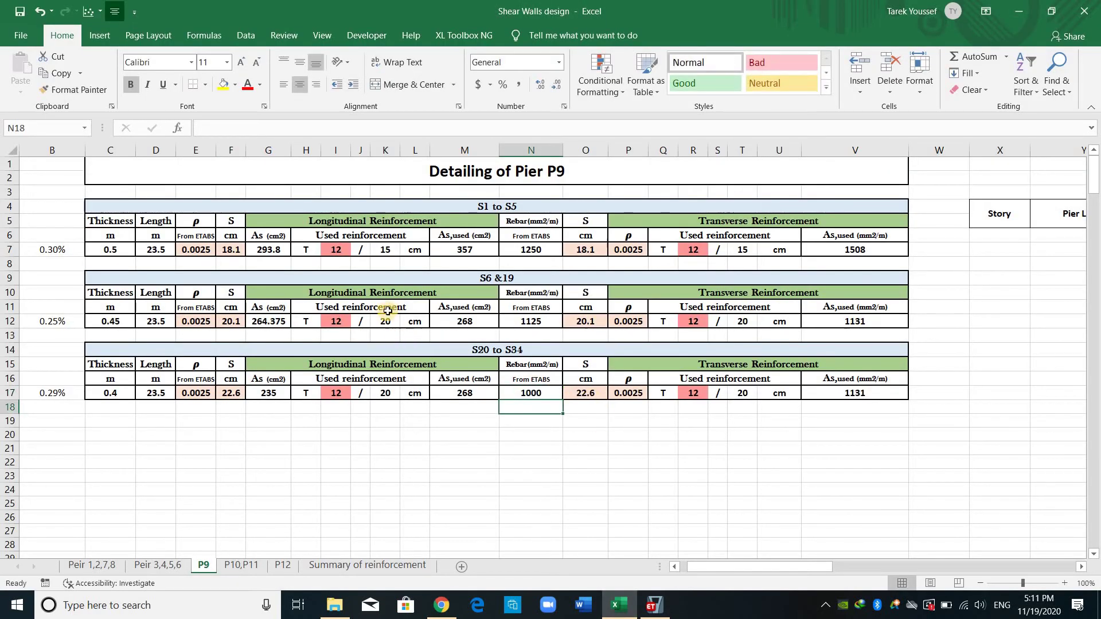
click(339, 394)
- Review the floor groups and wall thicknesses on the Summary of reinforcement sheet and save the workbook
click(396, 564)
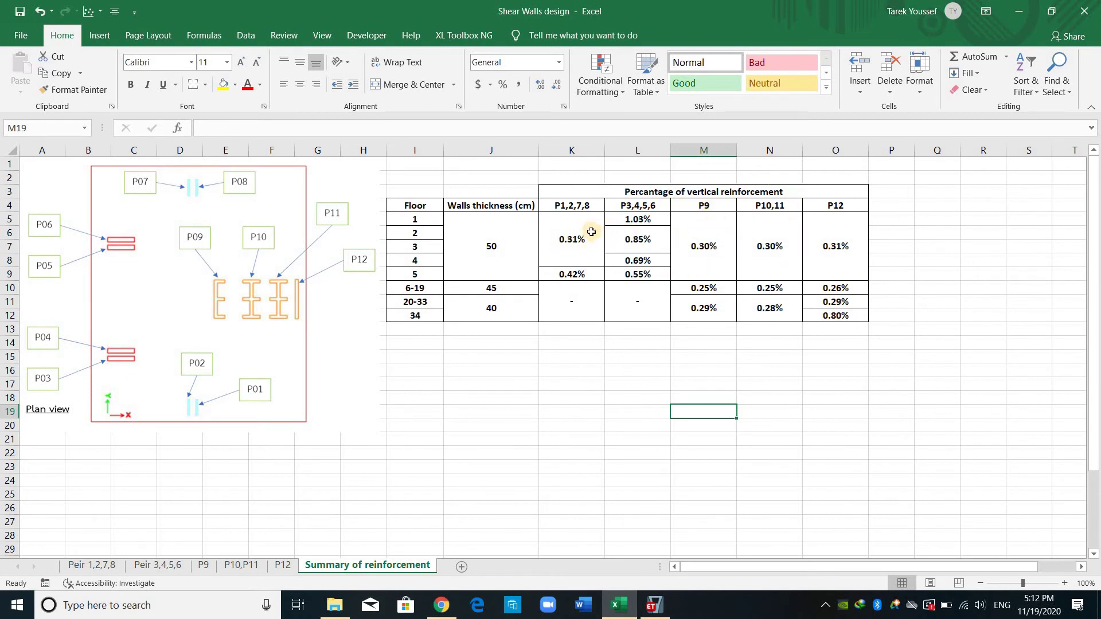
drag(415, 219, 415, 302)
click(837, 357)
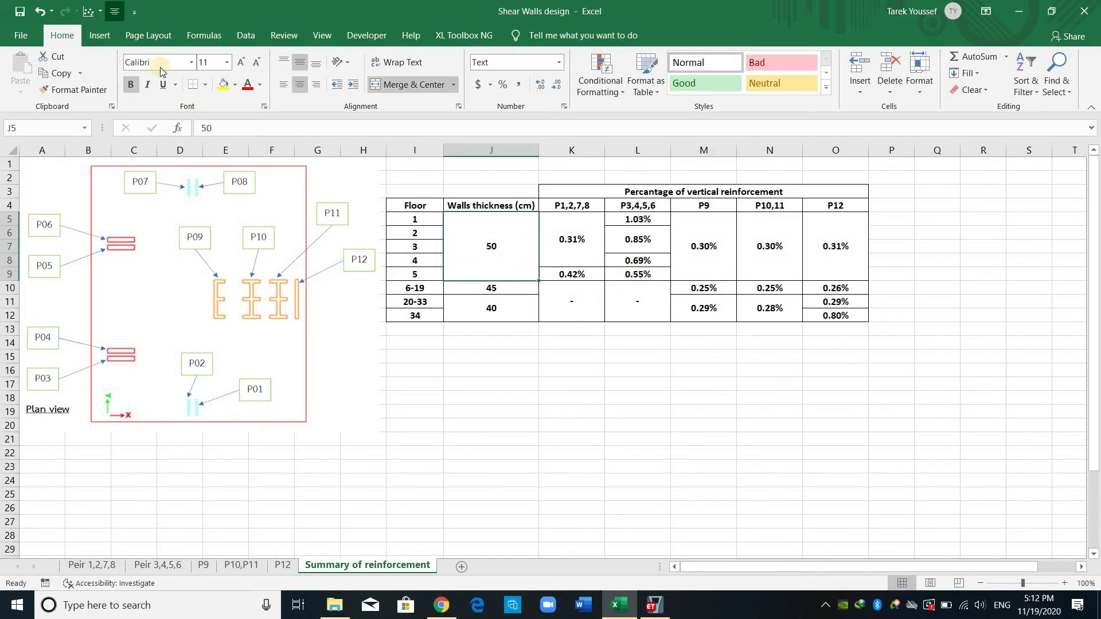
click(21, 10)
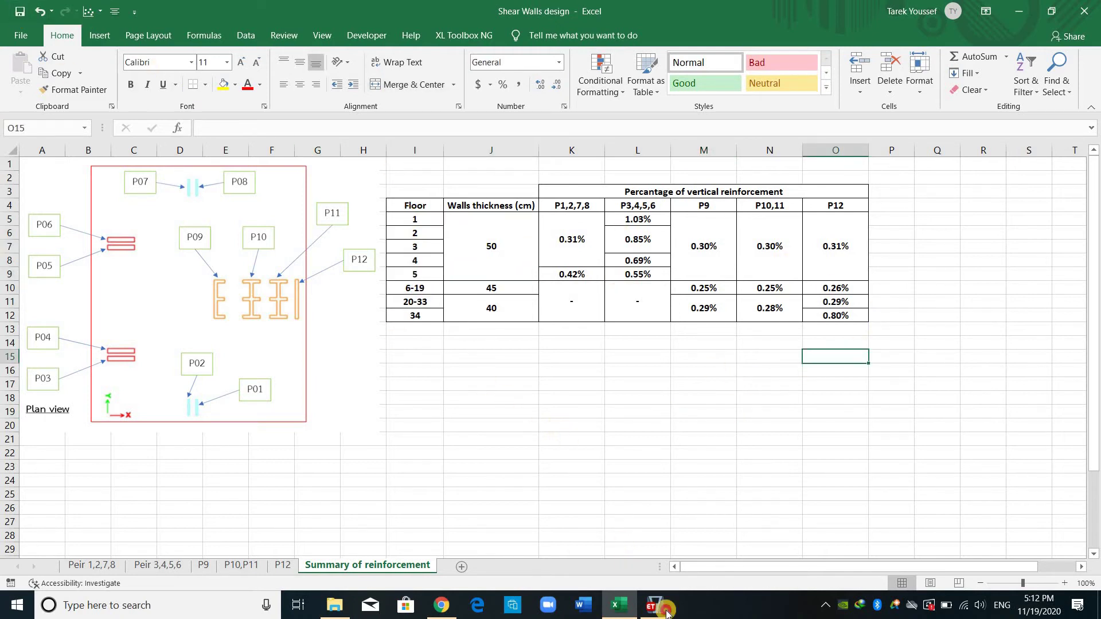
- Close the Story34 design details in ETABS and review the Peir 1,2,7,8 detailing sheet in Excel
key(alt+Tab)
click(841, 25)
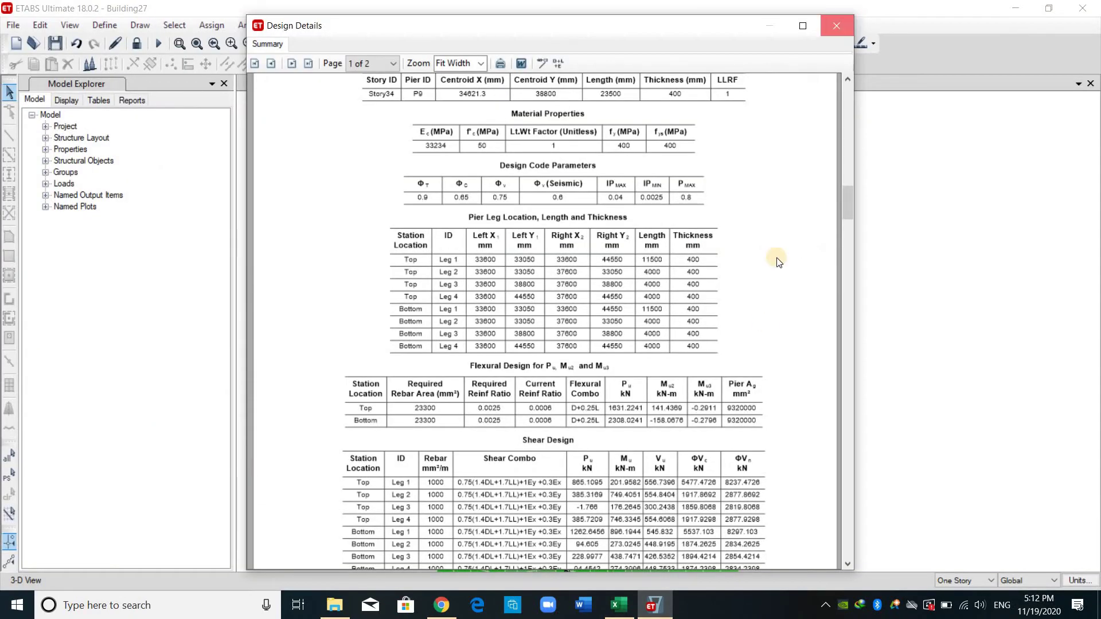
key(alt+Tab)
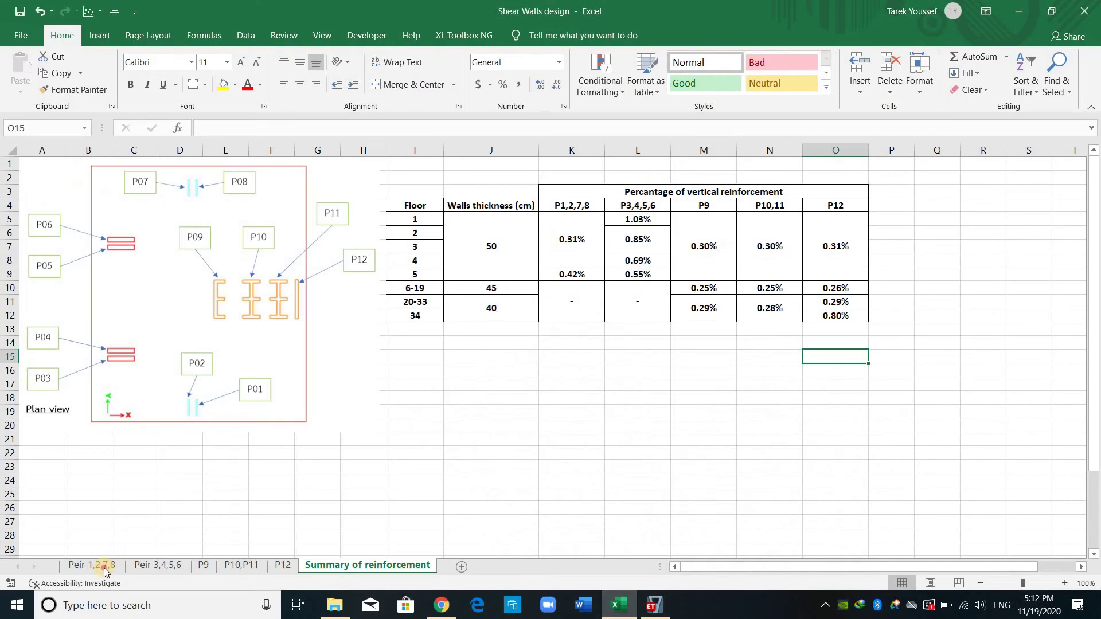
click(95, 565)
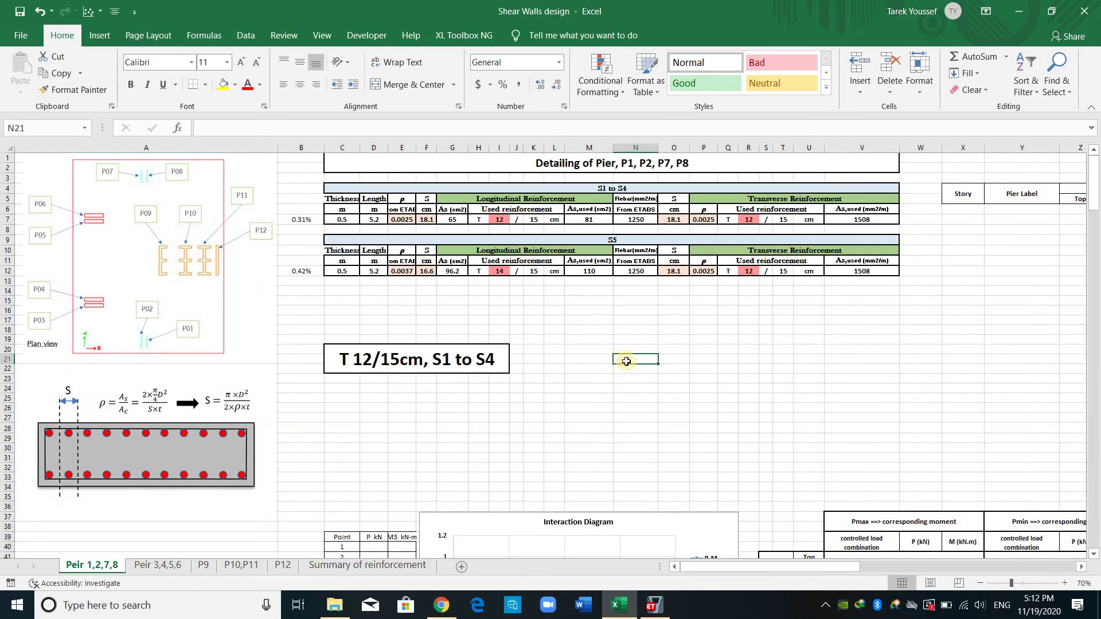
ctrl+scroll(725, 451, up, 1)
scroll(746, 327, left, 1)
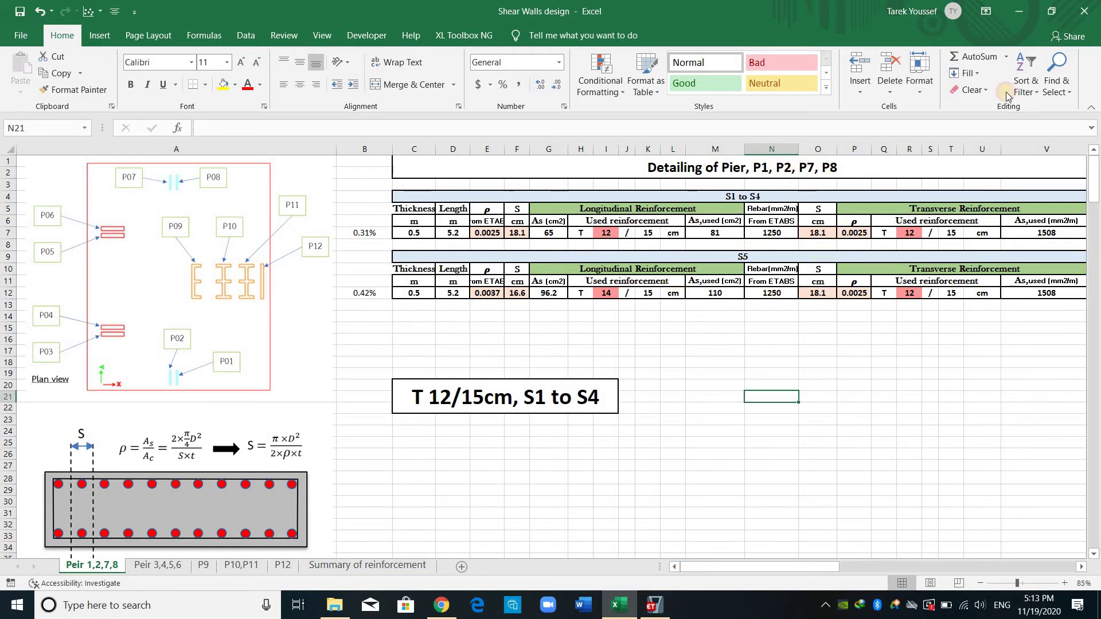
- In ETABS, add a pier section named "P1: S1 to S4" with 50 MPa as its base material
click(653, 605)
click(846, 44)
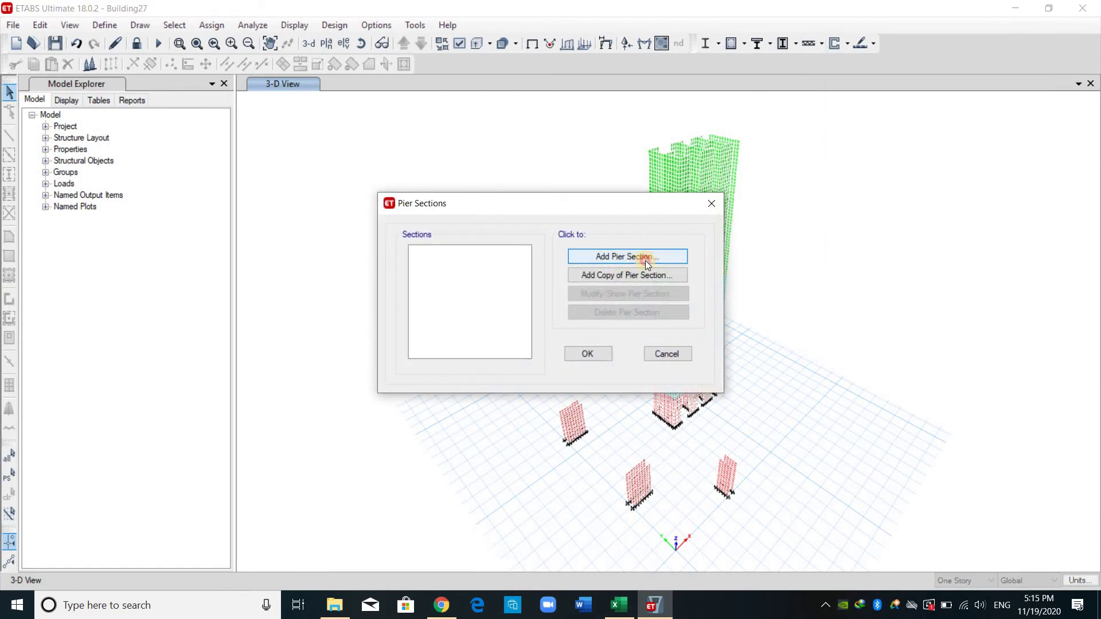
click(597, 257)
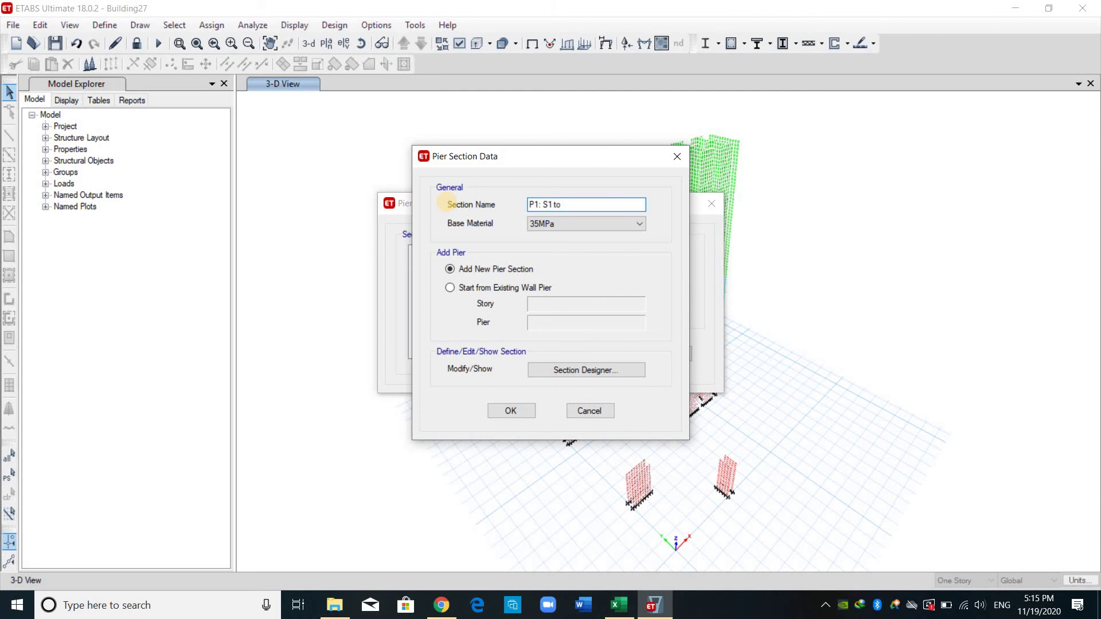
click(546, 225)
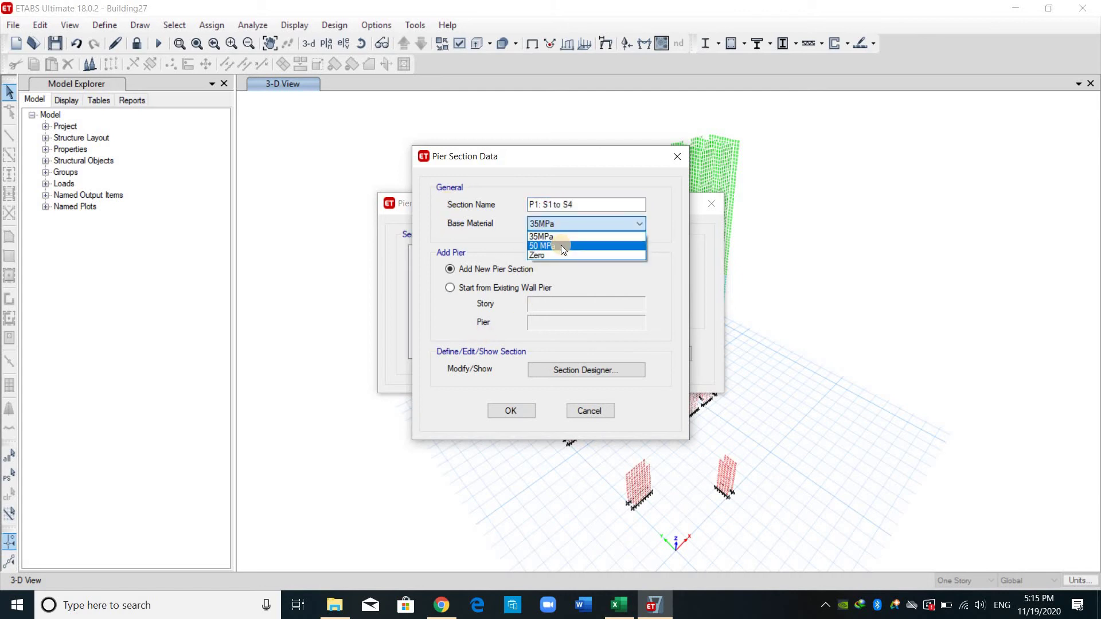
click(560, 246)
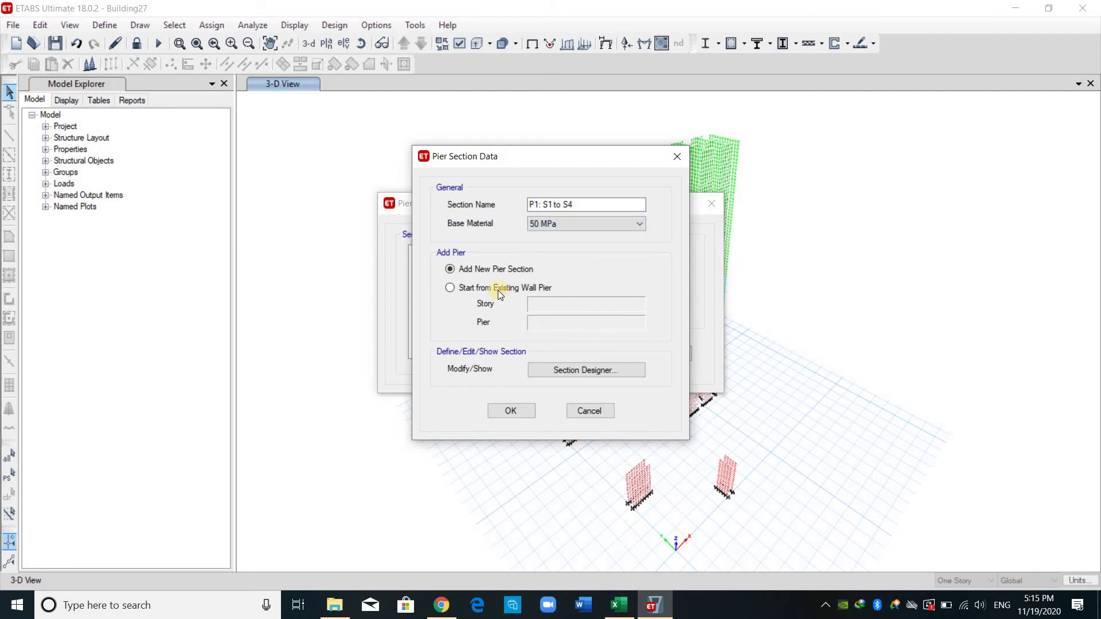
- Try starting the section from existing wall pier P1 at Story4, inspect it in Section Designer and cancel
click(555, 288)
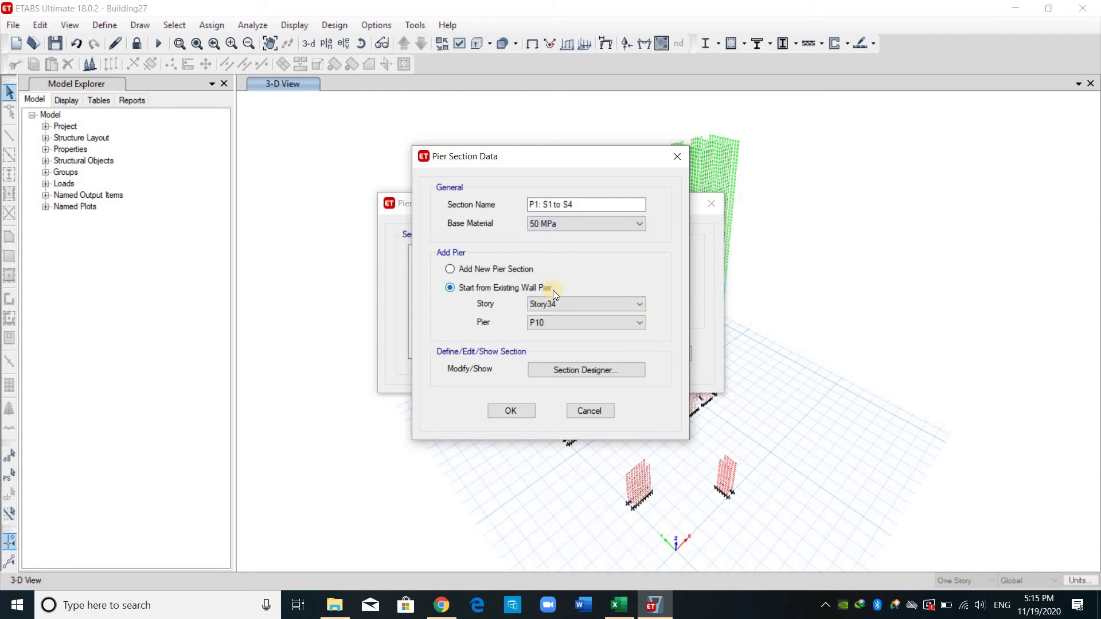
click(584, 304)
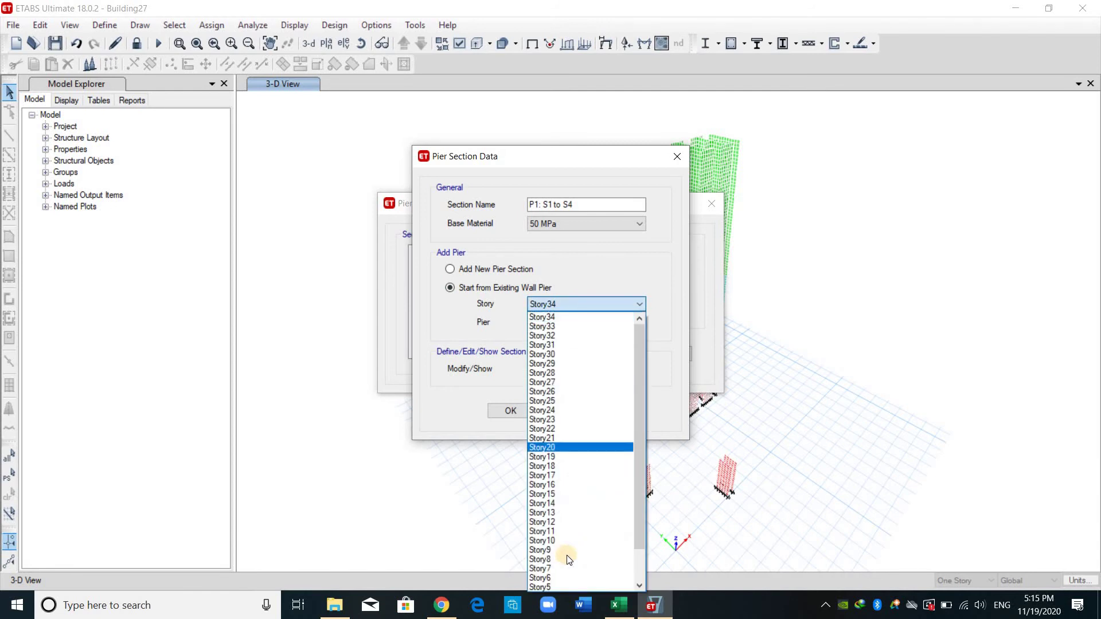
scroll(567, 555, down, 2)
click(551, 322)
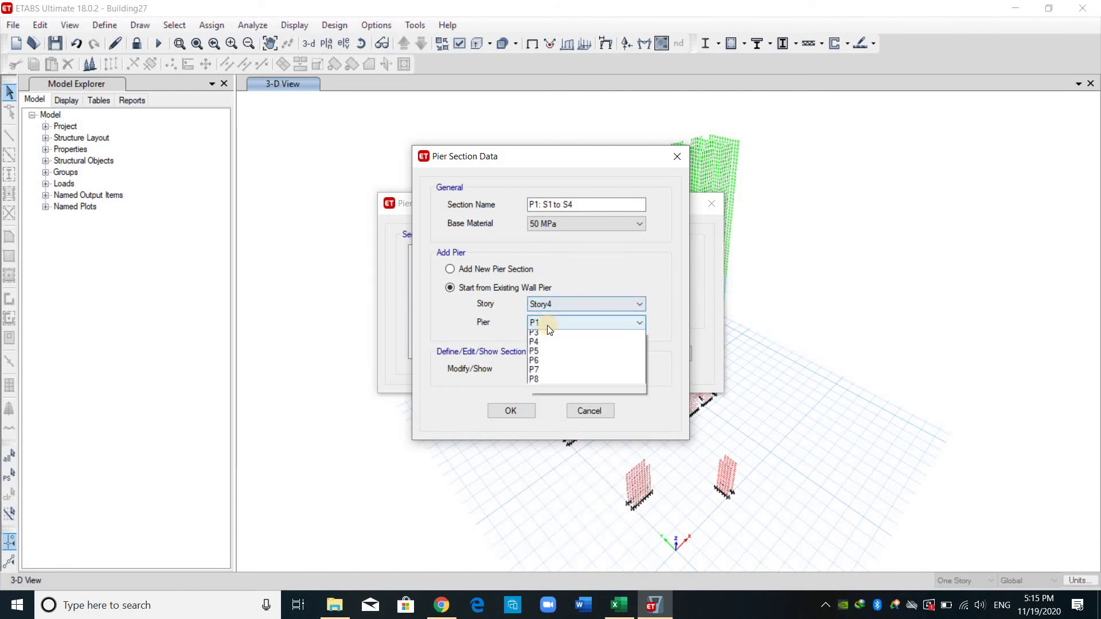
click(593, 371)
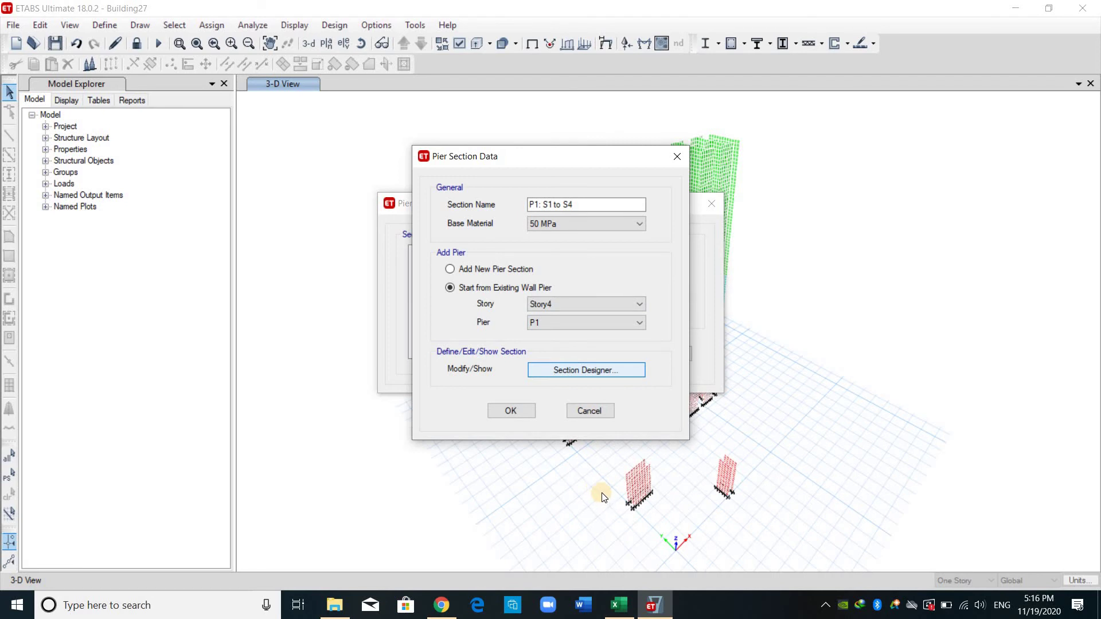
click(579, 370)
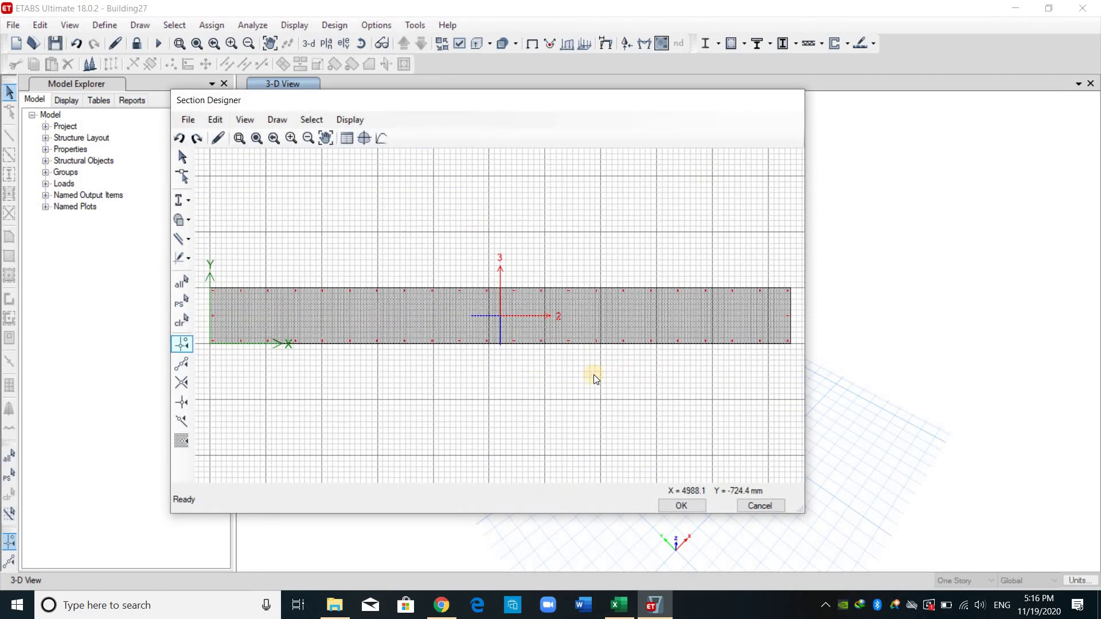
click(761, 506)
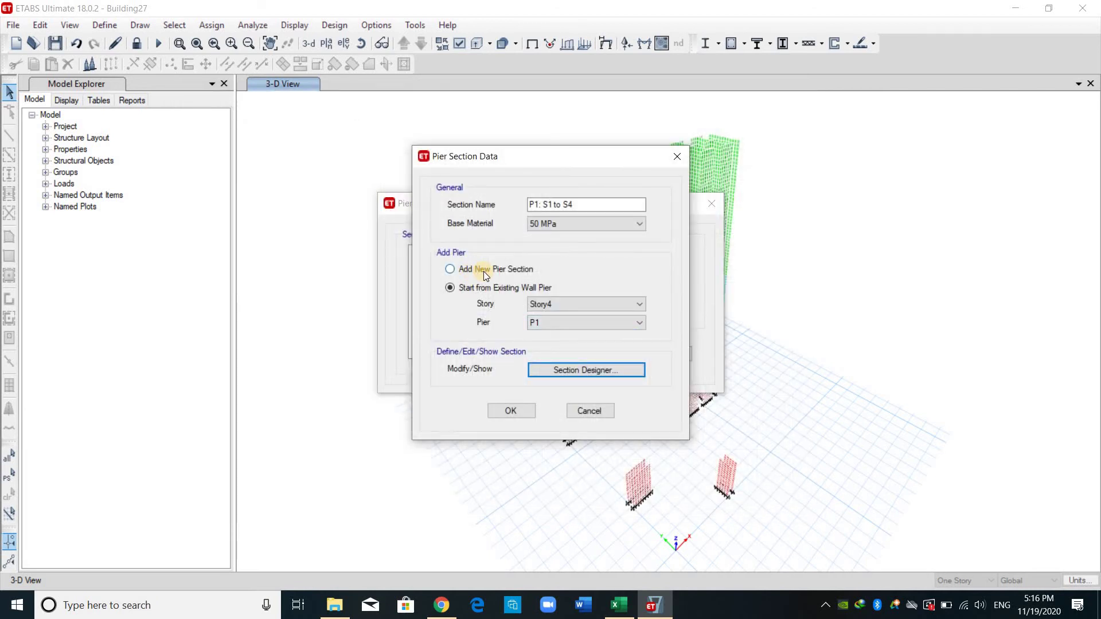
- Set the P1: S1 to S4 section as a new pier section and open it in Section Designer
click(483, 271)
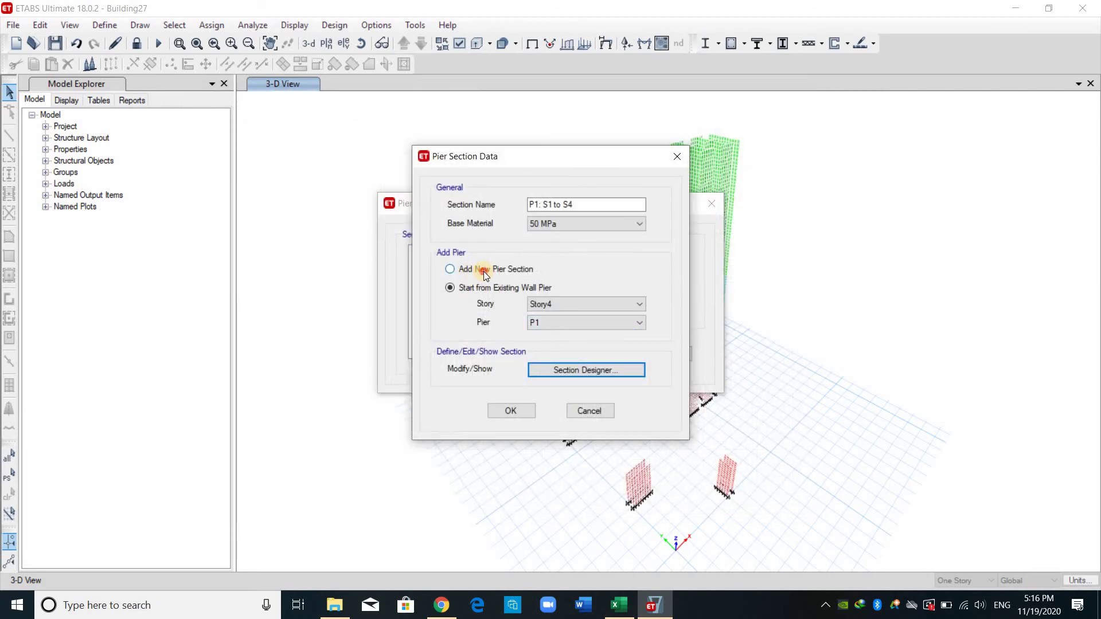
click(597, 373)
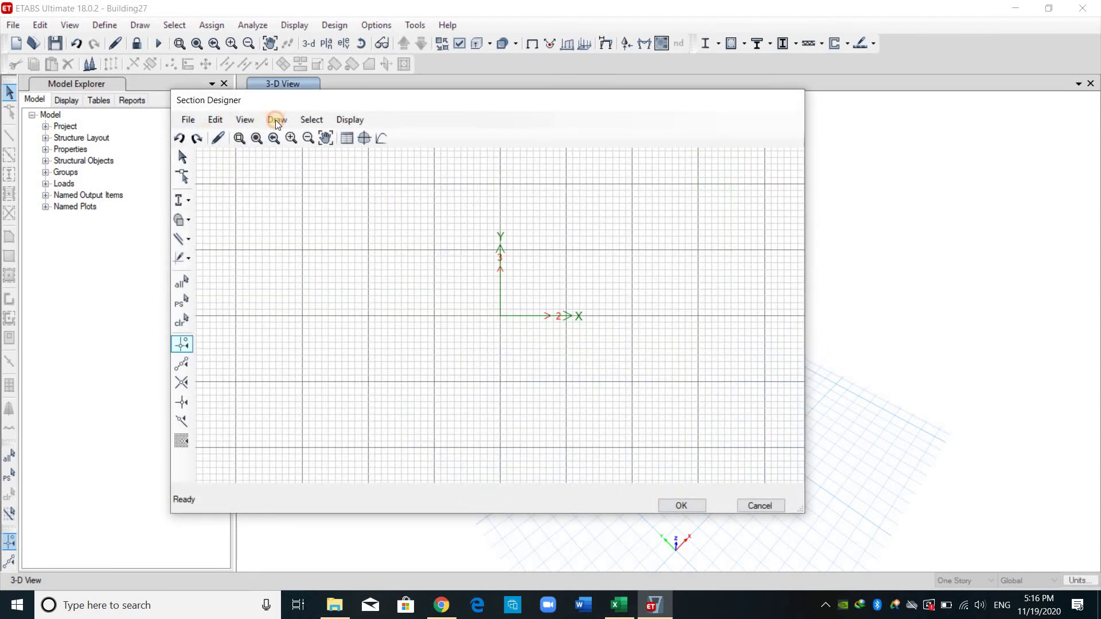
- Draw a rectangular concrete shape centred on the origin of the section
click(278, 119)
mouse_move(344, 198)
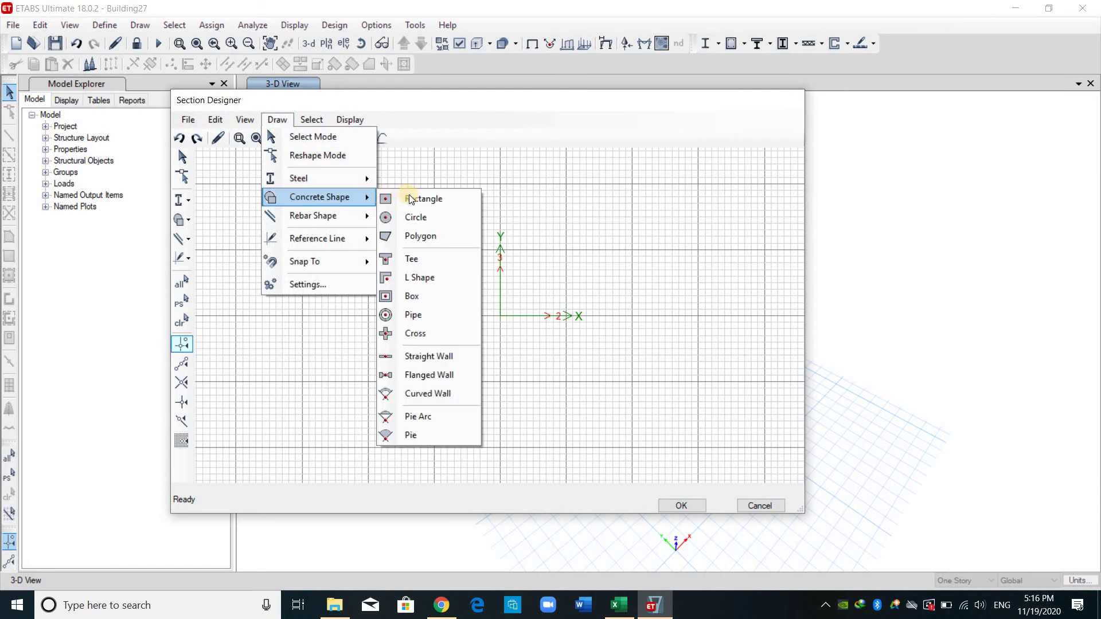
click(425, 199)
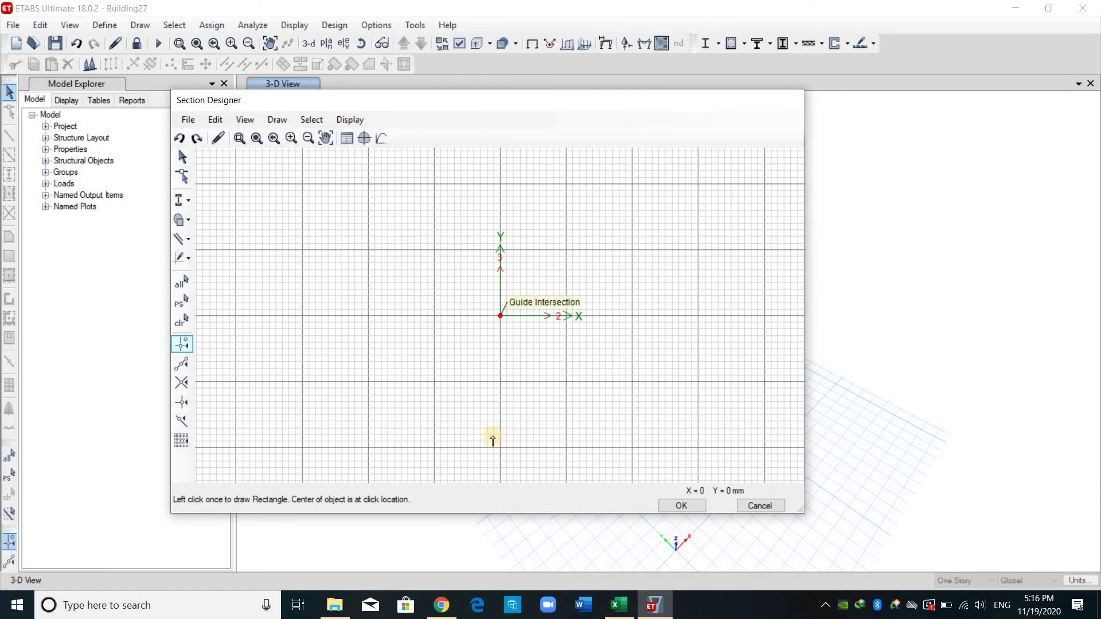
click(498, 319)
- Set the concrete rectangle's height to 500 mm and its width to 5200 mm
right_click(541, 339)
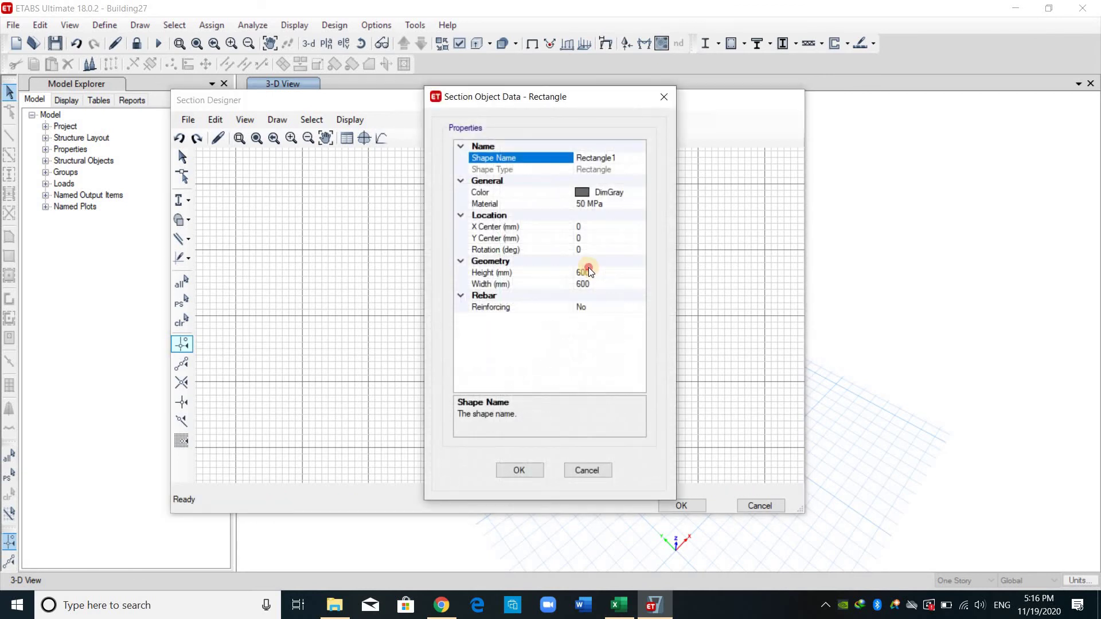
click(559, 272)
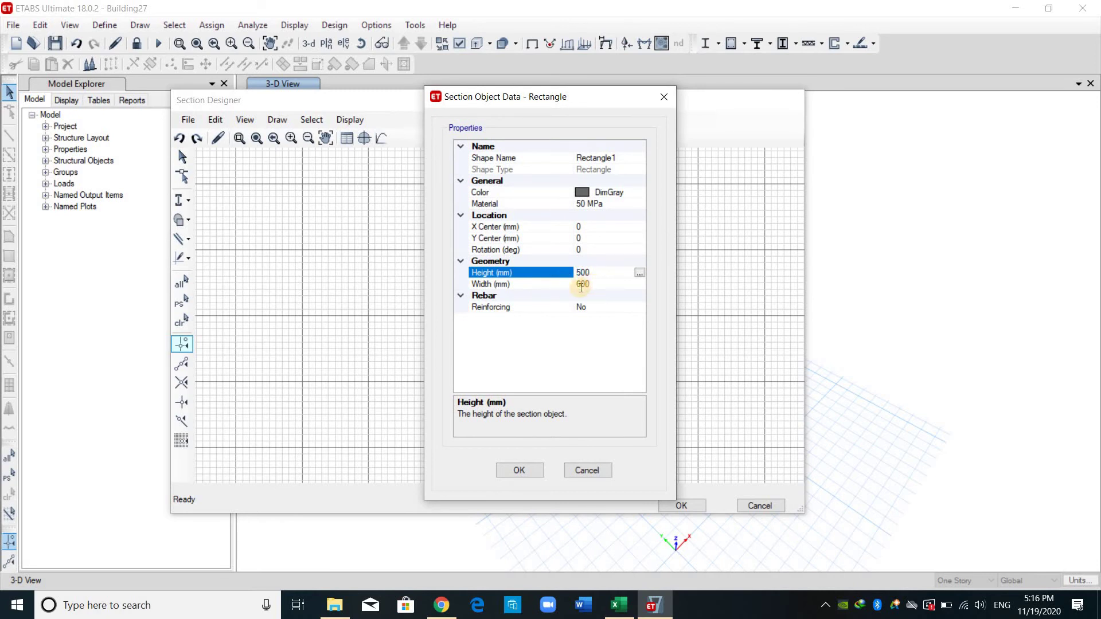
click(581, 286)
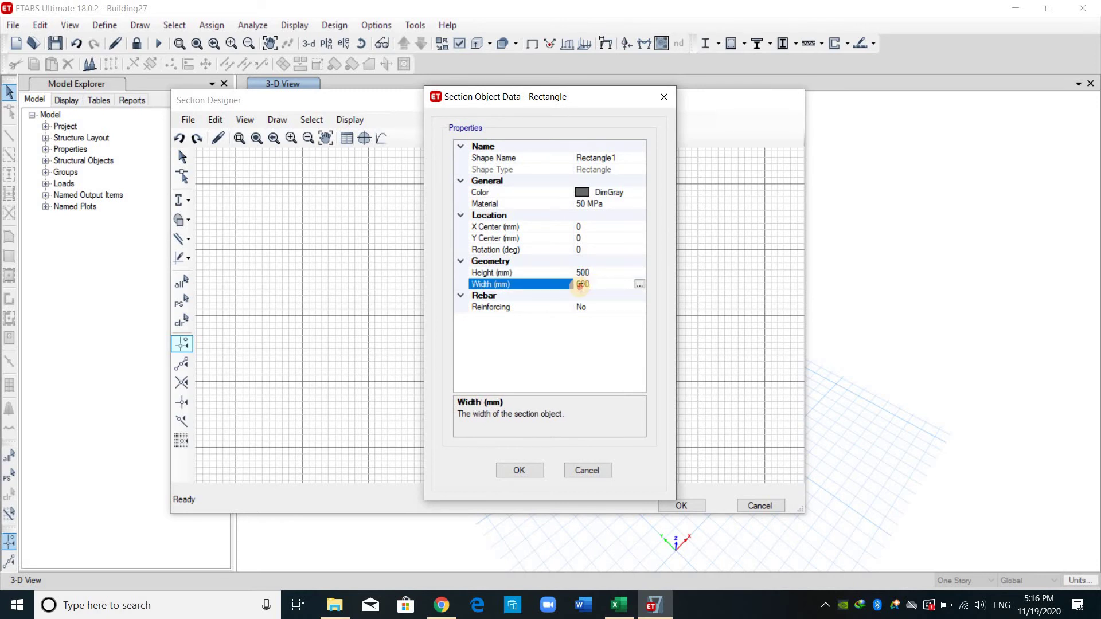
drag(581, 288, 548, 288)
click(521, 469)
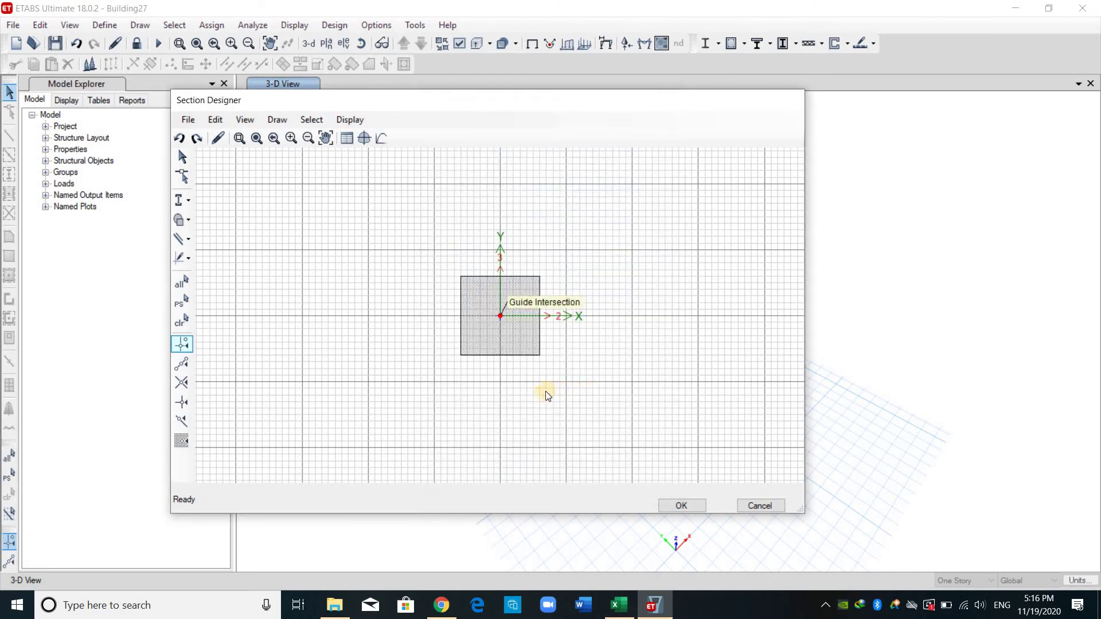
click(257, 138)
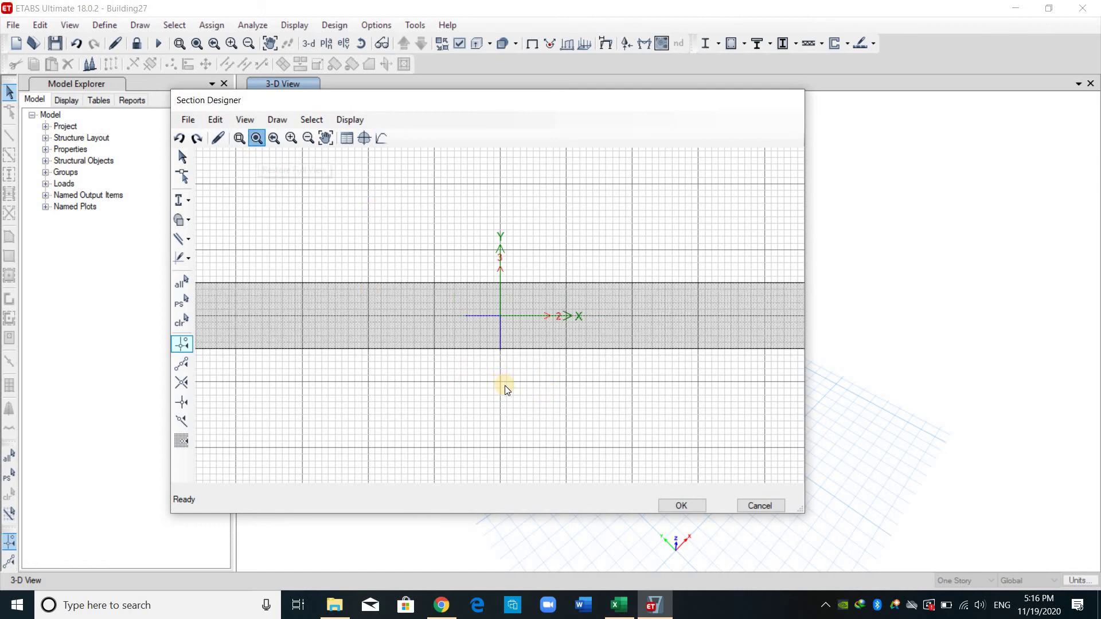
click(508, 321)
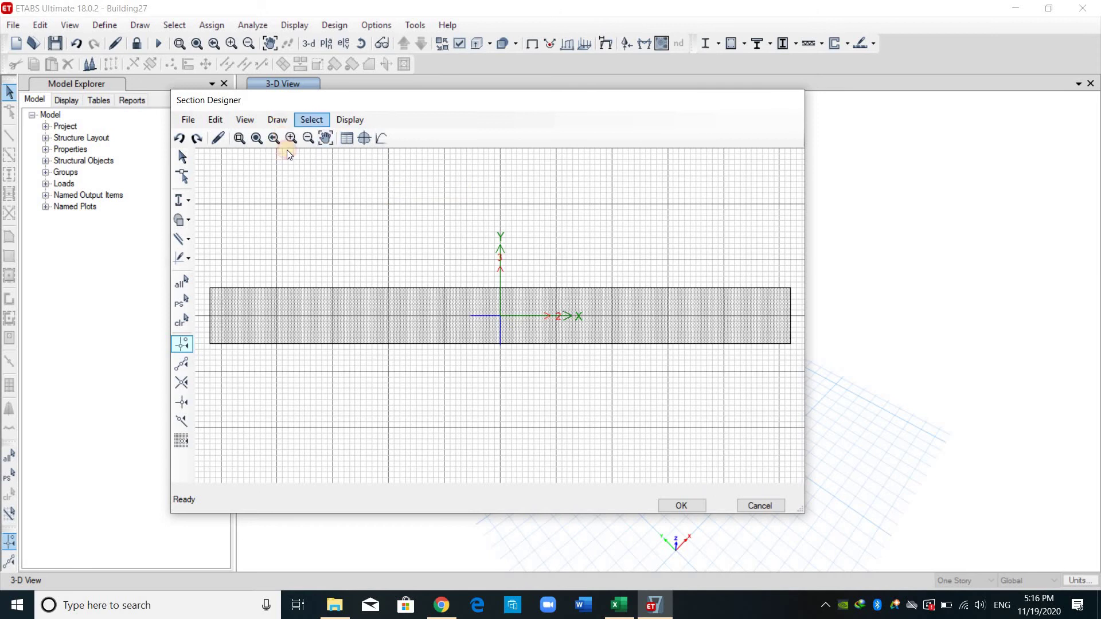
- Add a rectangular rebar shape centred on the origin of the concrete wall
click(277, 120)
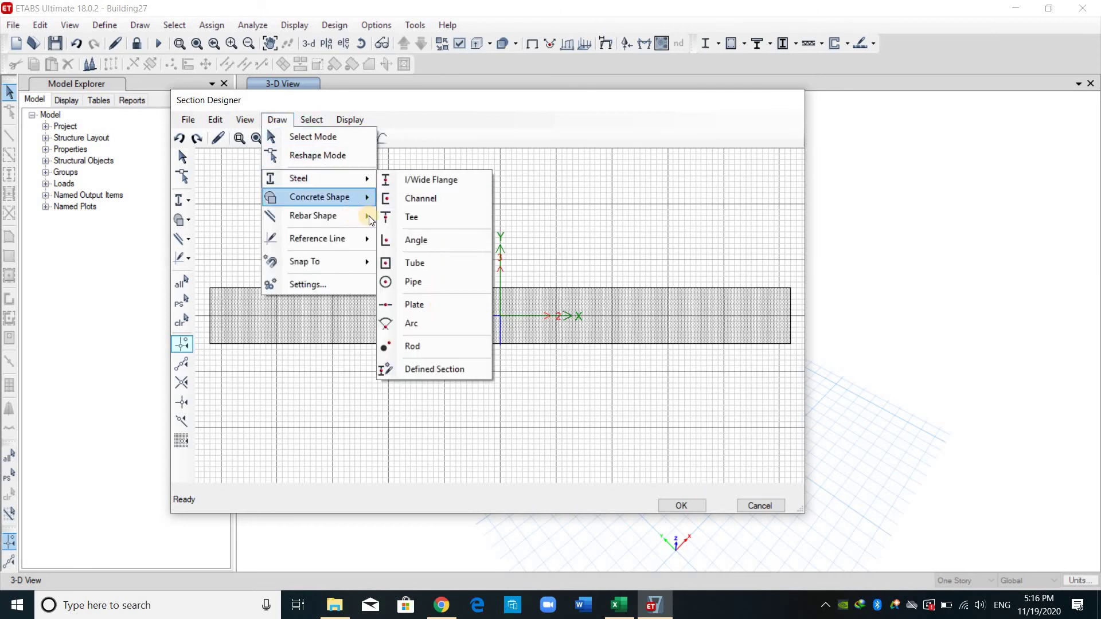
mouse_move(370, 221)
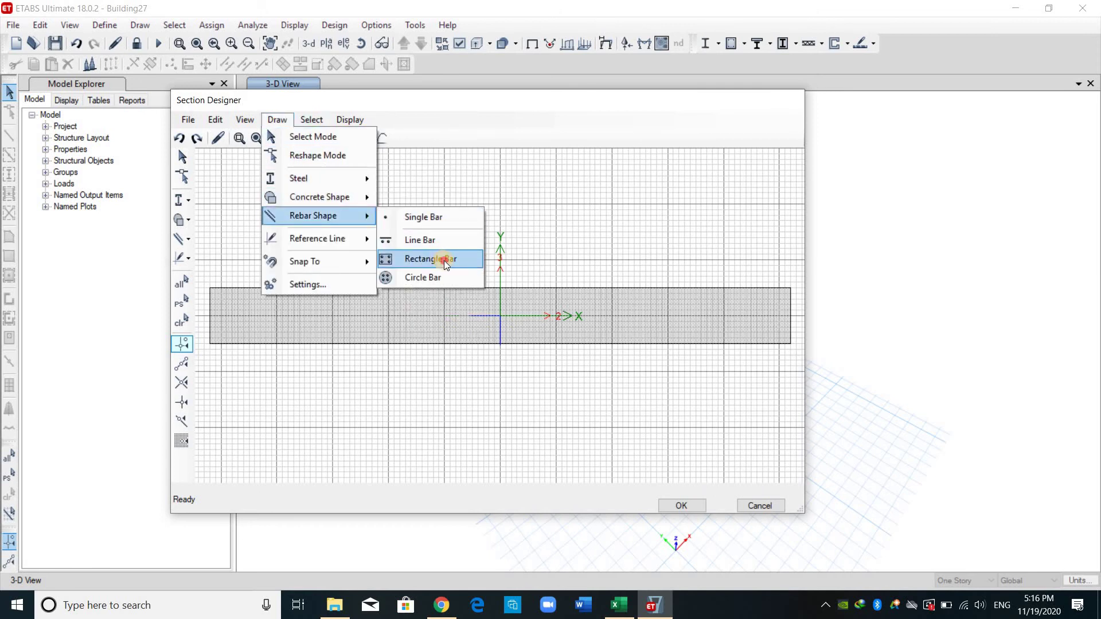
click(445, 260)
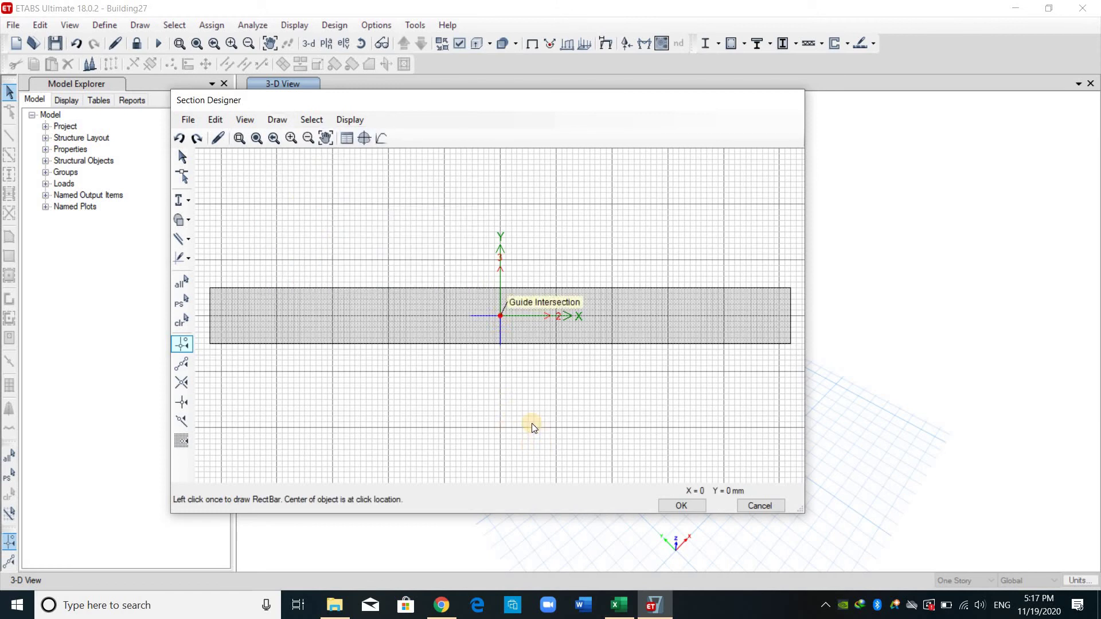
click(501, 316)
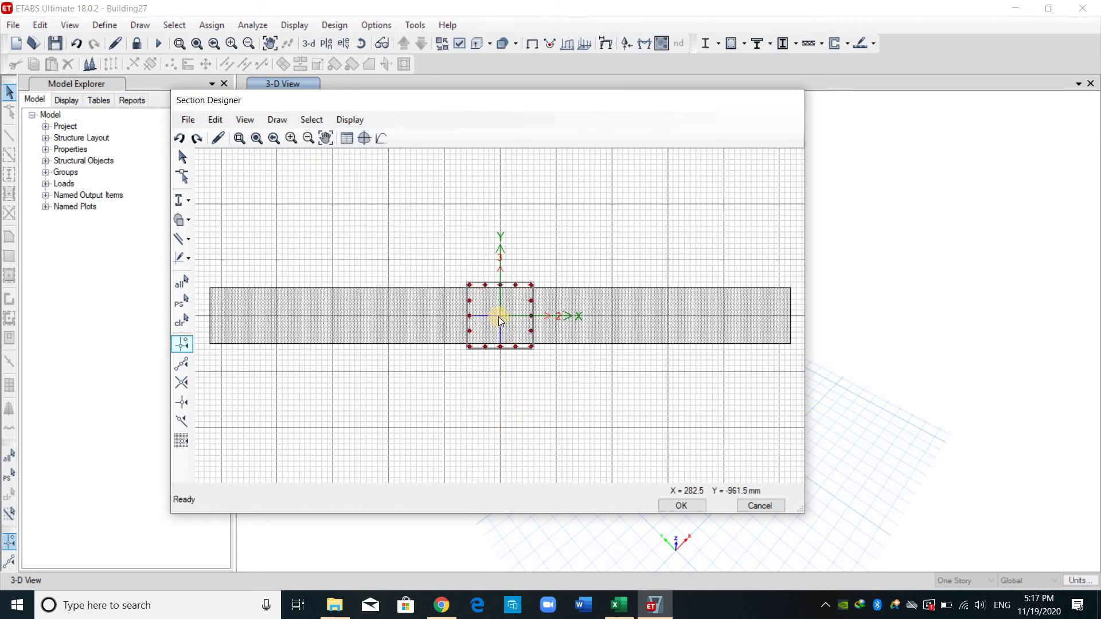
- Set the rectangular rebar shape's height to 400 mm and its width to 5100 mm
right_click(602, 324)
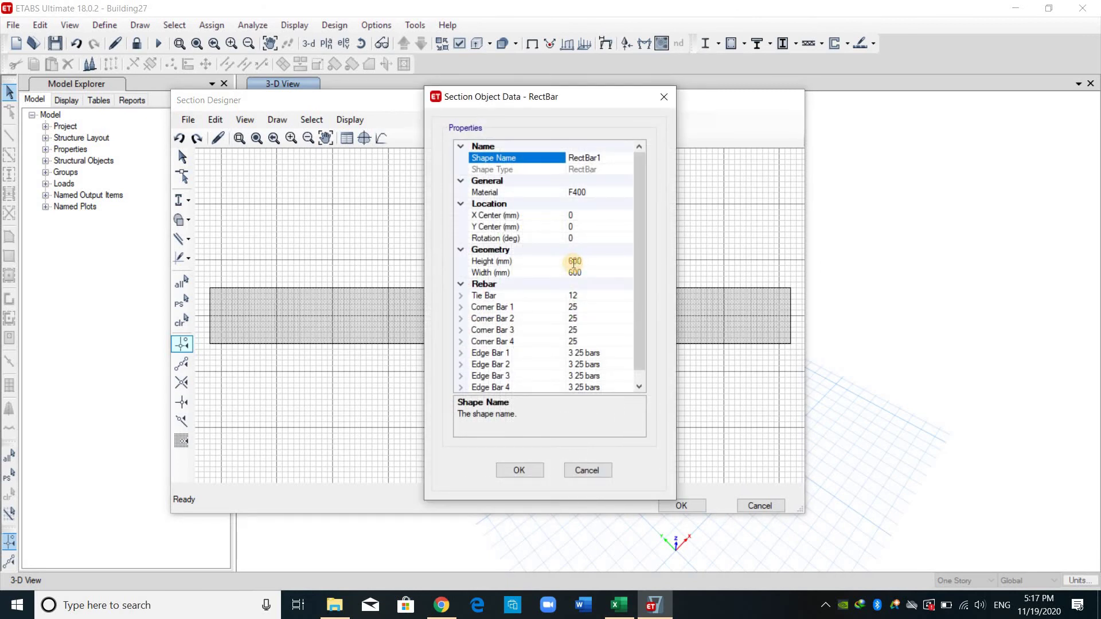
click(573, 262)
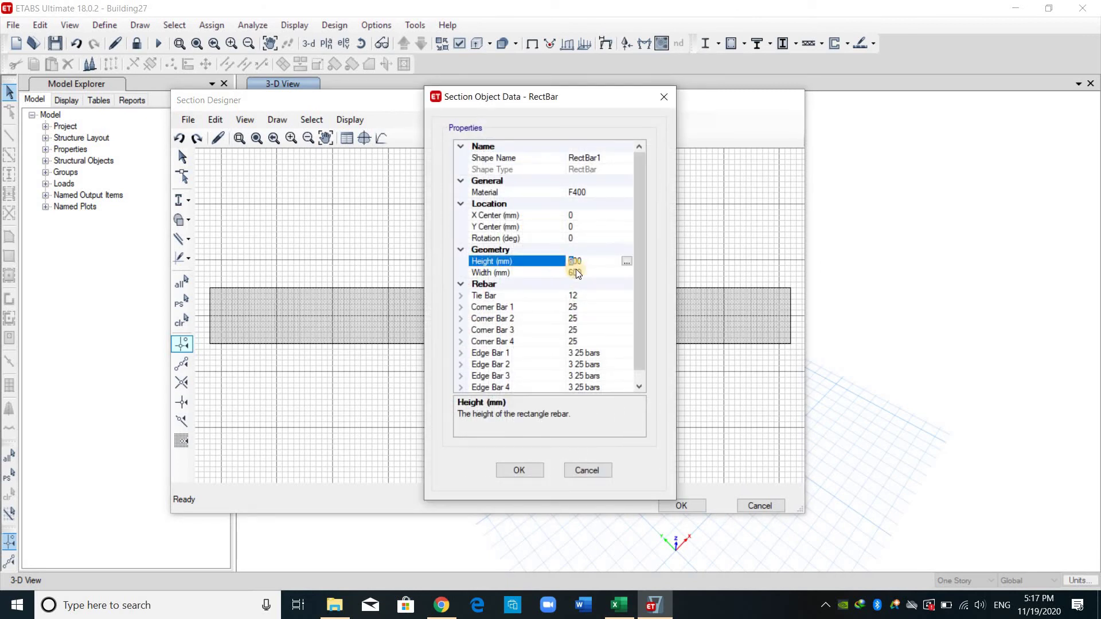
key(BackSpace)
text(5)
click(602, 262)
click(562, 264)
click(532, 274)
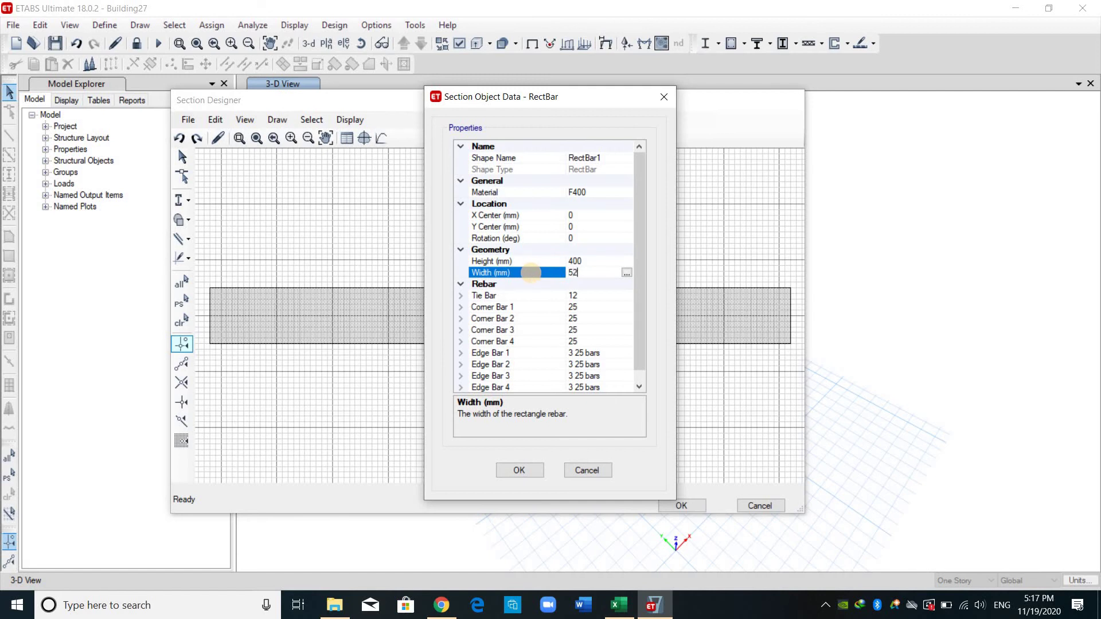
click(565, 271)
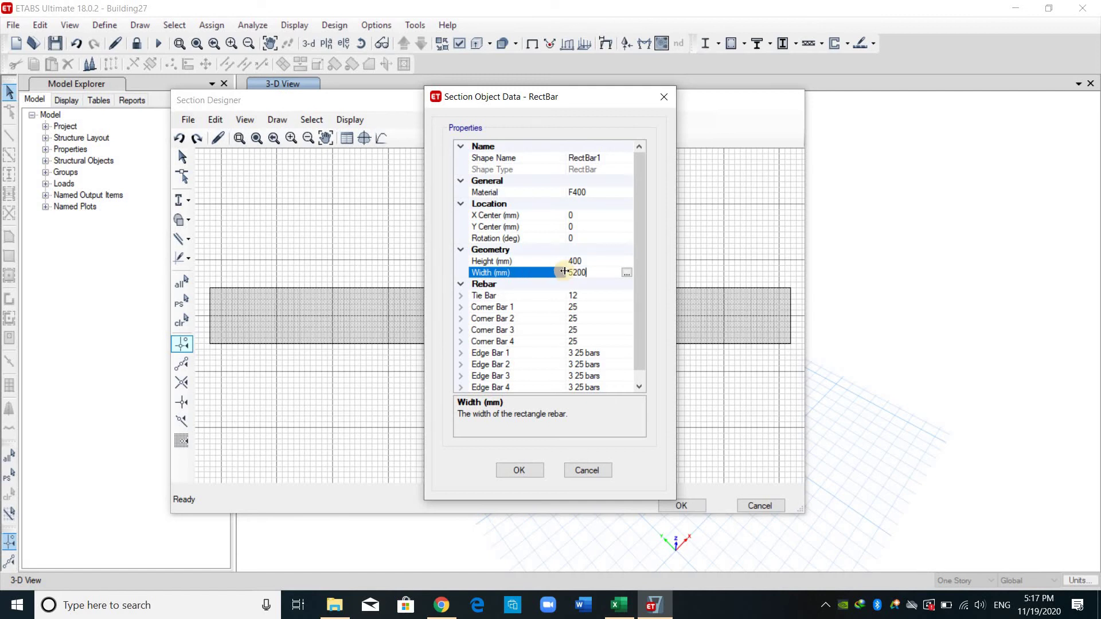
drag(578, 273, 573, 273)
text(1)
click(526, 473)
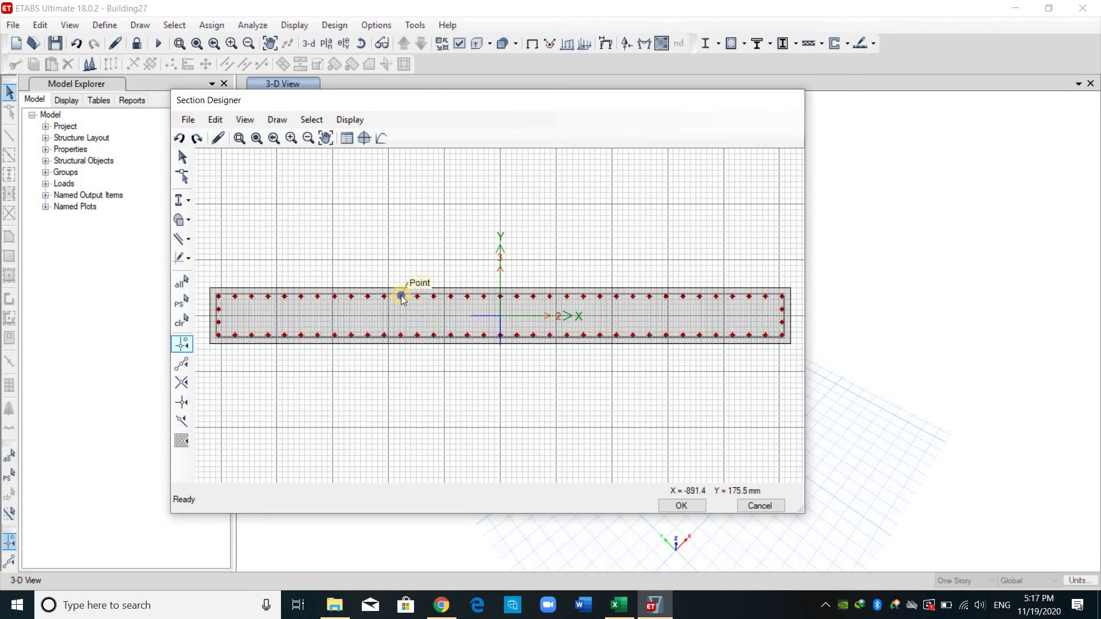
- Check the S1 to S4 longitudinal reinforcement in Excel and set all edge bars in ETABS to size 12 at 150 mm maximum spacing
right_click(401, 296)
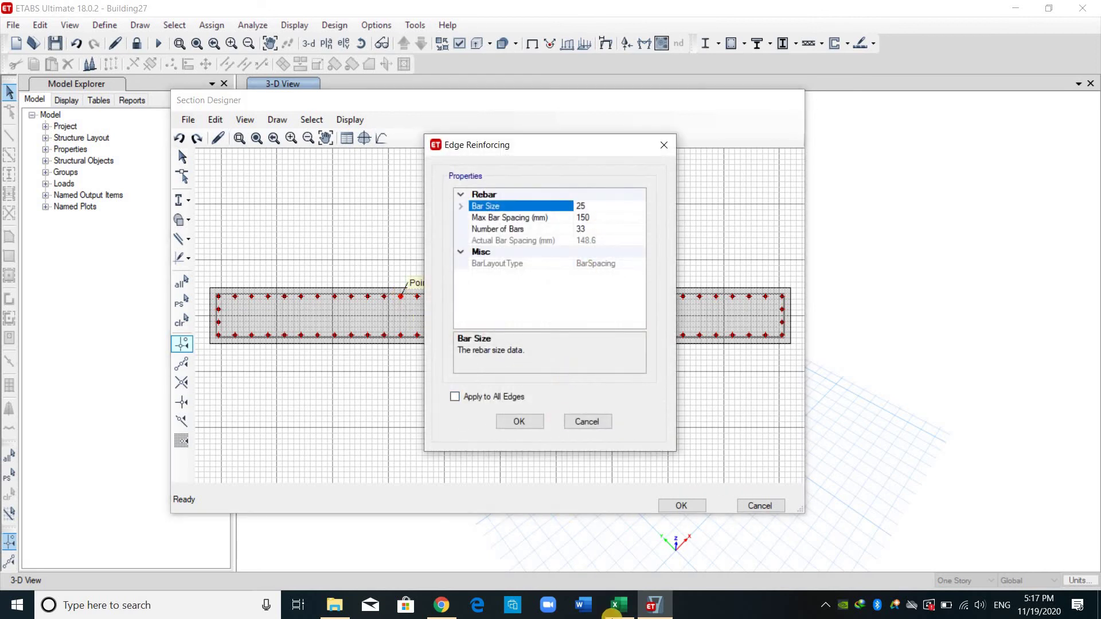
click(618, 605)
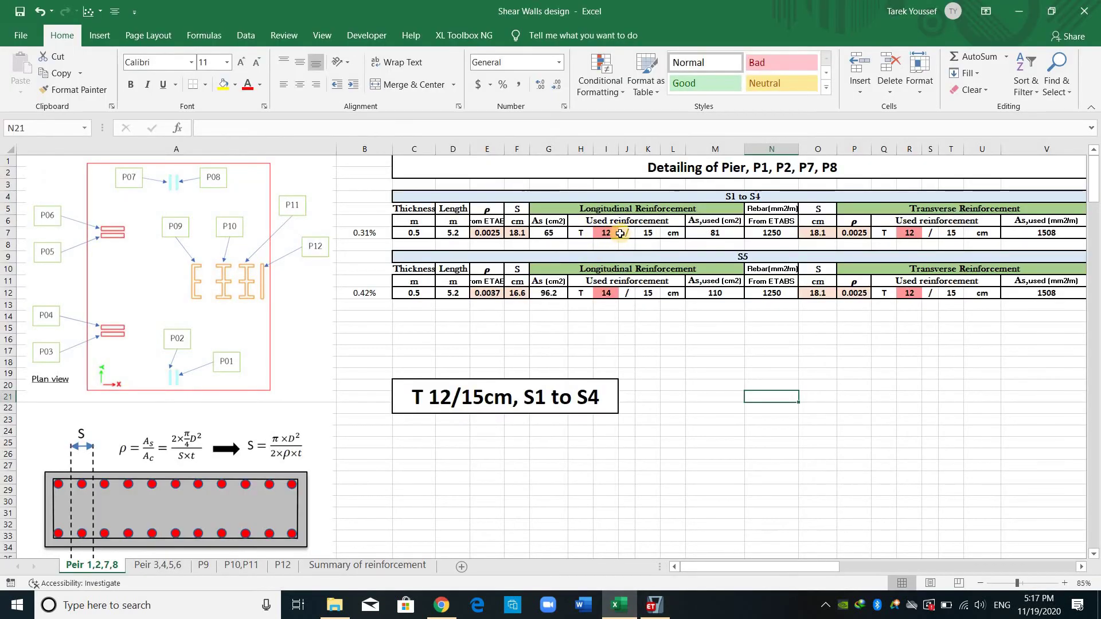
click(627, 606)
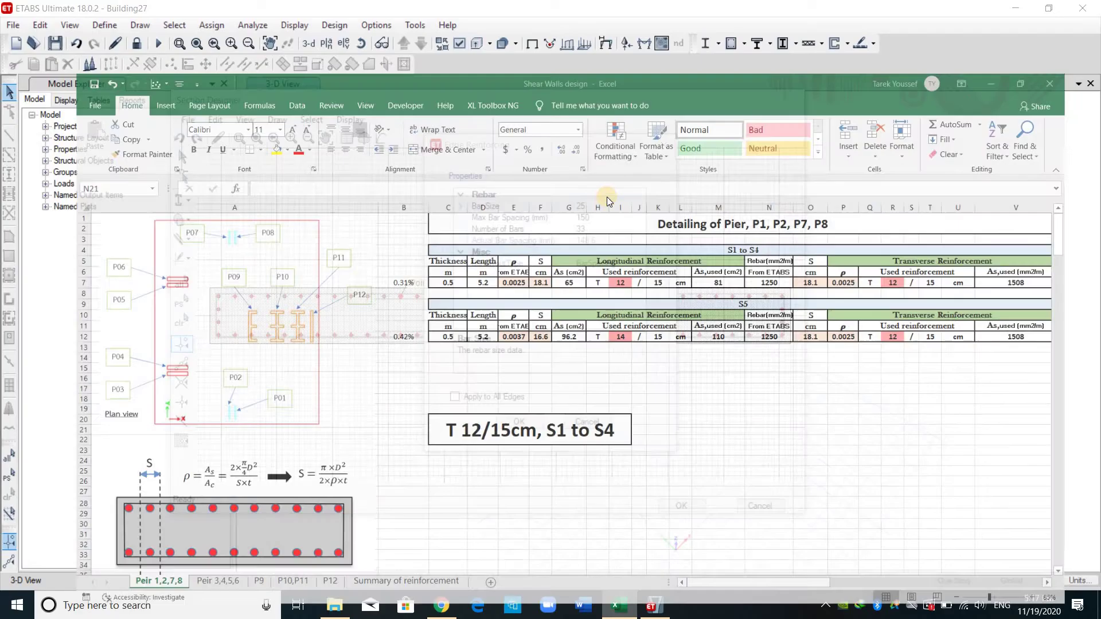
click(600, 207)
click(600, 206)
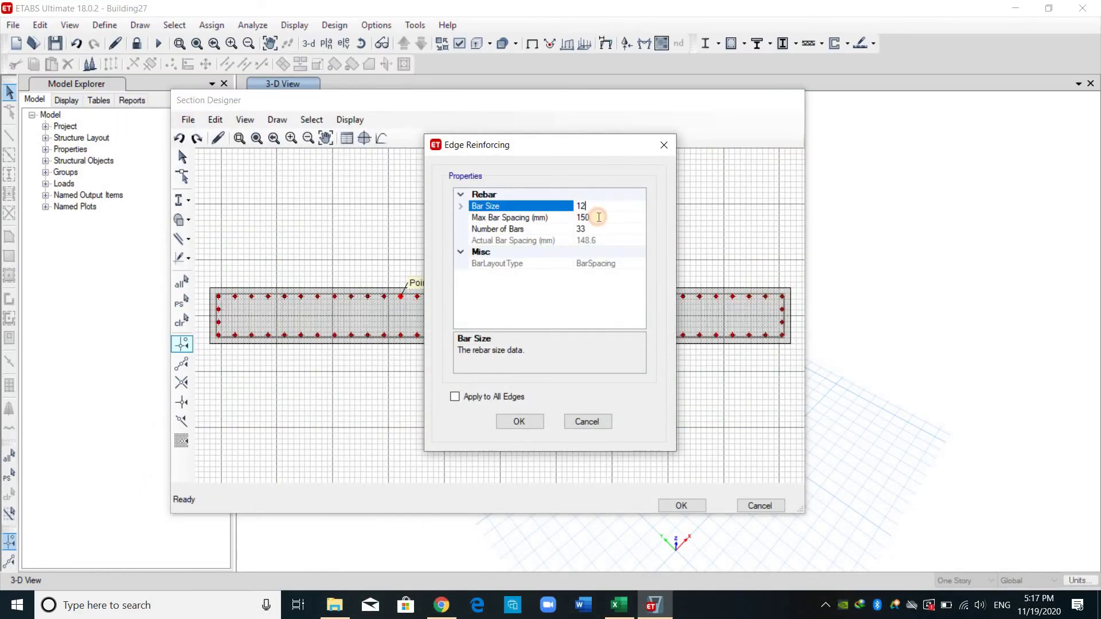
click(604, 220)
text(2)
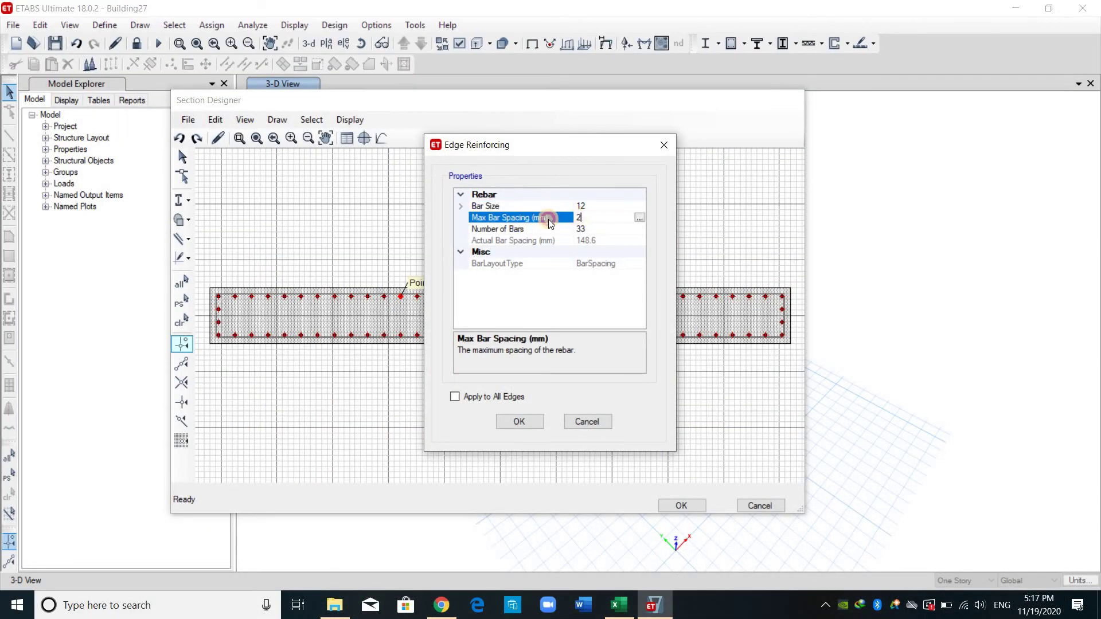
text(50)
click(503, 400)
click(519, 422)
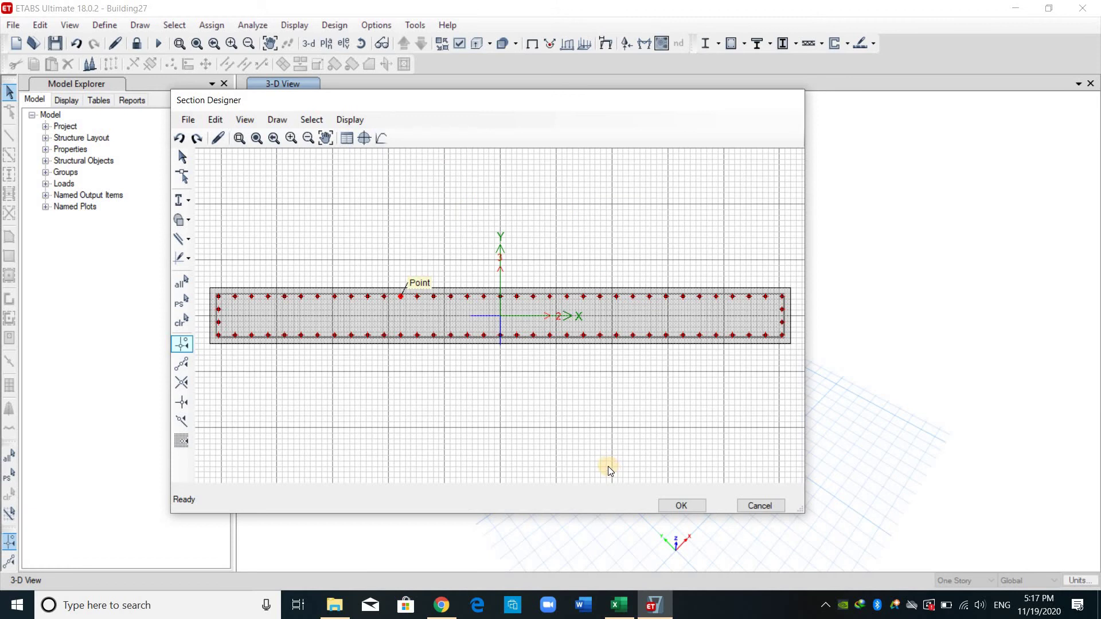
- Change the rebar size to 12 at all corners of the rebar rectangle
right_click(782, 296)
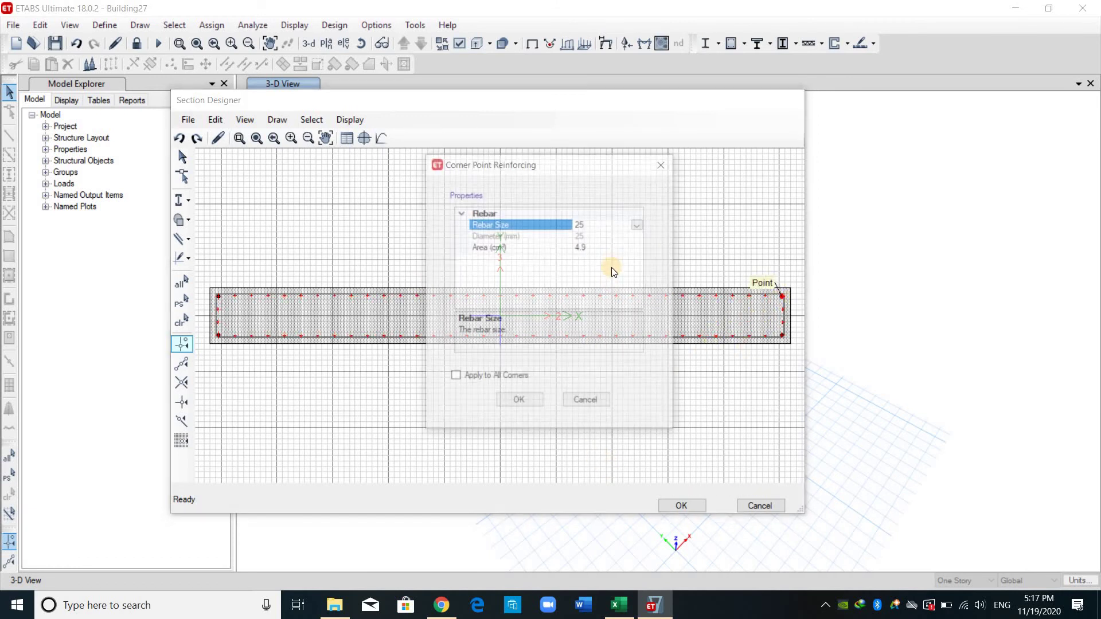
click(638, 225)
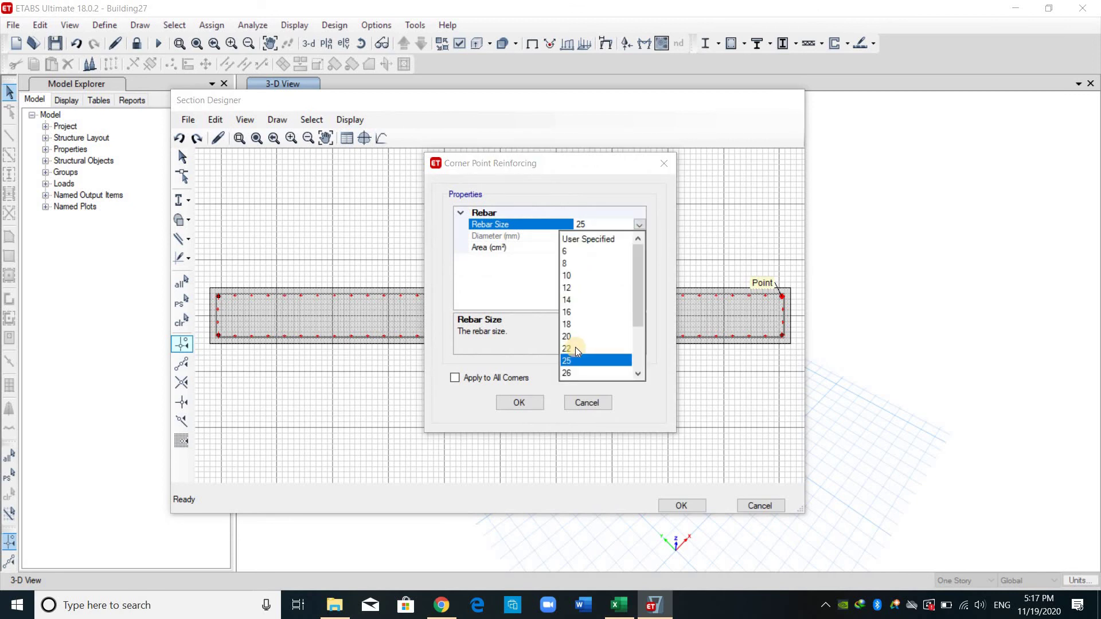
click(578, 289)
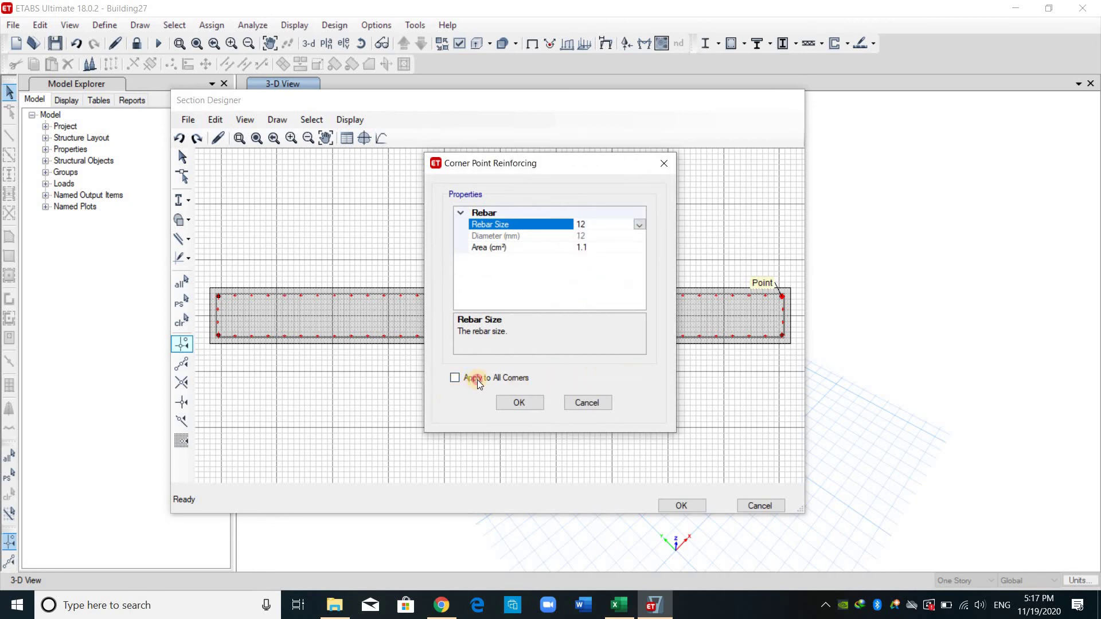
click(455, 378)
click(519, 402)
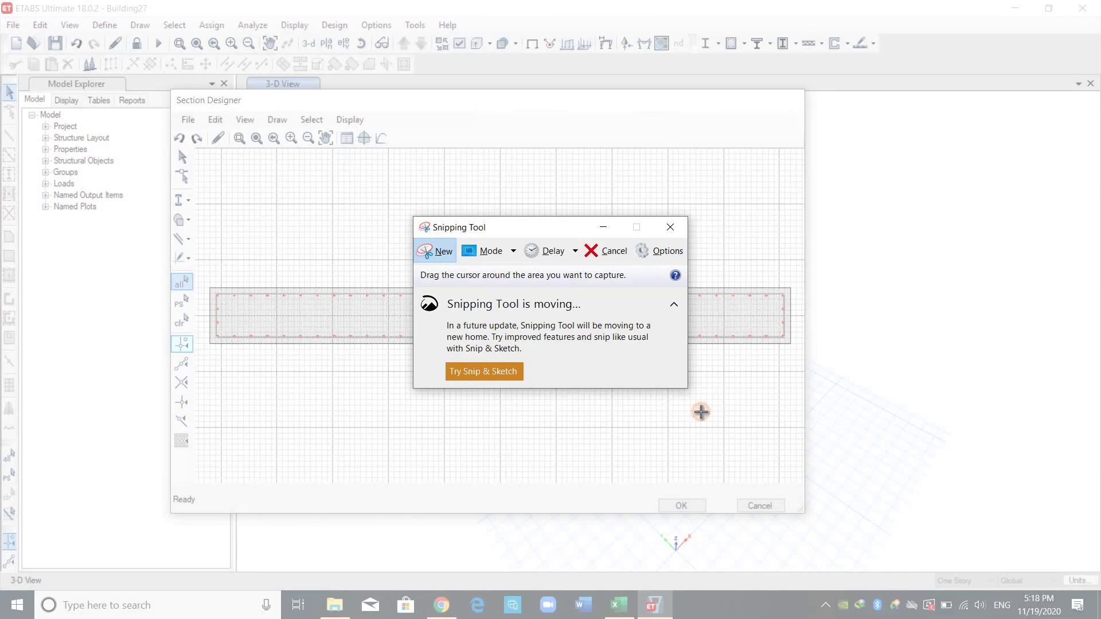
- Capture the reinforced wall section with the Snipping Tool and copy the image
drag(208, 246, 796, 354)
right_click(504, 308)
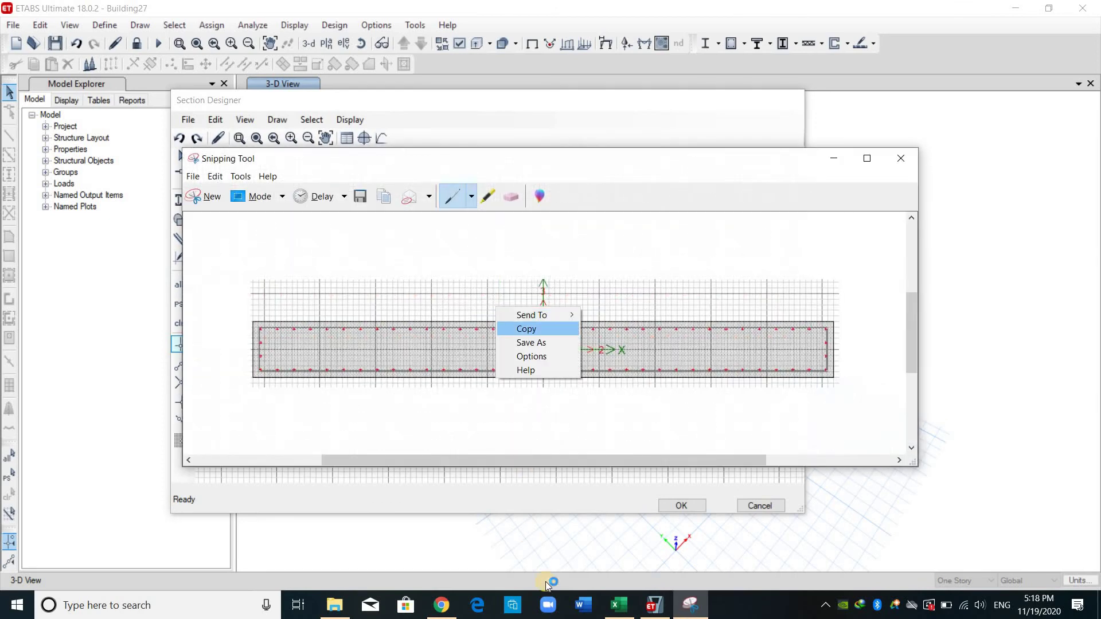
click(526, 329)
- Paste the section image into the Peir 1,2,7,8 sheet in Excel and position it under the "T 12/15cm, S1 to S4" heading
click(606, 607)
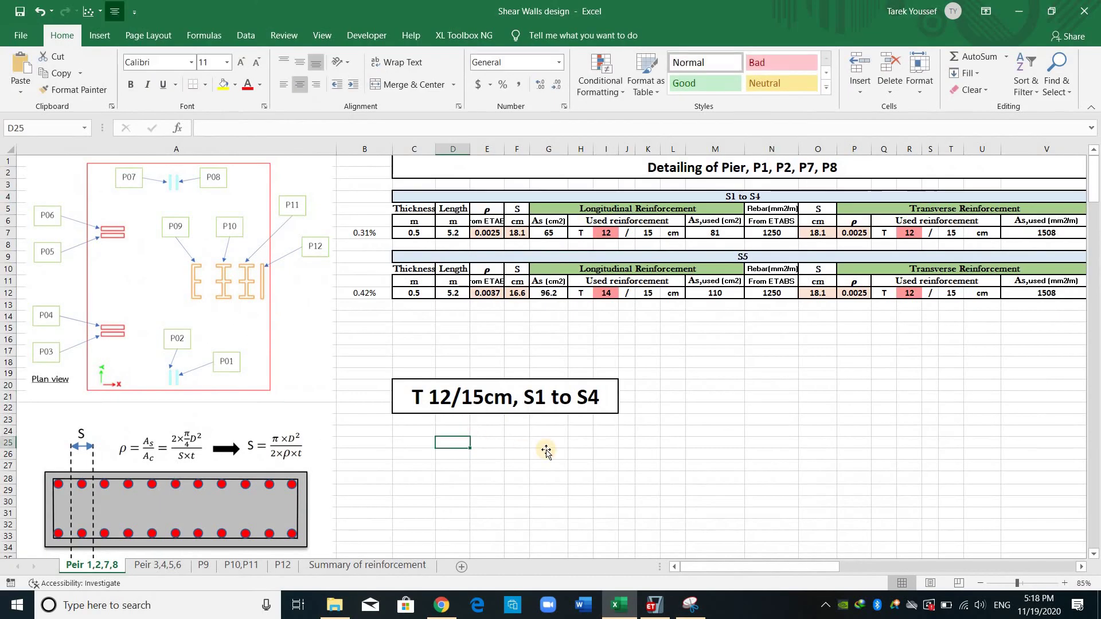
key(ctrl+v)
scroll(516, 350, down, 4)
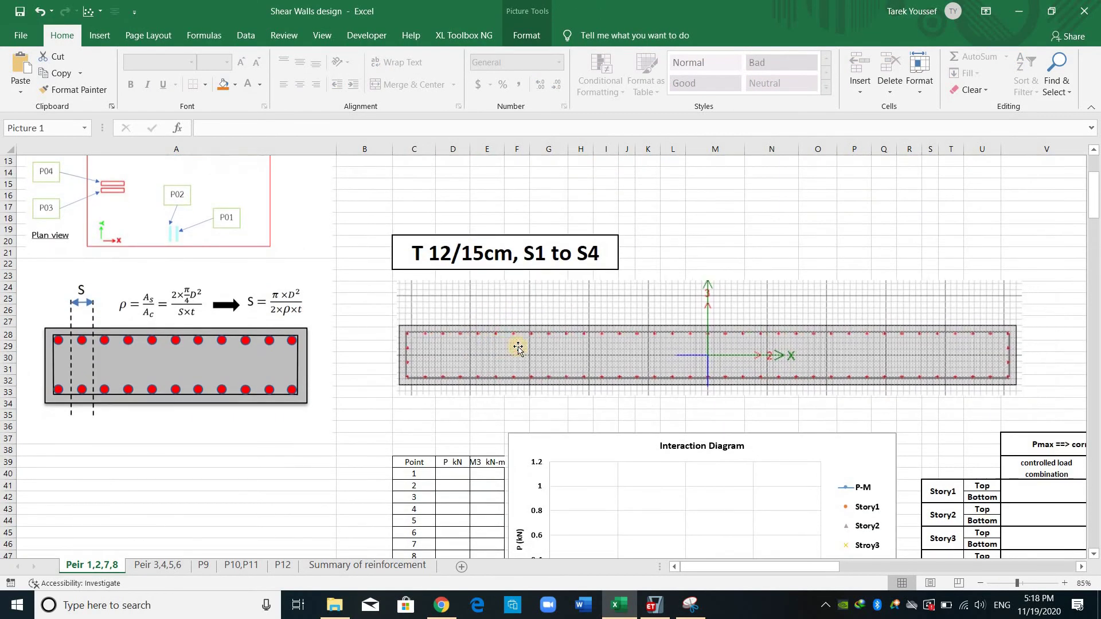
drag(766, 288, 768, 288)
click(715, 242)
scroll(715, 344, up, 4)
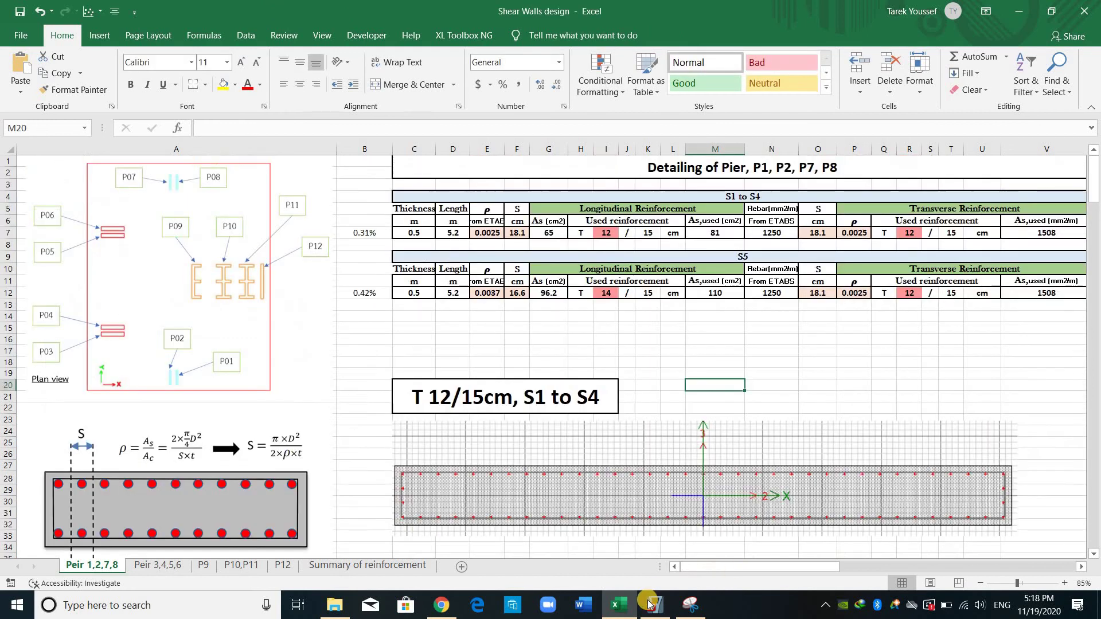
- Display the section's interaction surface in ETABS and transfer the P and M3 values of Curve #1 to the Point table in Excel
click(654, 606)
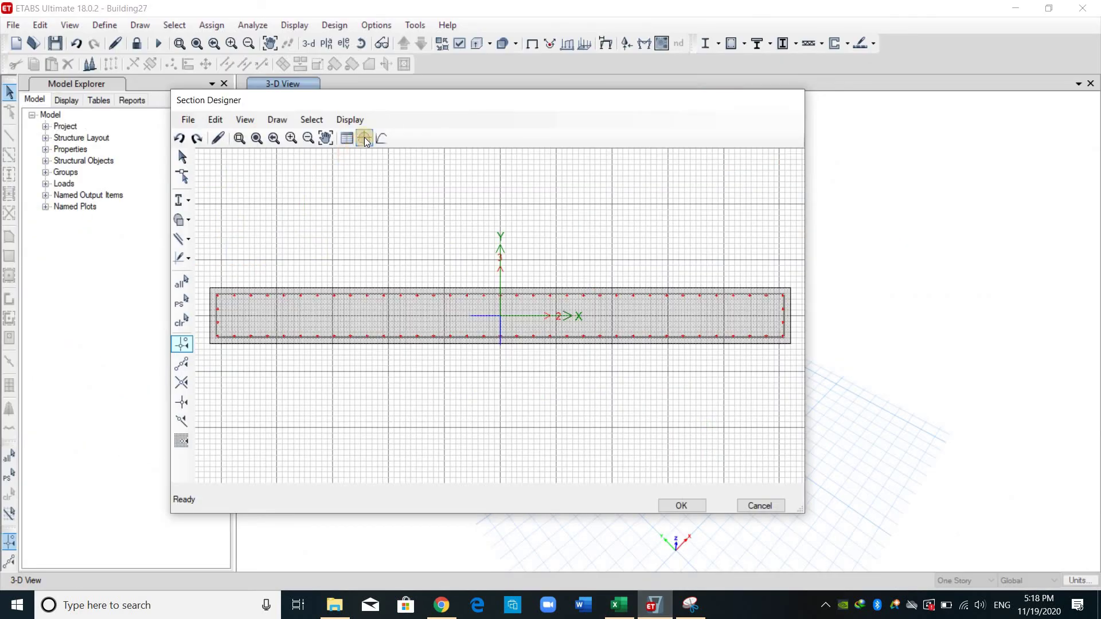
click(365, 141)
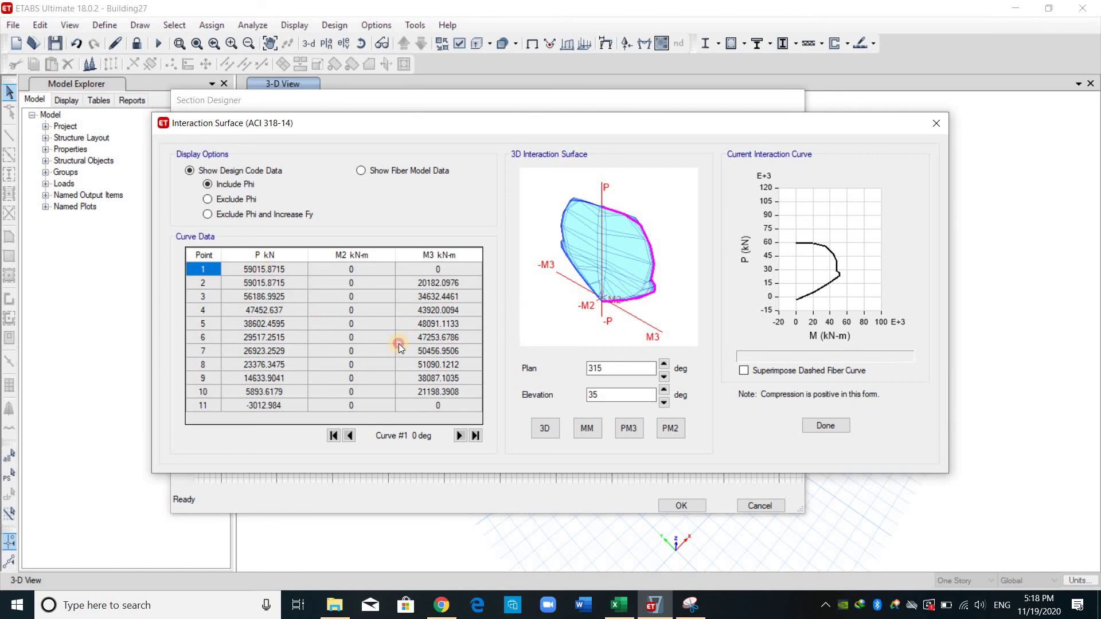
drag(398, 343, 443, 408)
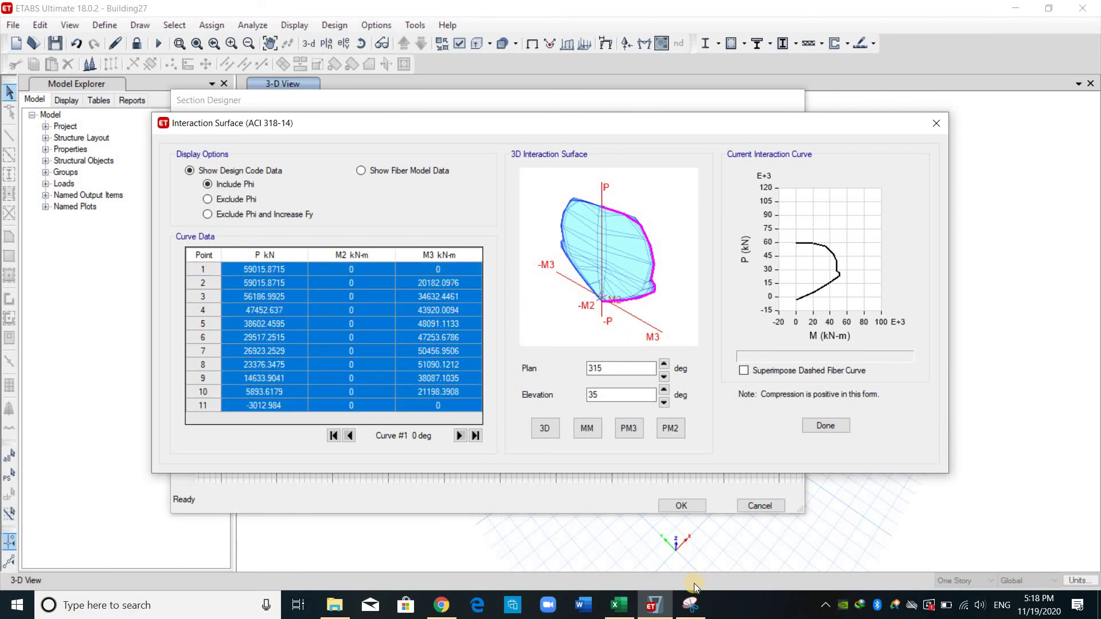
click(623, 606)
scroll(405, 323, down, 6)
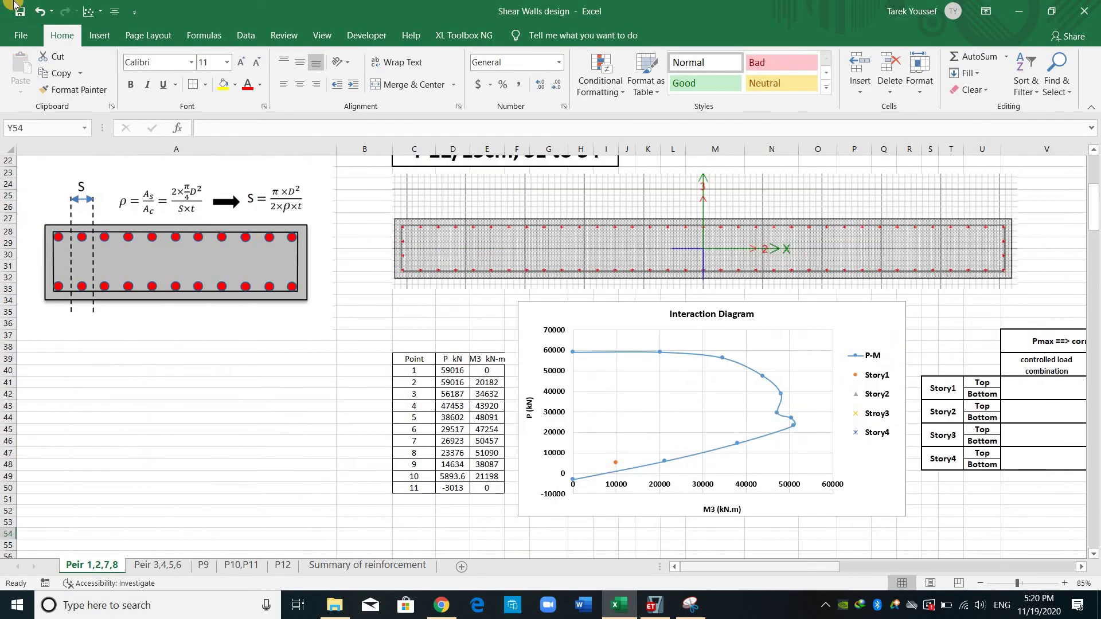
- Switch to ETABS, accept the pier section definitions, and select the P1, P2, P7 and P8 walls in the 3-D view
click(654, 605)
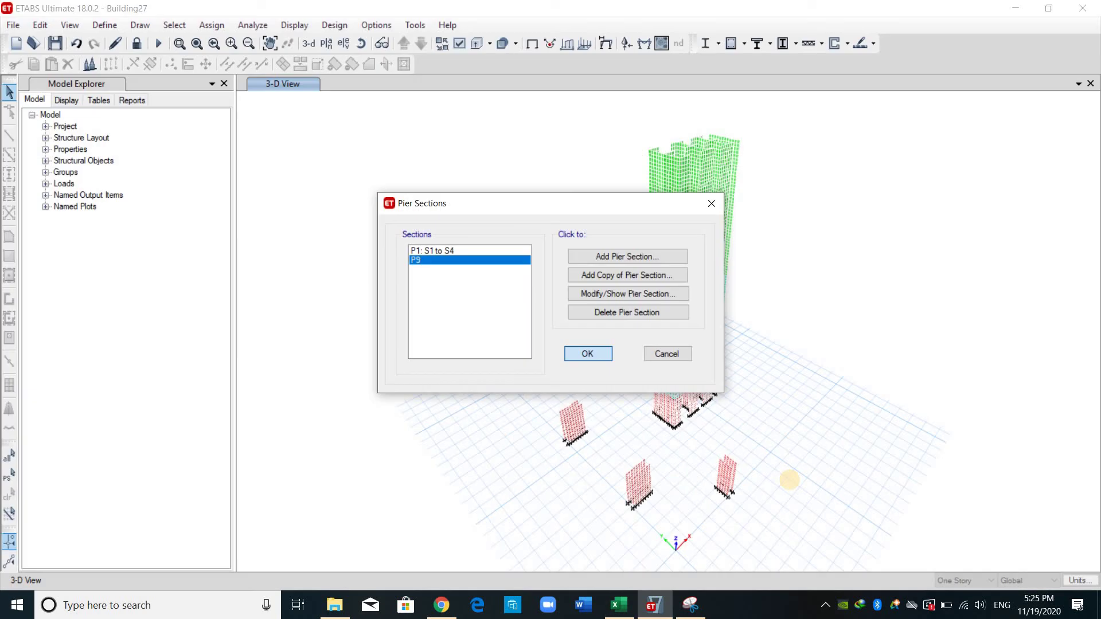
key(Return)
scroll(737, 503, up, 5)
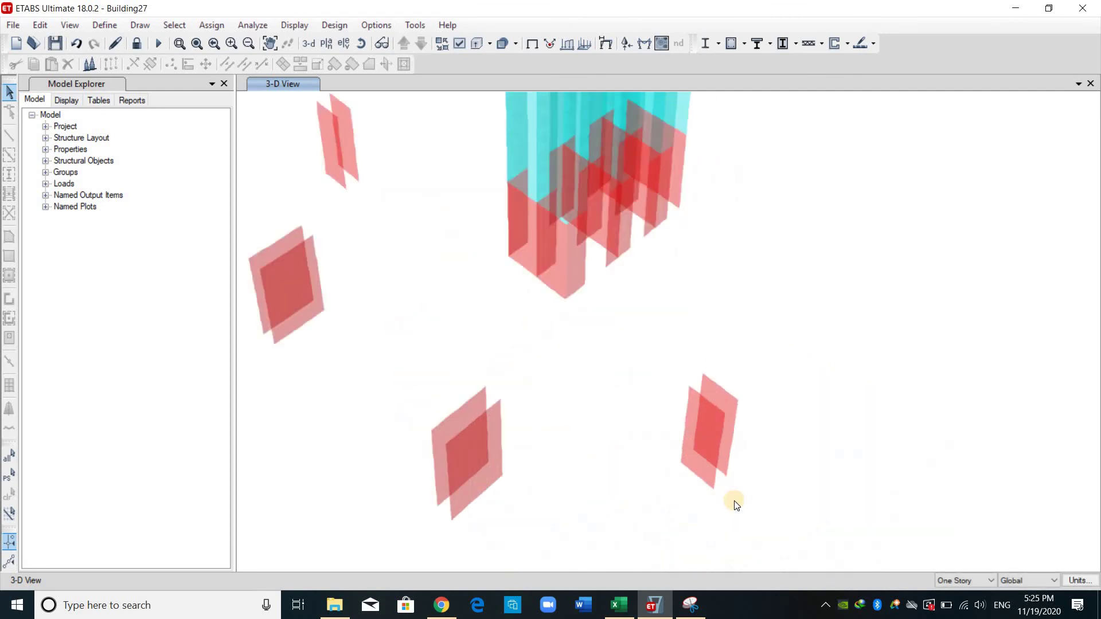
scroll(732, 504, up, 3)
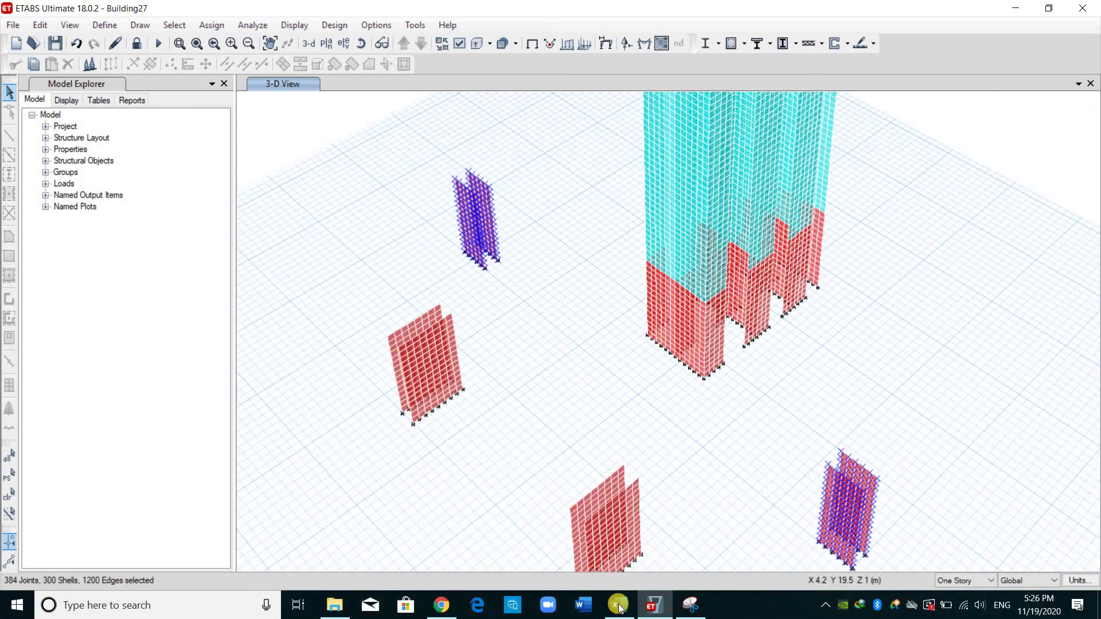
- Review the pier plan layout and the S1 to S4 reinforcement on the Peir 1,2,7,8 sheet in Excel
click(618, 604)
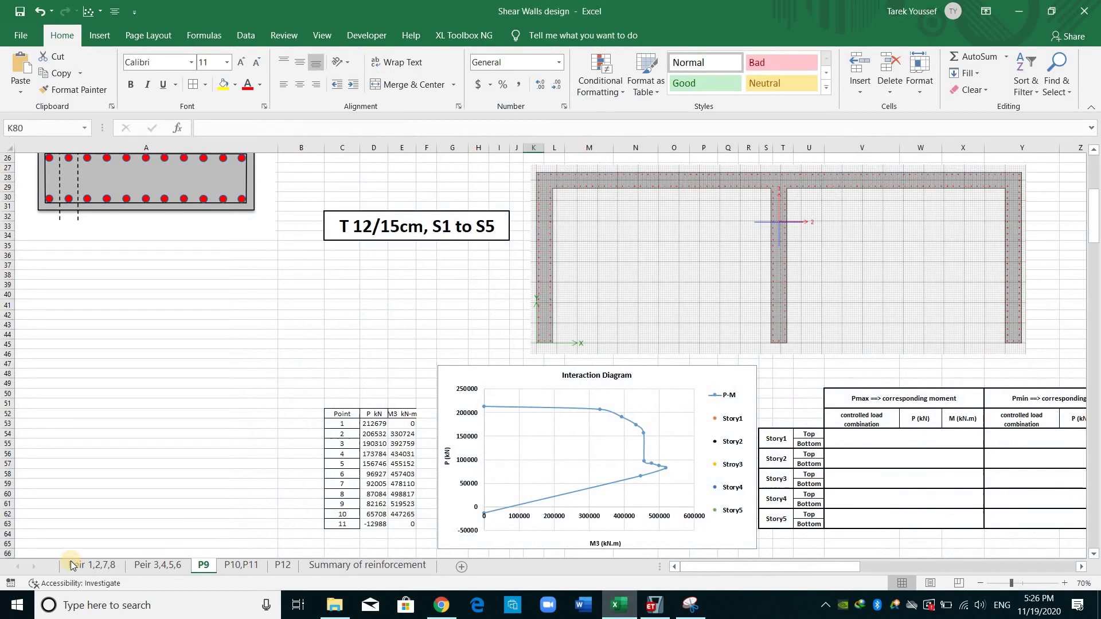
click(76, 565)
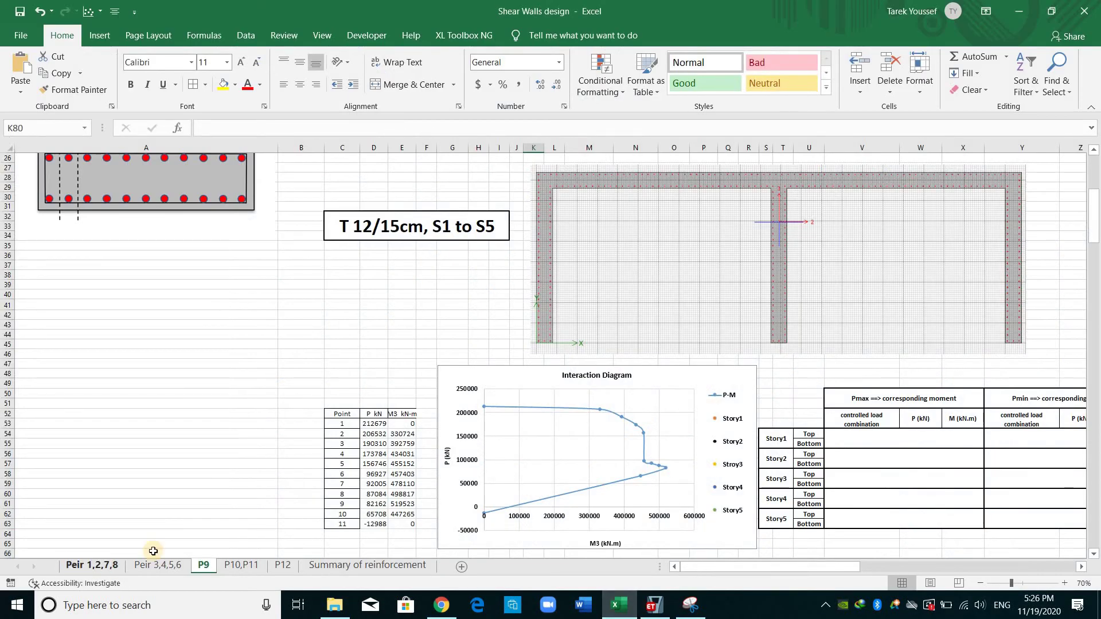
scroll(631, 290, up, 7)
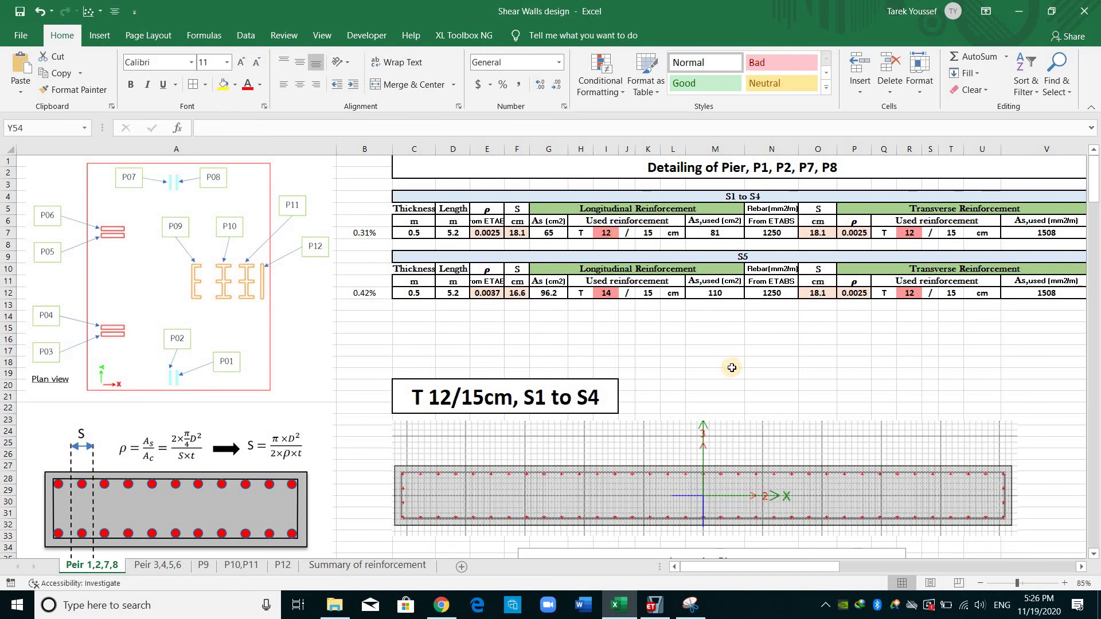
- In ETABS, assign general reinforcing section "P1: S1 to S4" at bottom and top of the selected piers, with reinforcement to be checked
click(659, 614)
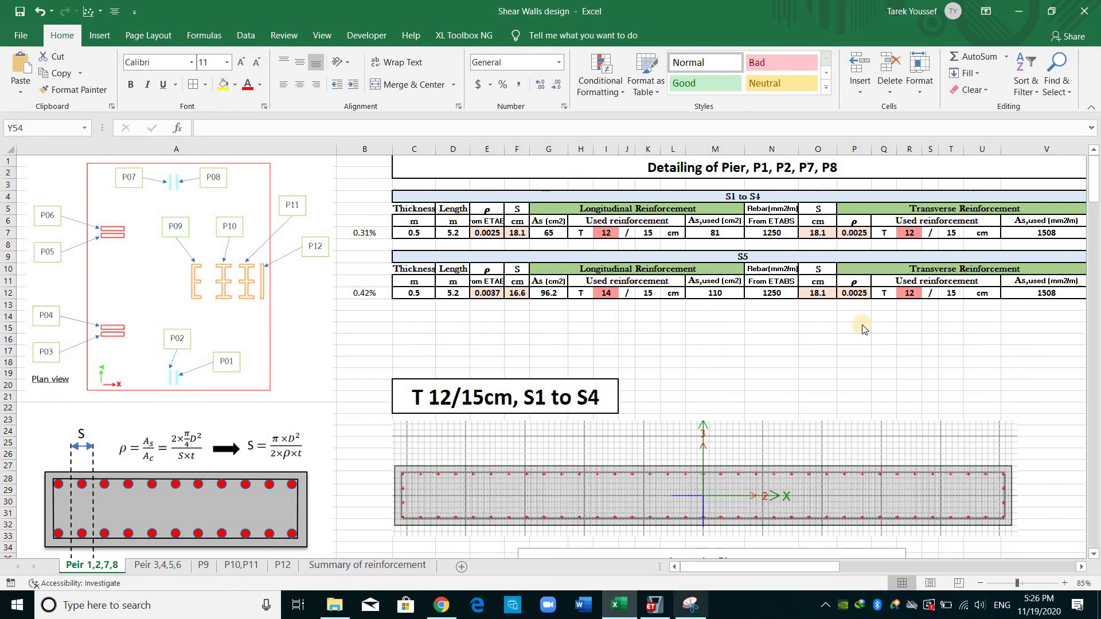
mouse_move(886, 140)
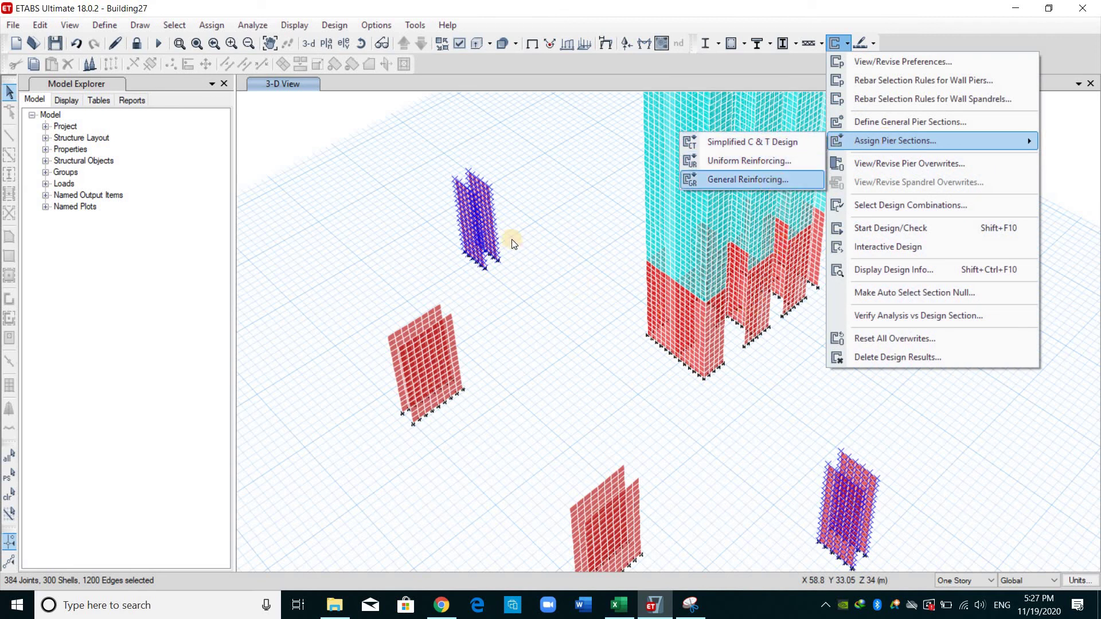
drag(546, 172, 382, 304)
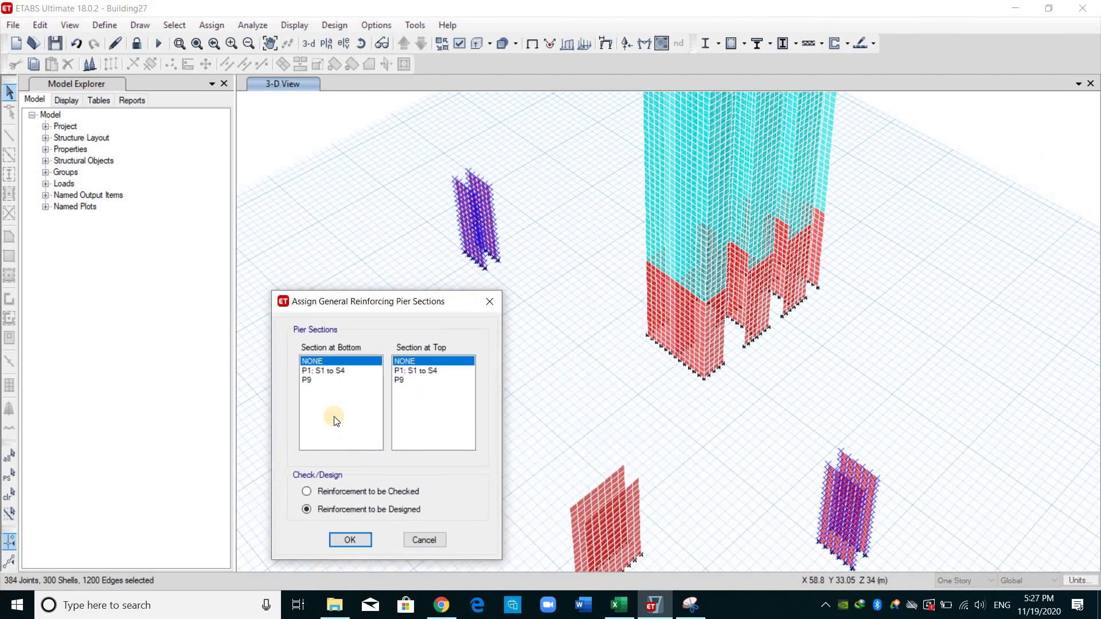
click(368, 371)
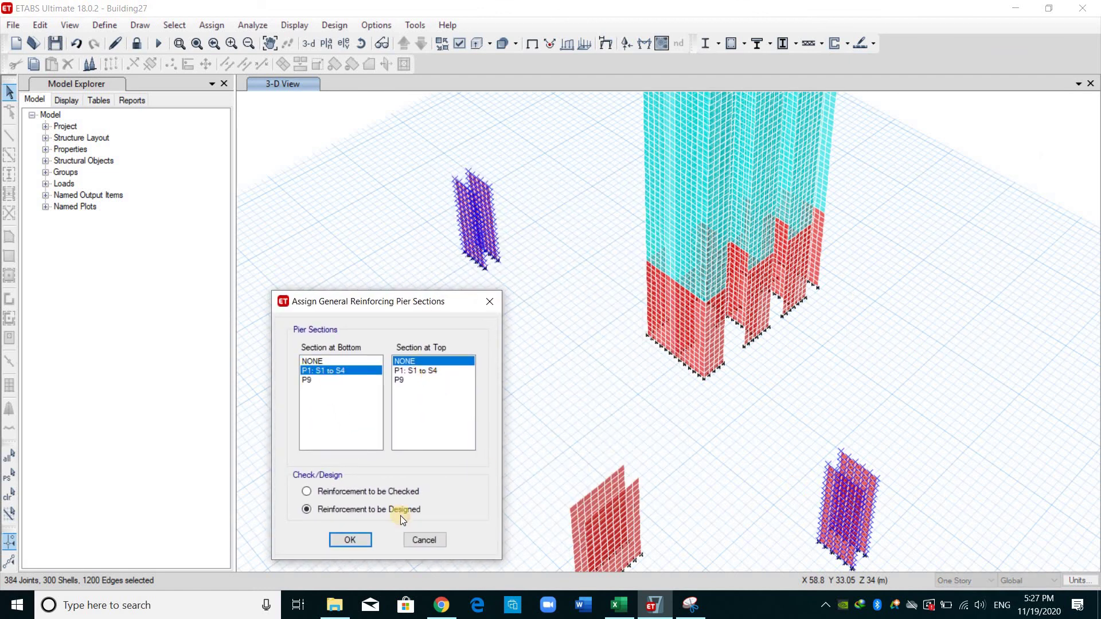
click(416, 372)
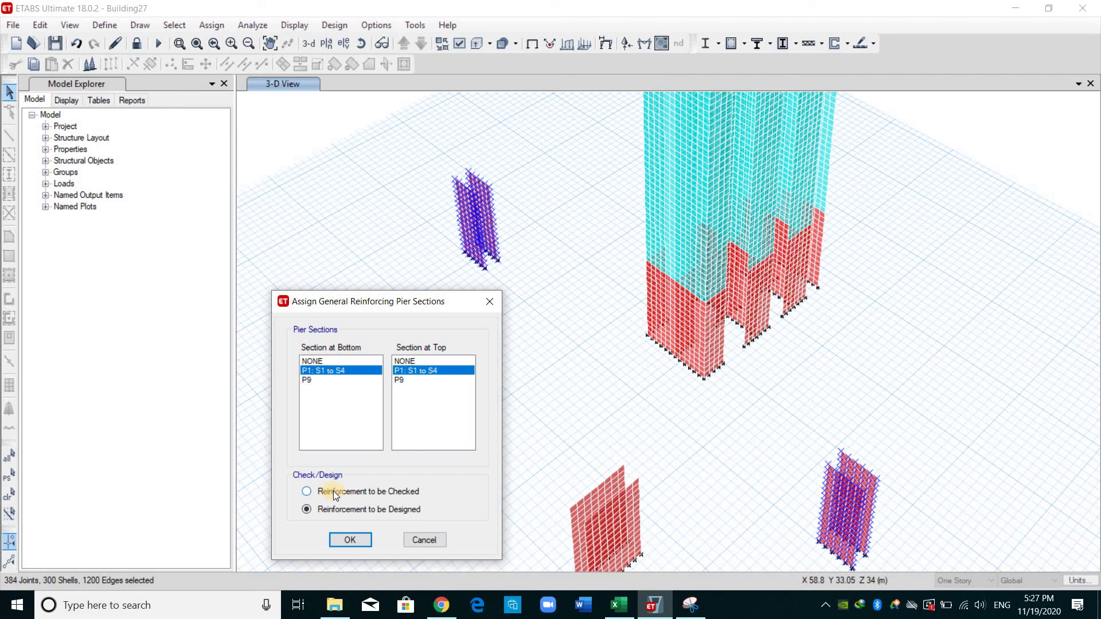
click(358, 496)
click(350, 540)
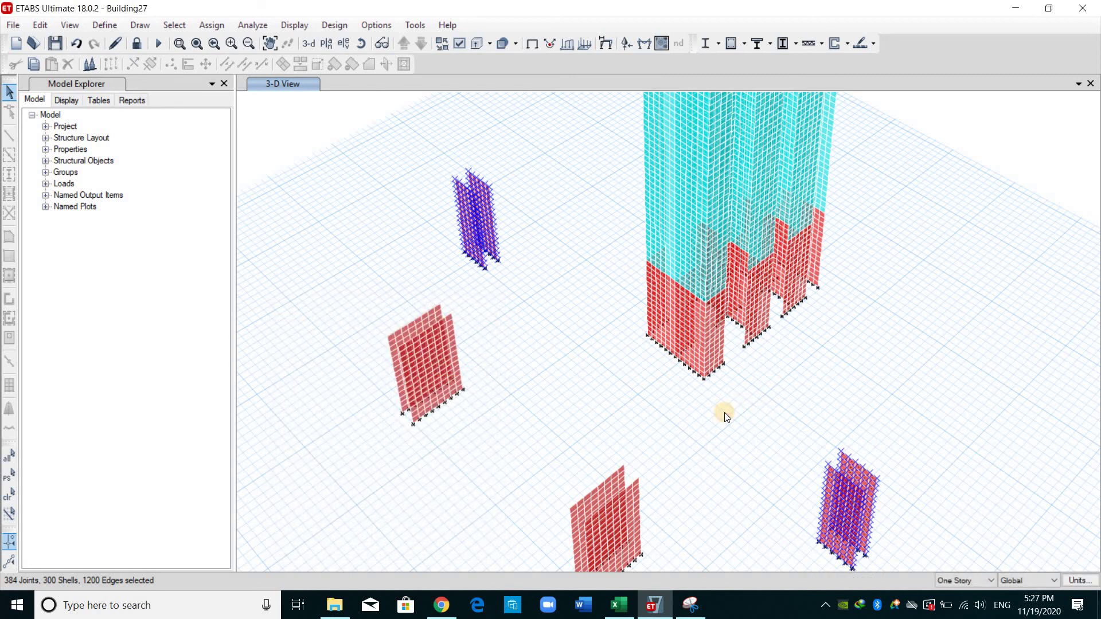
- Select the P1 and P2 walls and run the shear wall design check on them
click(180, 25)
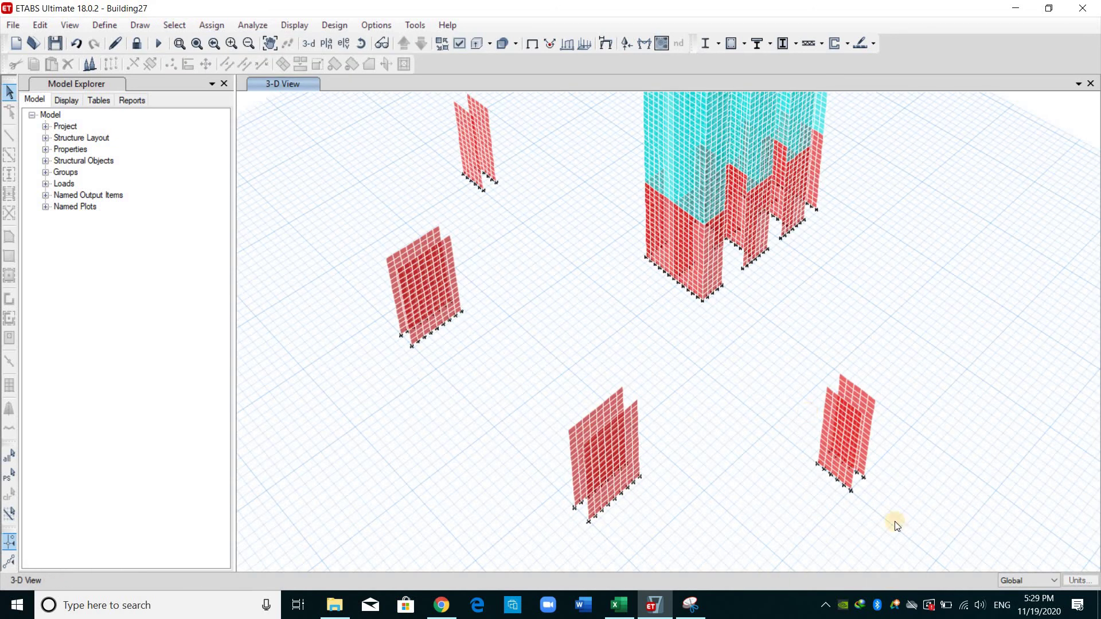
mouse_move(897, 520)
mouse_down()
mouse_move(793, 346)
mouse_move(789, 356)
mouse_up()
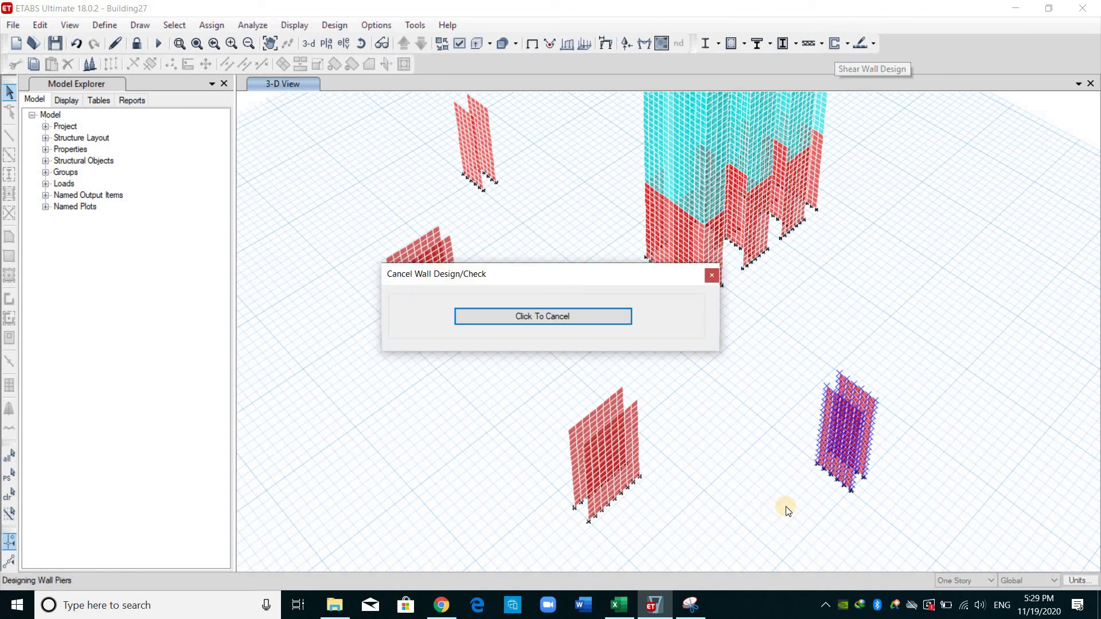
- Open the design details of pier P2 at Story1, examine its flexural, shear and boundary element results, and close the report
scroll(856, 490, up, 5)
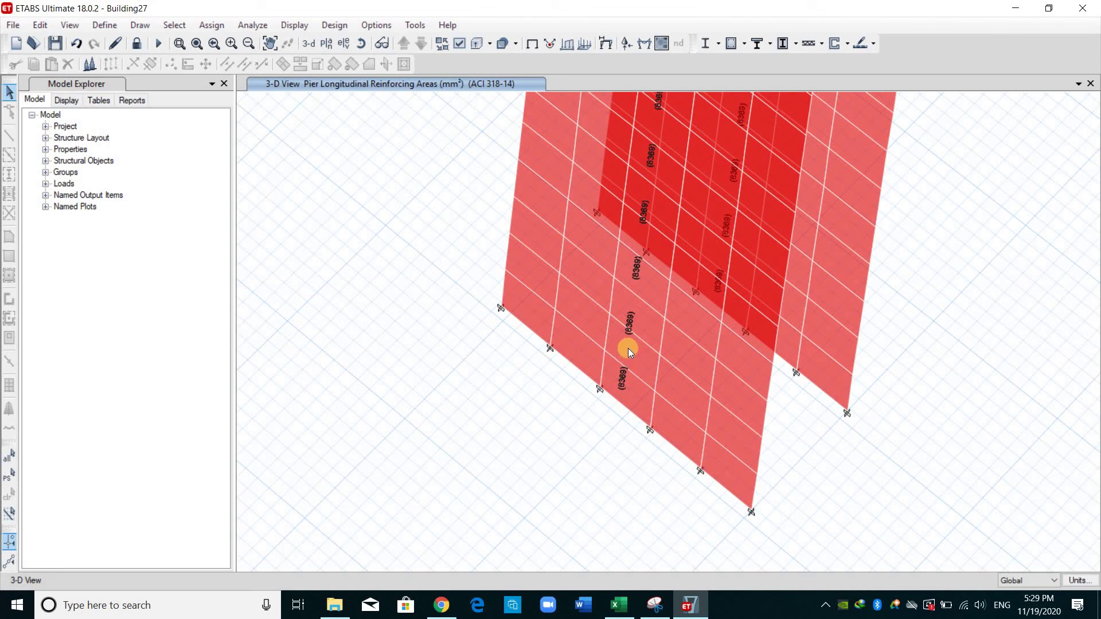
right_click(628, 346)
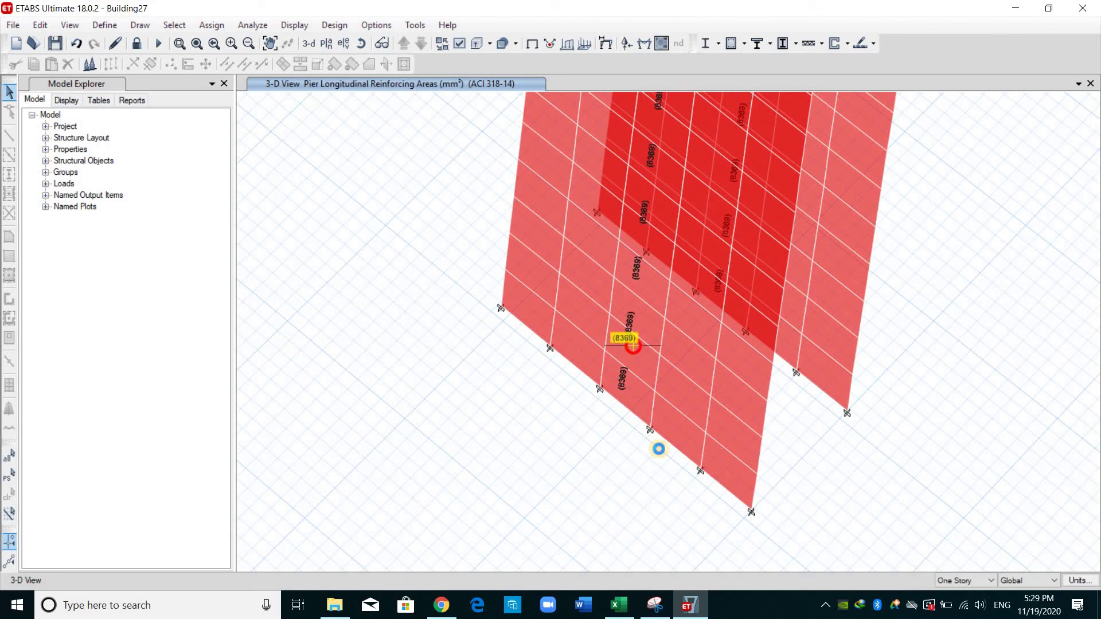
right_click(659, 450)
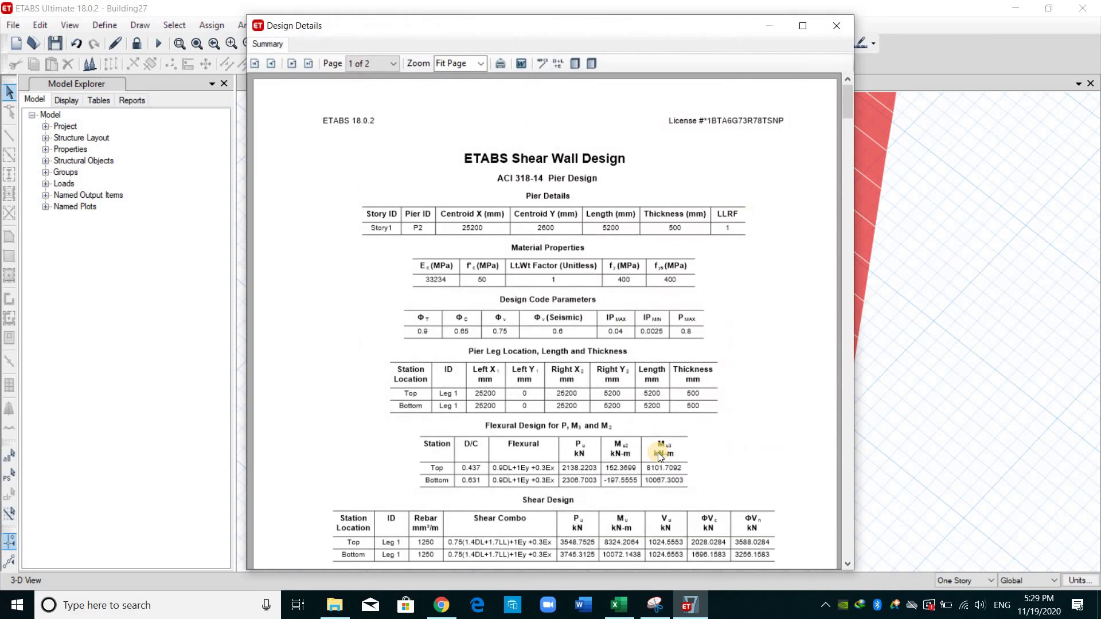
scroll(659, 453, down, 3)
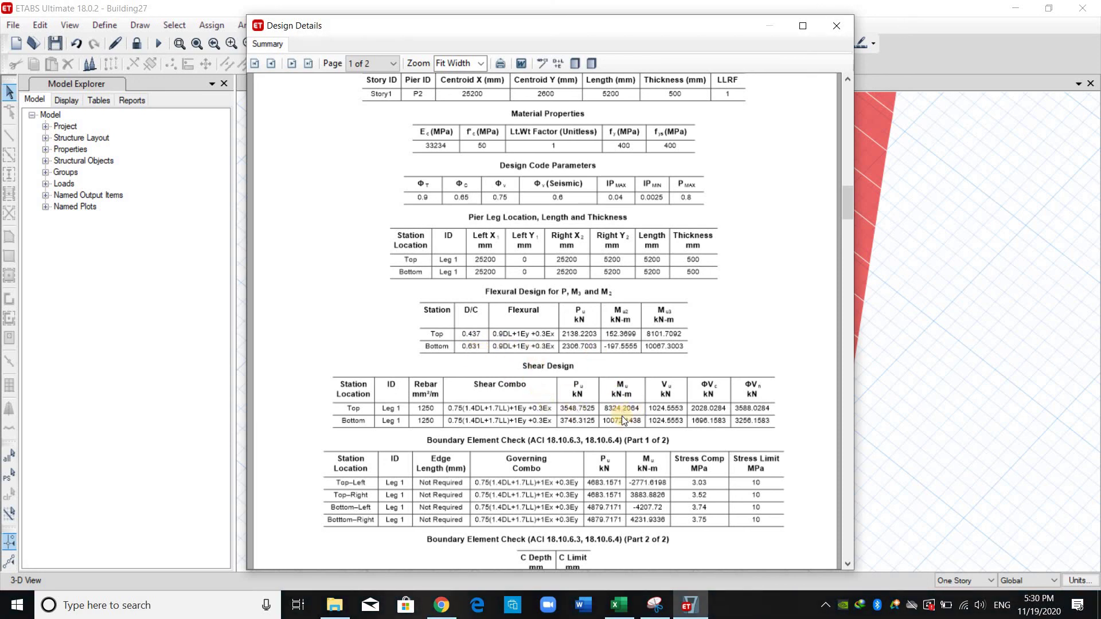
click(836, 26)
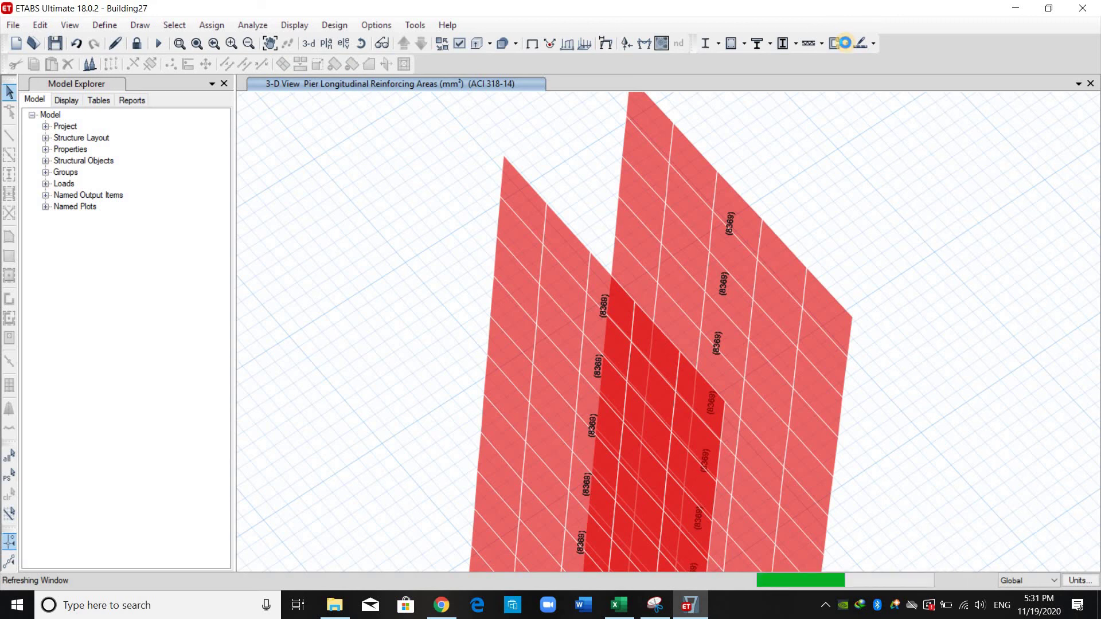
- Choose Pier D/C Ratios as the design output to display for the shear walls
click(847, 43)
click(917, 271)
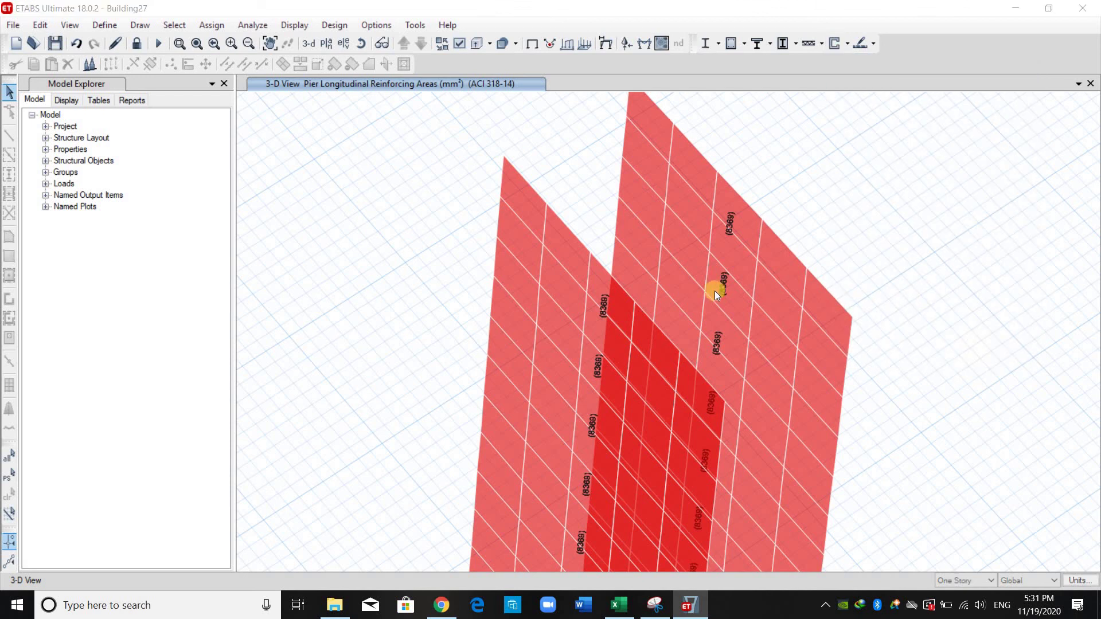
click(652, 290)
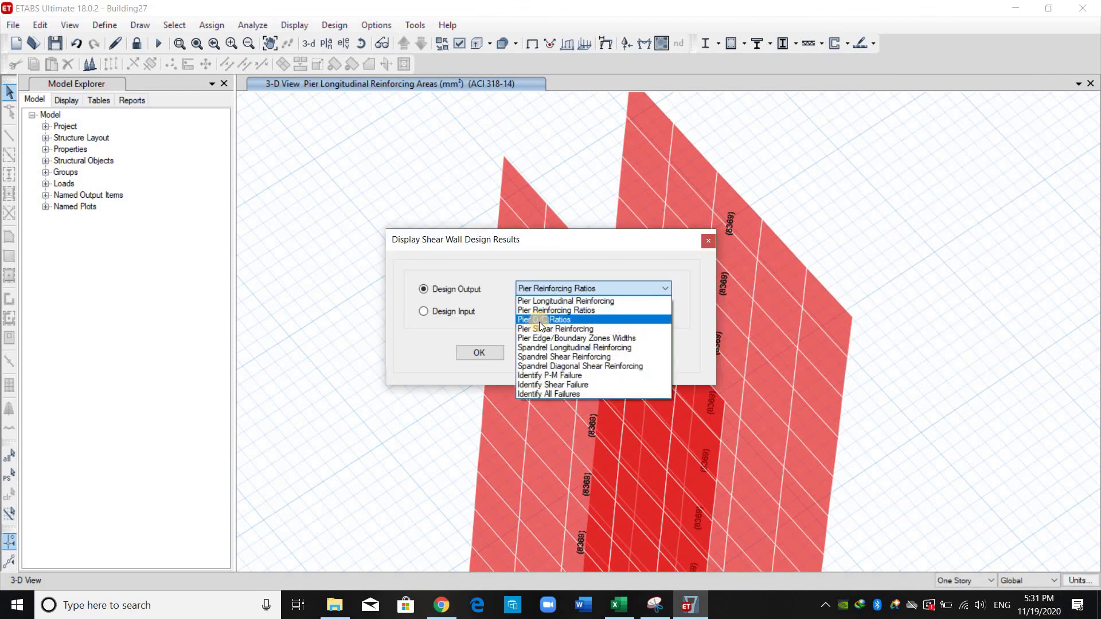
click(542, 320)
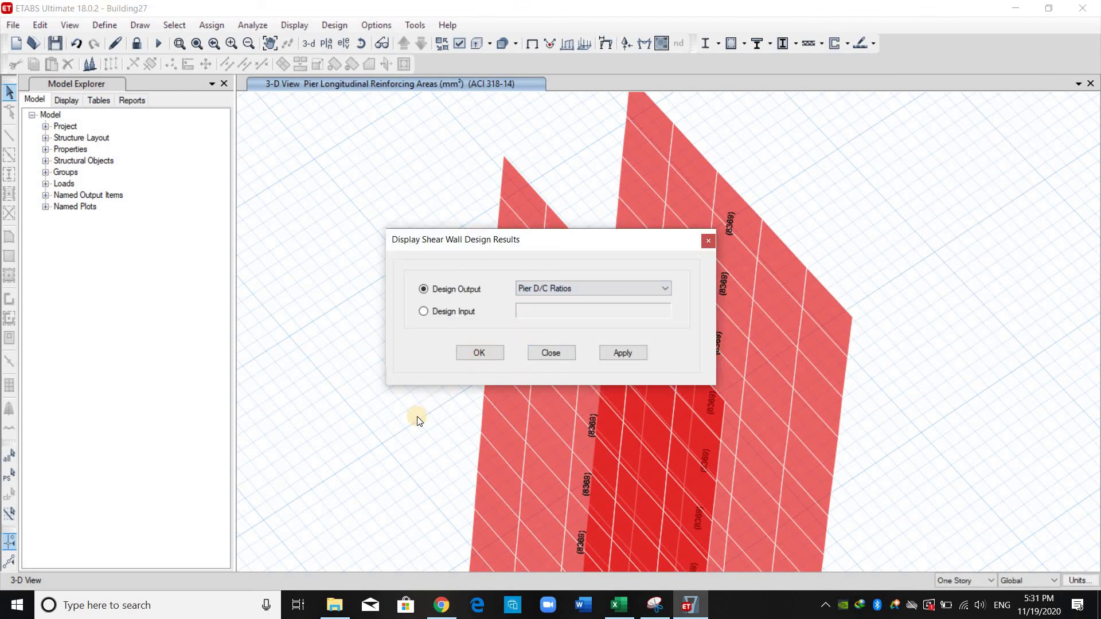